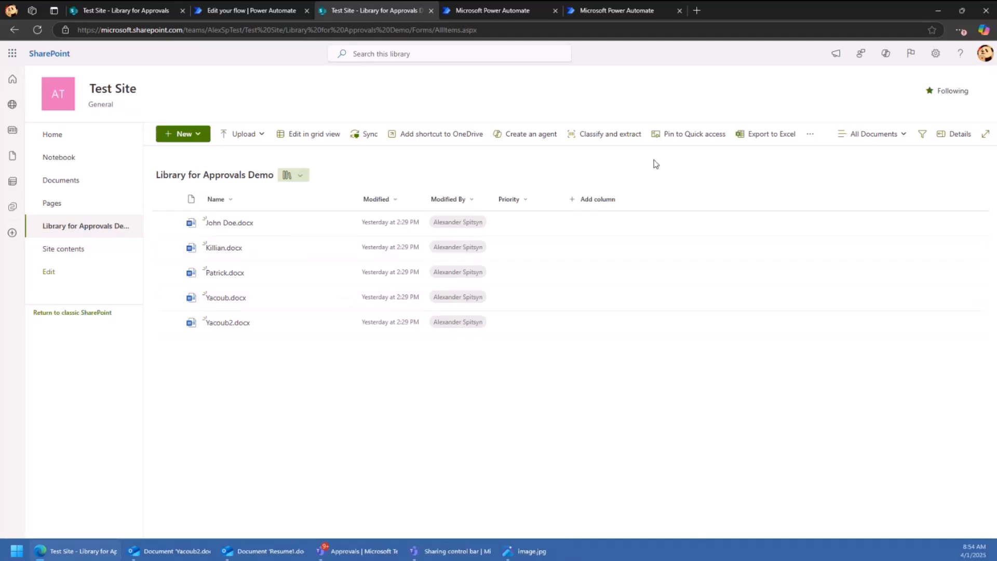
# - Turn on Enable Approvals under Automate > Configure Approvals for the library and apply it
pyautogui.click(812, 136)
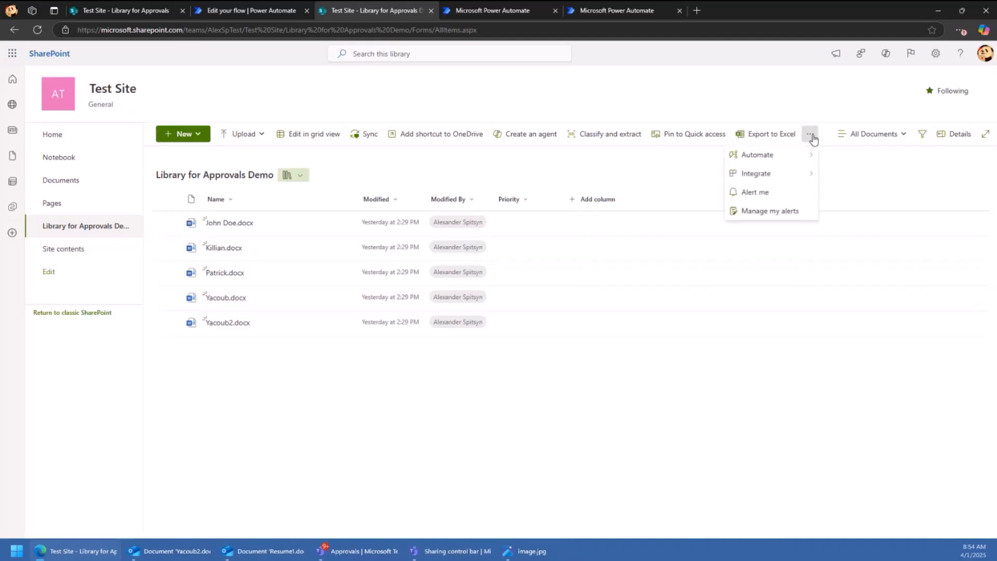
pyautogui.moveTo(797, 153)
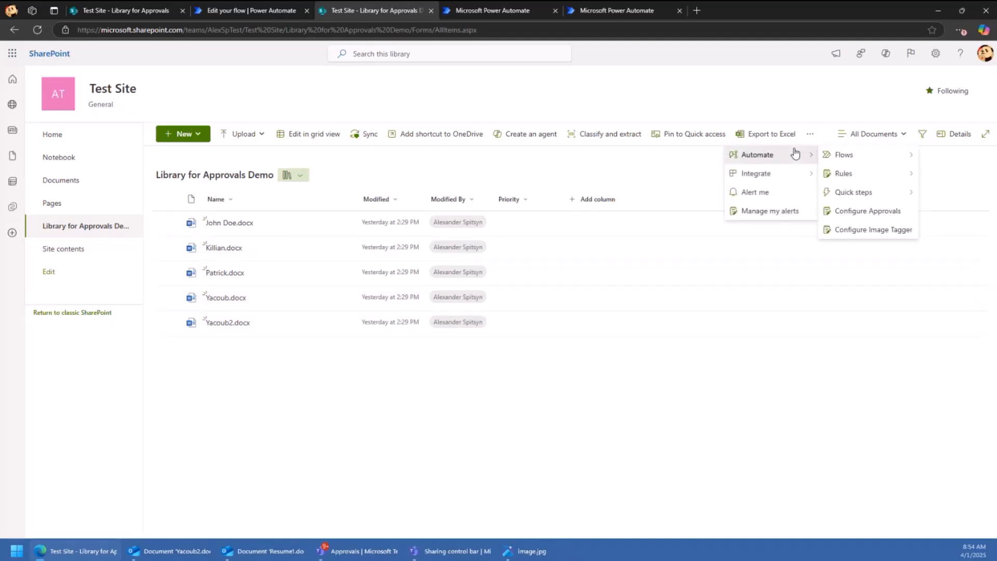
pyautogui.click(856, 213)
pyautogui.click(395, 250)
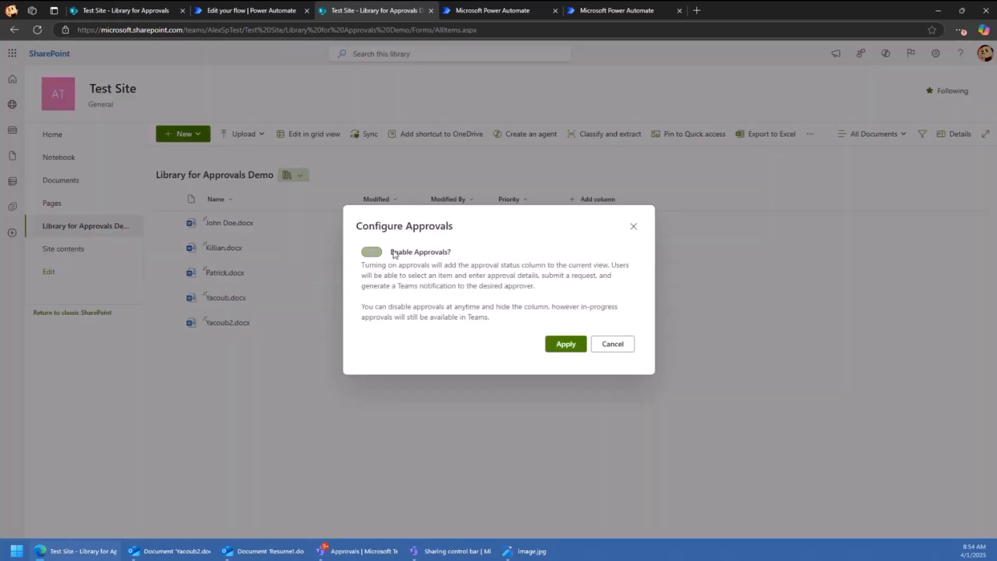
pyautogui.click(561, 343)
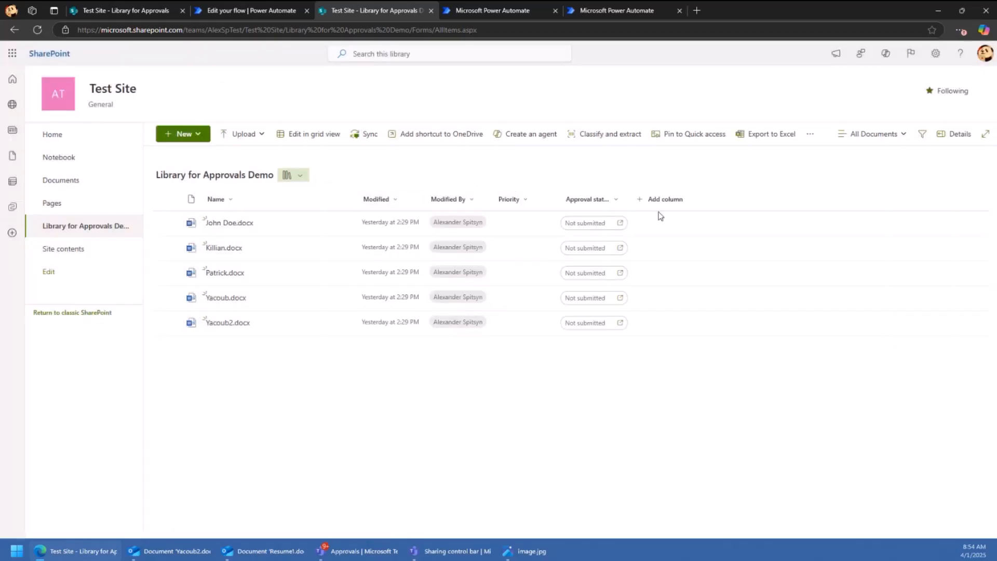
# - Widen Approval status, submit John Doe.docx for approval to a colleague, then view Teams' received approvals
pyautogui.moveTo(626, 200); pyautogui.dragTo(692, 197)
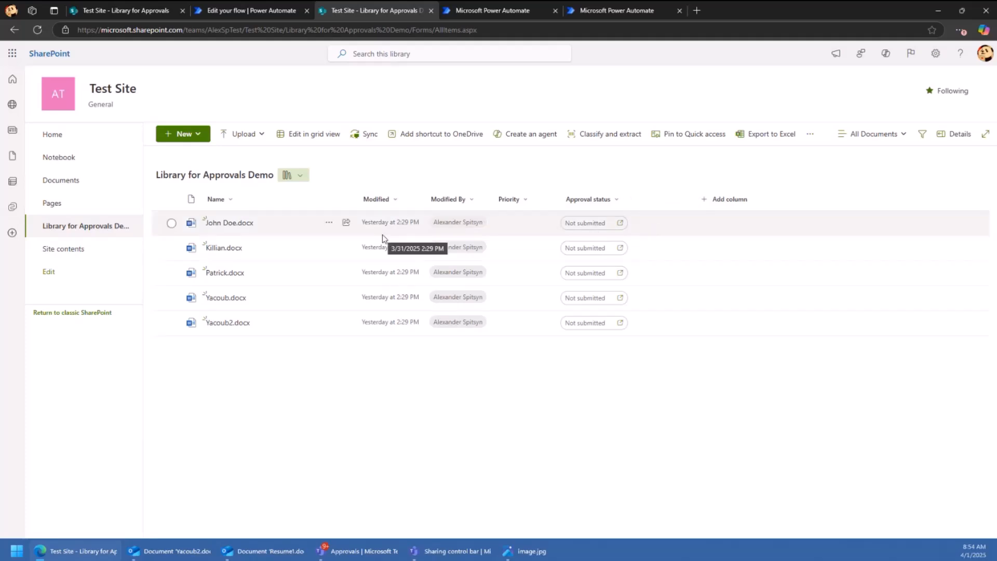
pyautogui.click(597, 225)
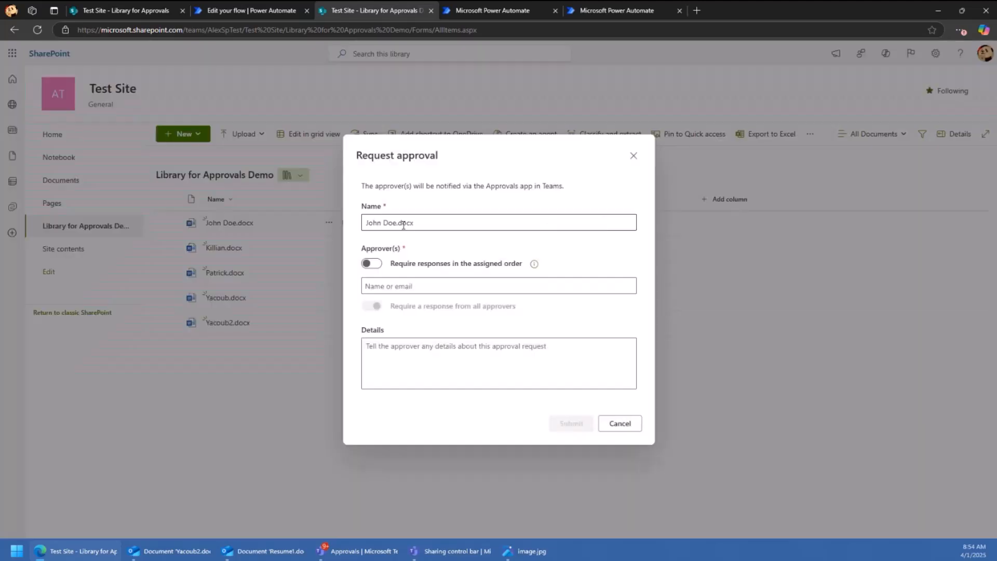
pyautogui.click(444, 283)
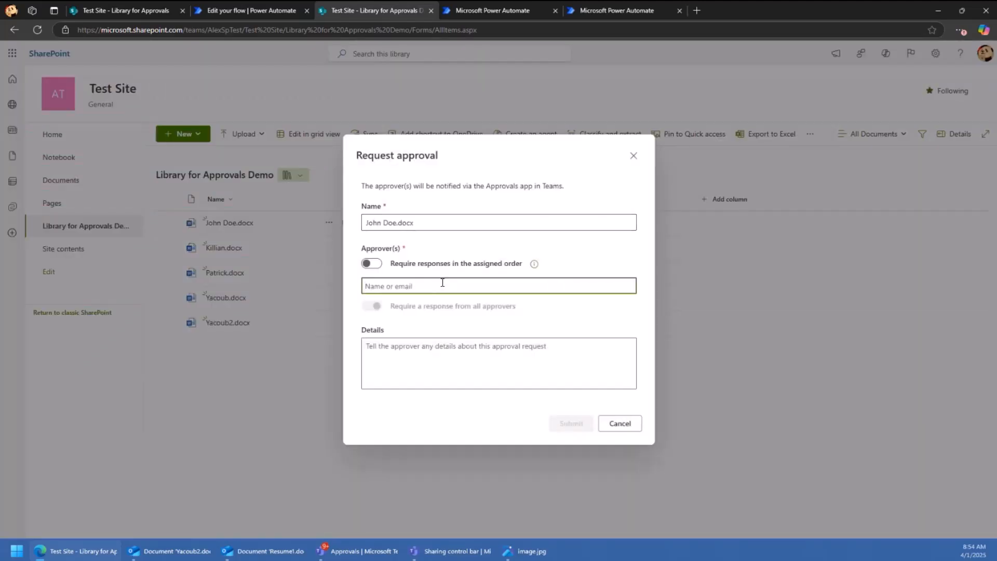
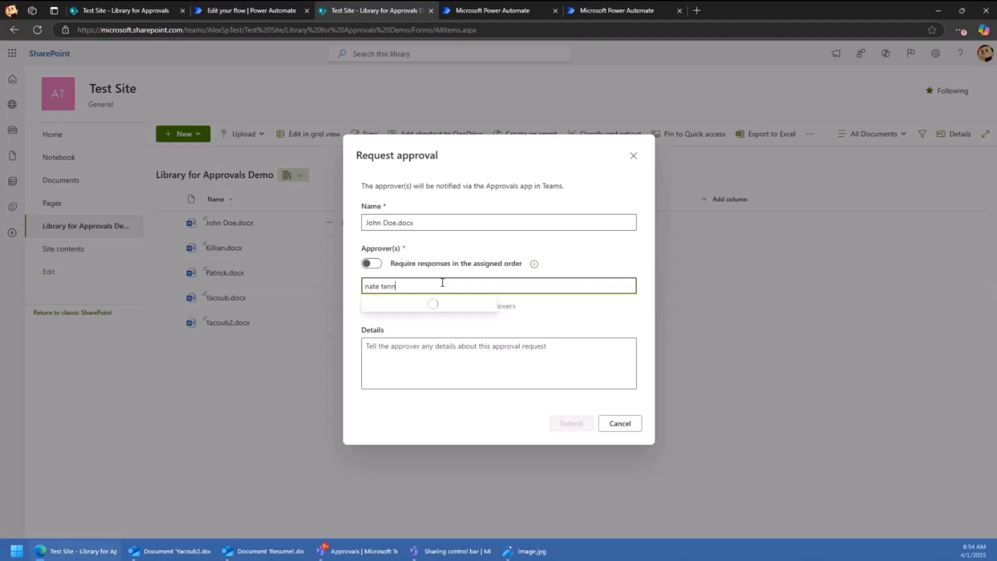
pyautogui.click(426, 306)
pyautogui.click(571, 423)
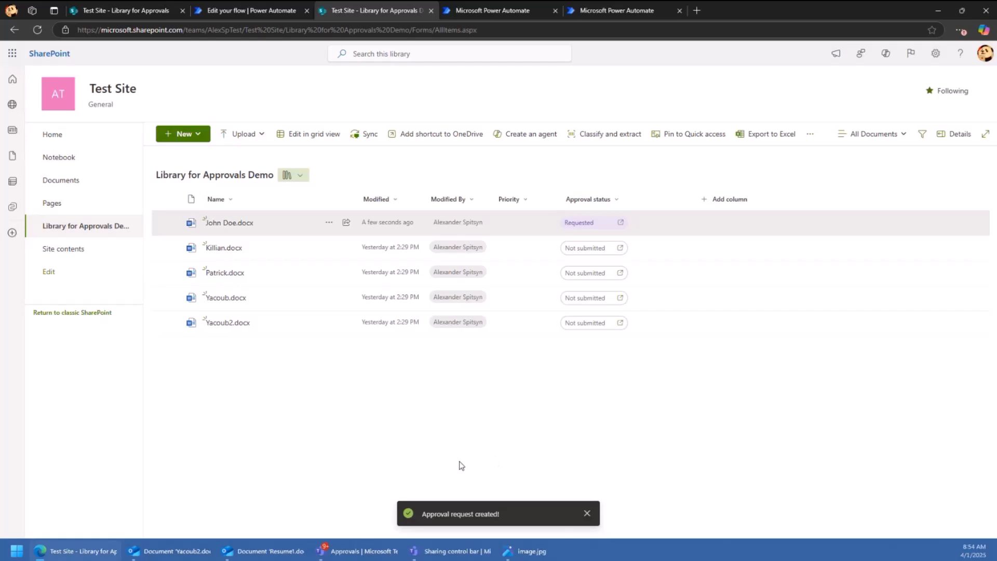
pyautogui.click(377, 551)
pyautogui.click(147, 61)
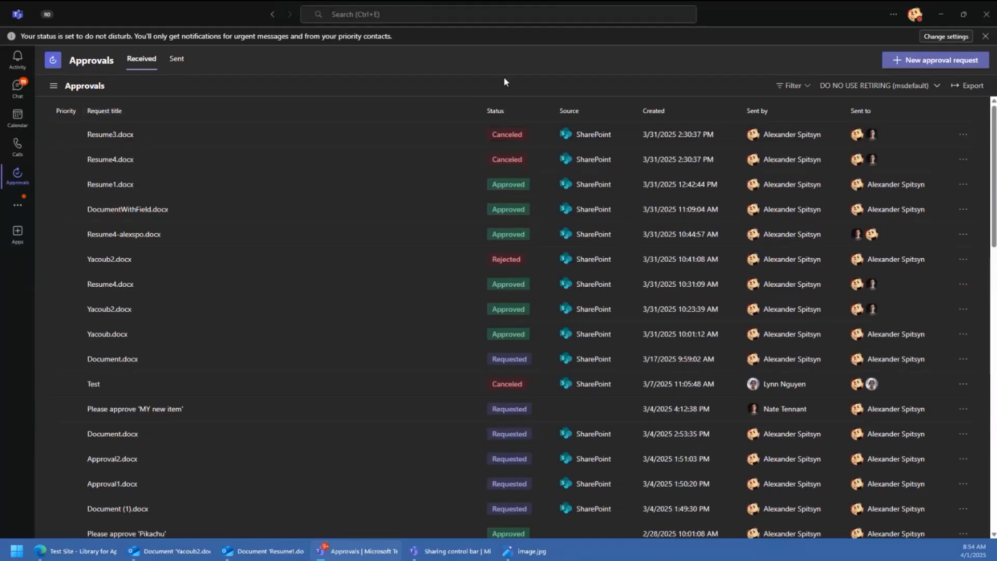
# - Check the Sent and Received approval lists in Teams, then return to the SharePoint library
pyautogui.click(177, 59)
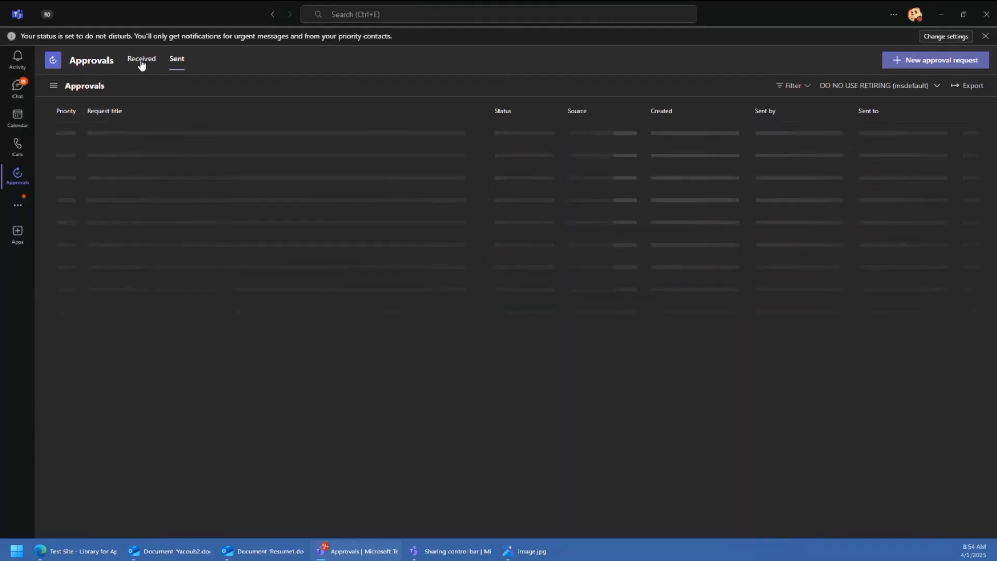
pyautogui.click(142, 60)
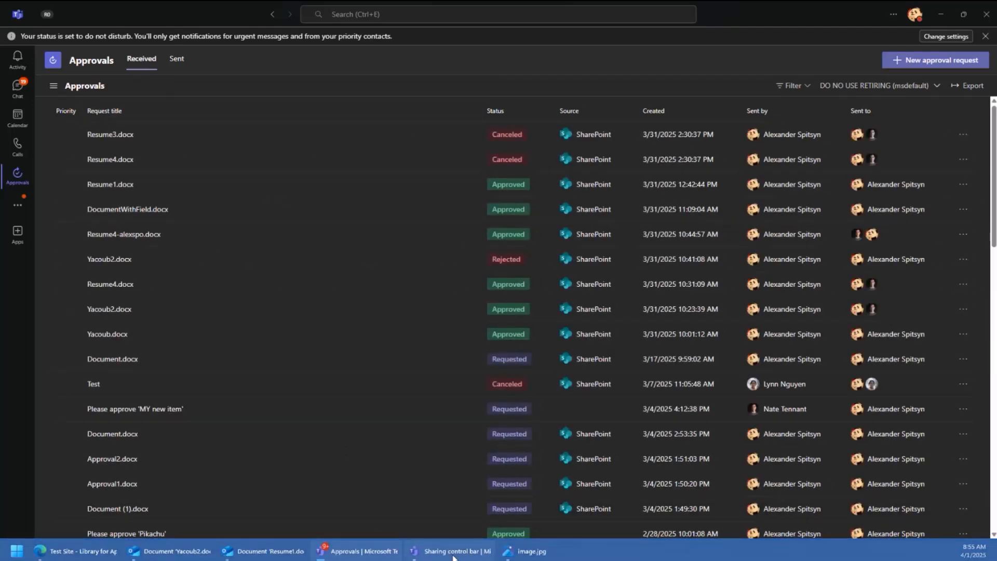
pyautogui.click(90, 552)
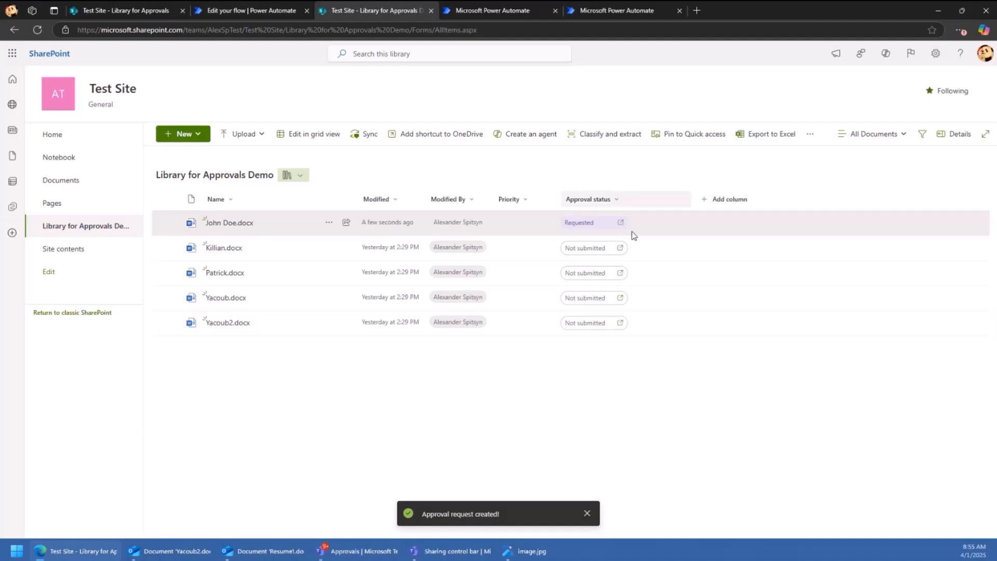
pyautogui.click(605, 223)
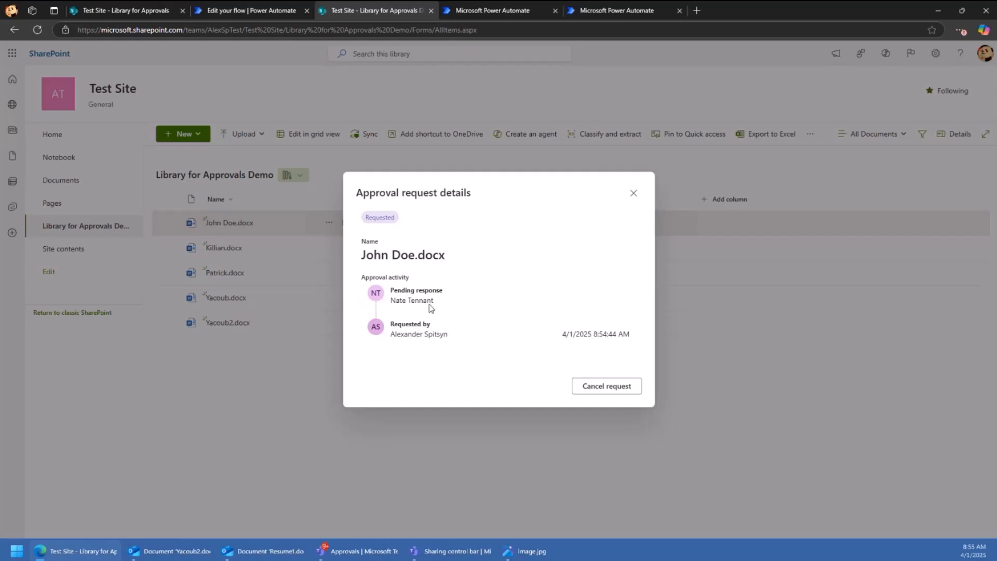
# - Start an approval request for Killian.docx and rename it 'Candidate resume'
pyautogui.click(632, 193)
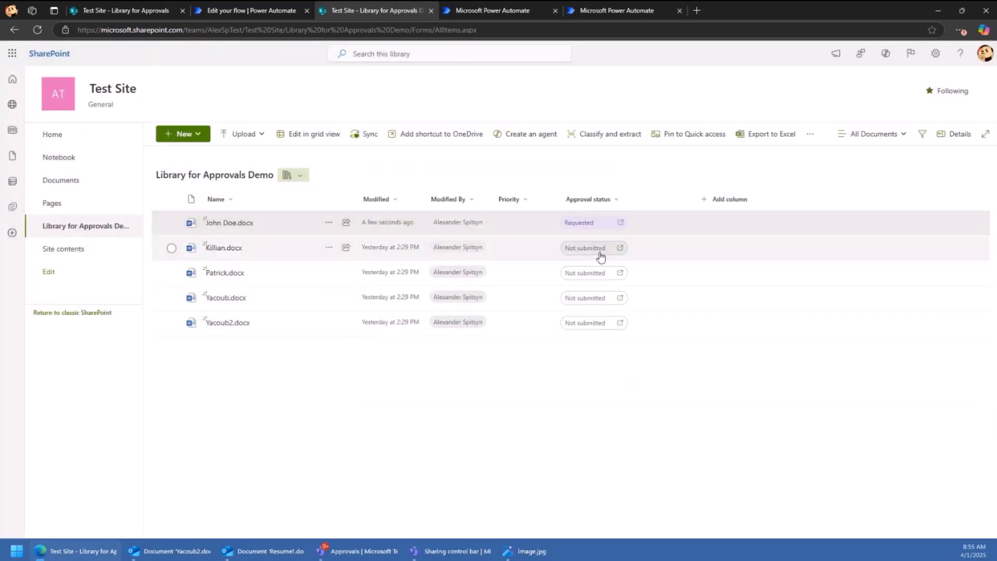
pyautogui.click(600, 253)
pyautogui.write('alexsp')
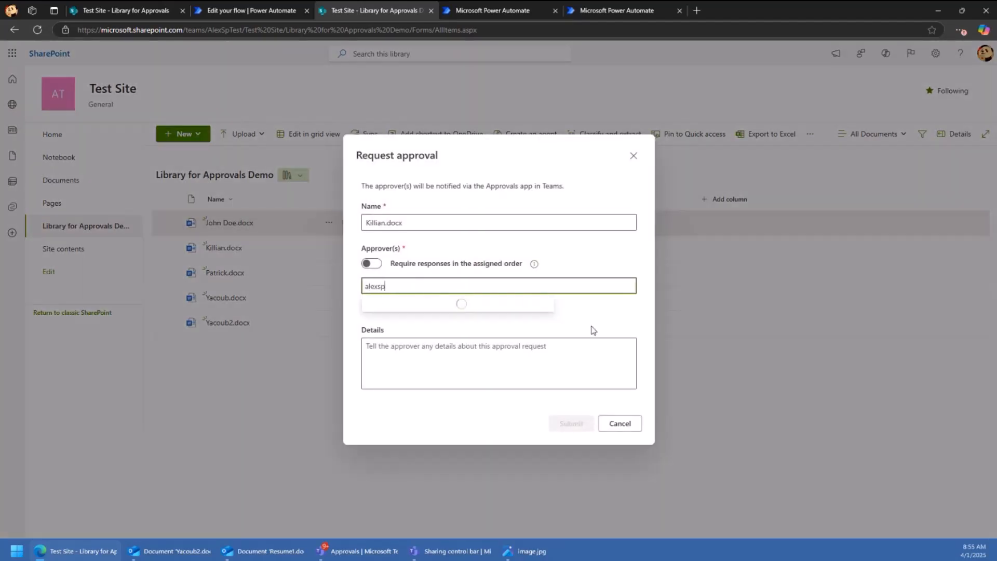
pyautogui.click(412, 370)
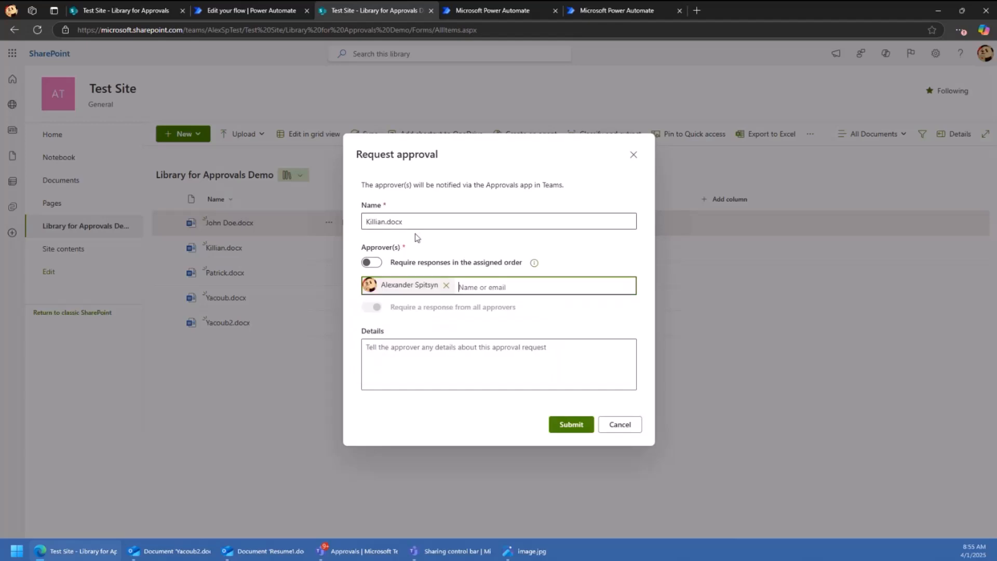
pyautogui.press('Tab')
pyautogui.click(409, 220)
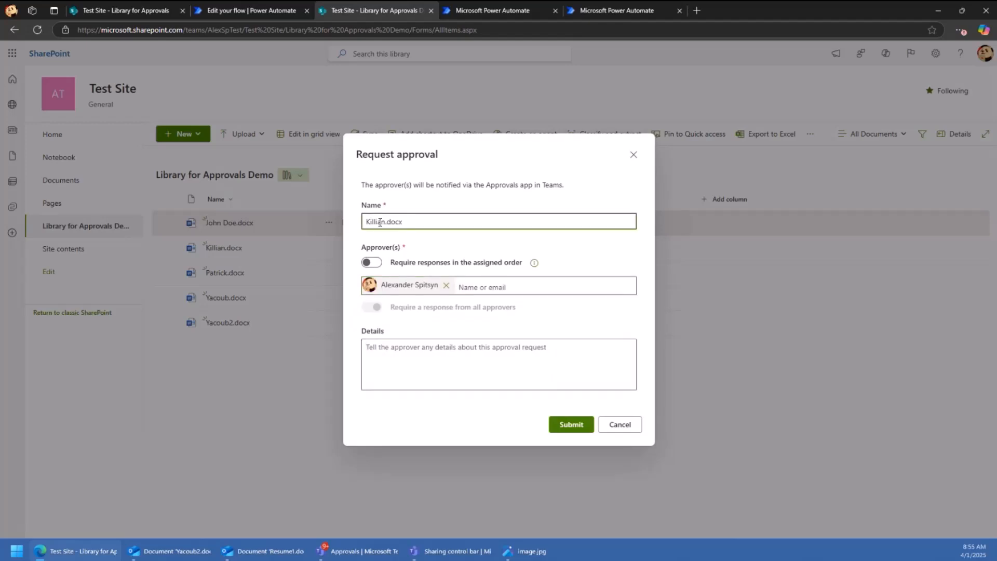
pyautogui.moveTo(420, 220); pyautogui.dragTo(364, 222)
pyautogui.write('Candidate resume')
# - Require responses in assigned order, set two colleagues as first and second approvers, and submit
pyautogui.click(371, 261)
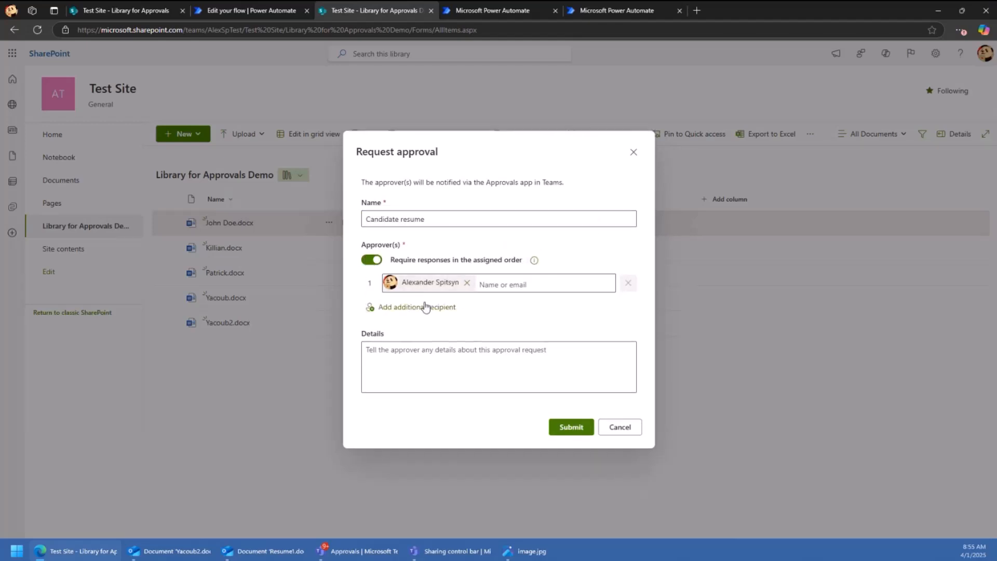
pyautogui.click(467, 282)
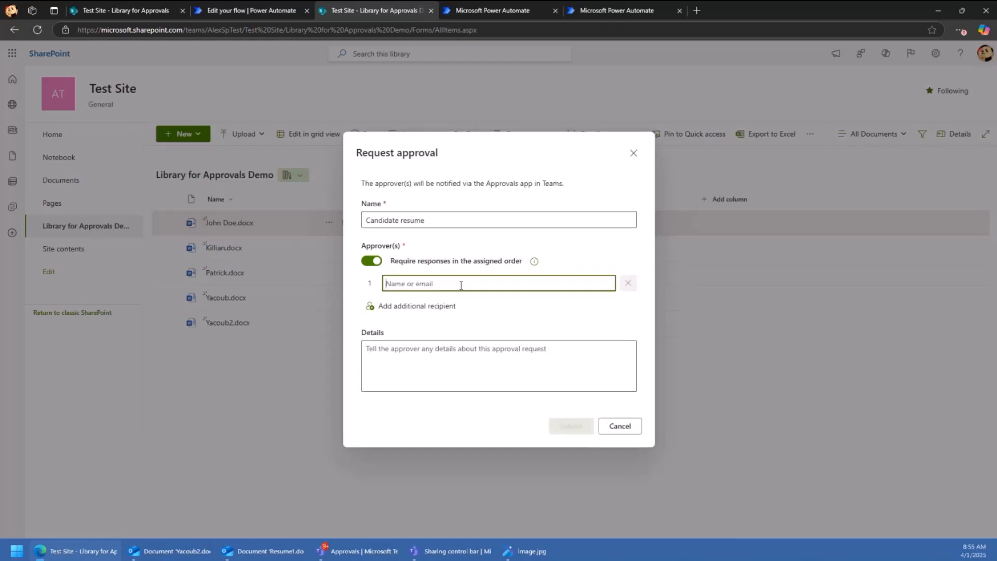
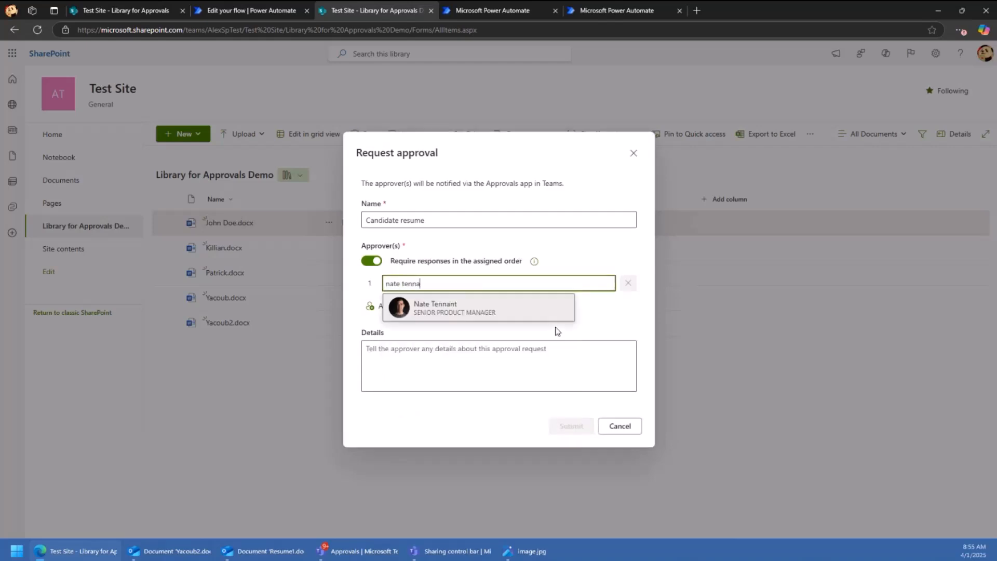
pyautogui.click(426, 307)
pyautogui.click(408, 306)
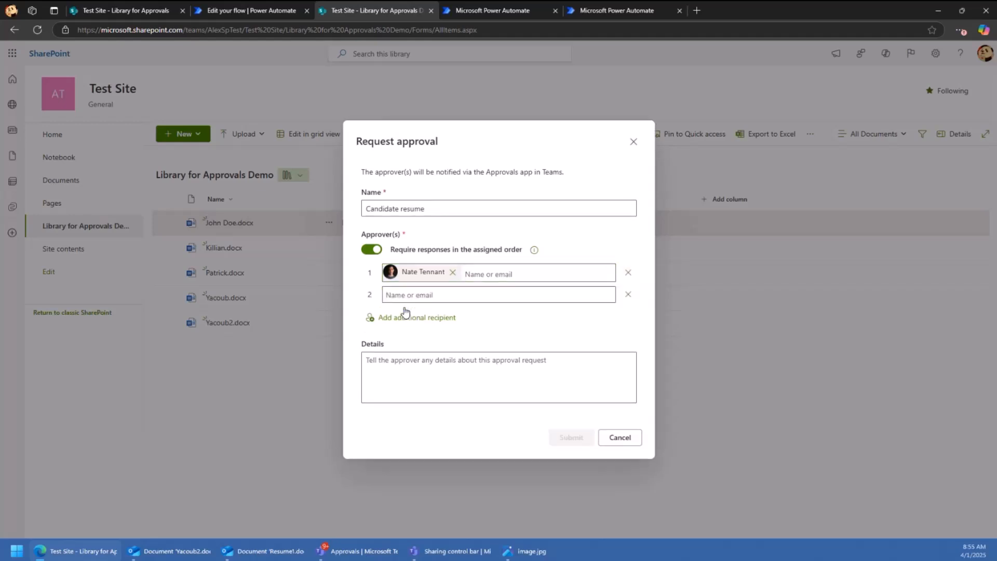
pyautogui.click(411, 293)
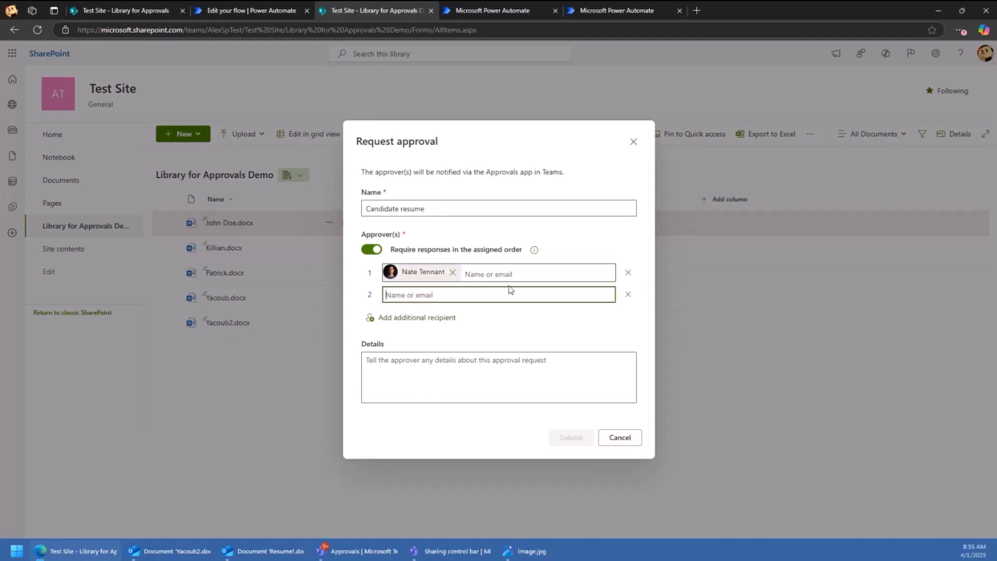
pyautogui.write('vesa')
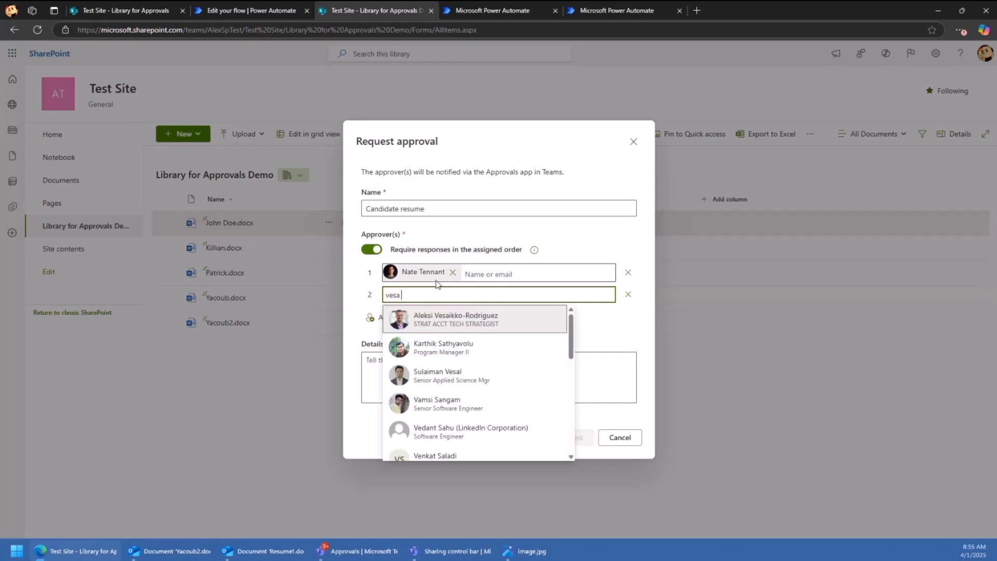
pyautogui.scroll(-3, 468, 374)
pyautogui.click(457, 373)
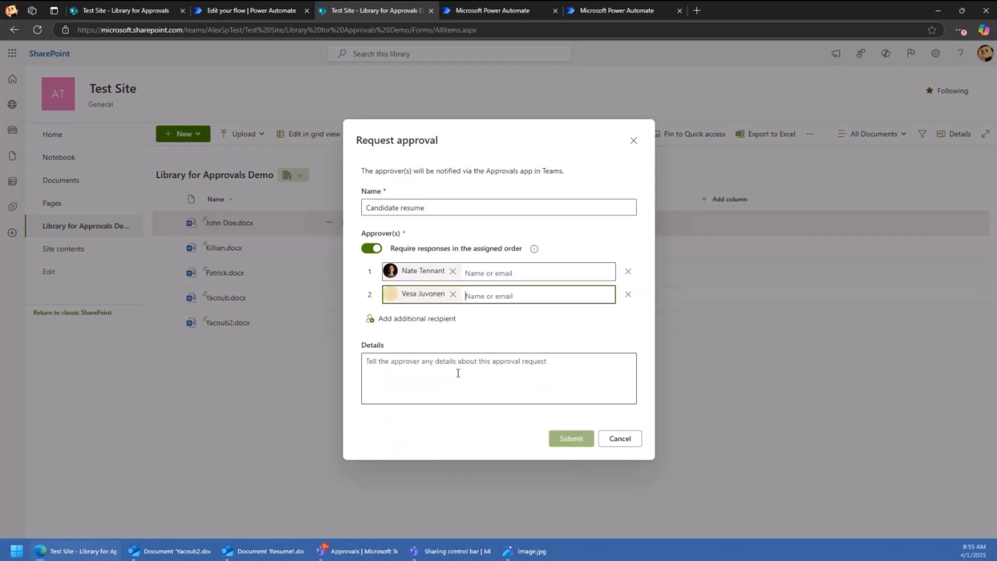
pyautogui.click(571, 438)
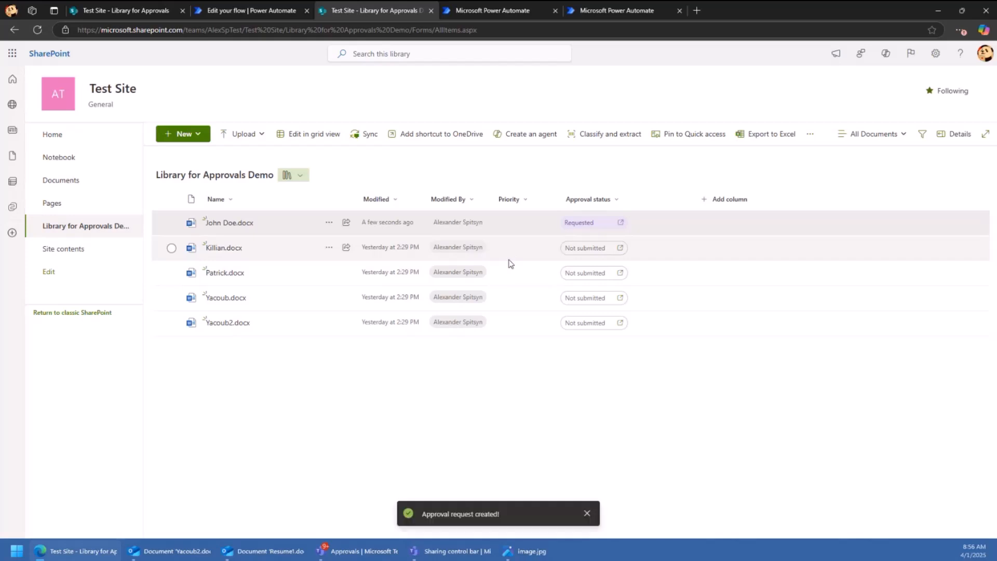
# - Review Killian.docx's request details, reload the library, and view Teams' Sent approvals showing 'Candidate resume'
pyautogui.click(581, 249)
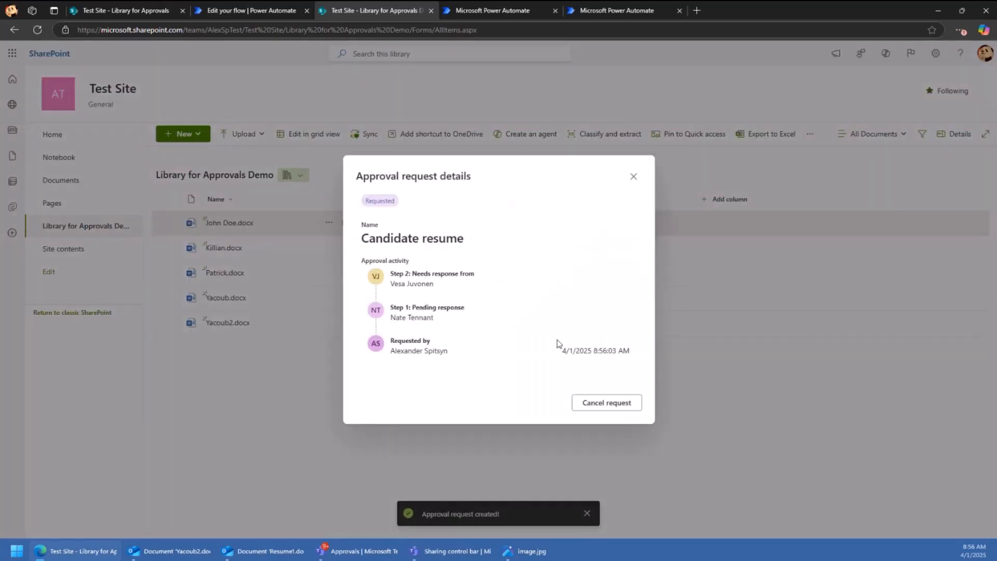
pyautogui.click(633, 177)
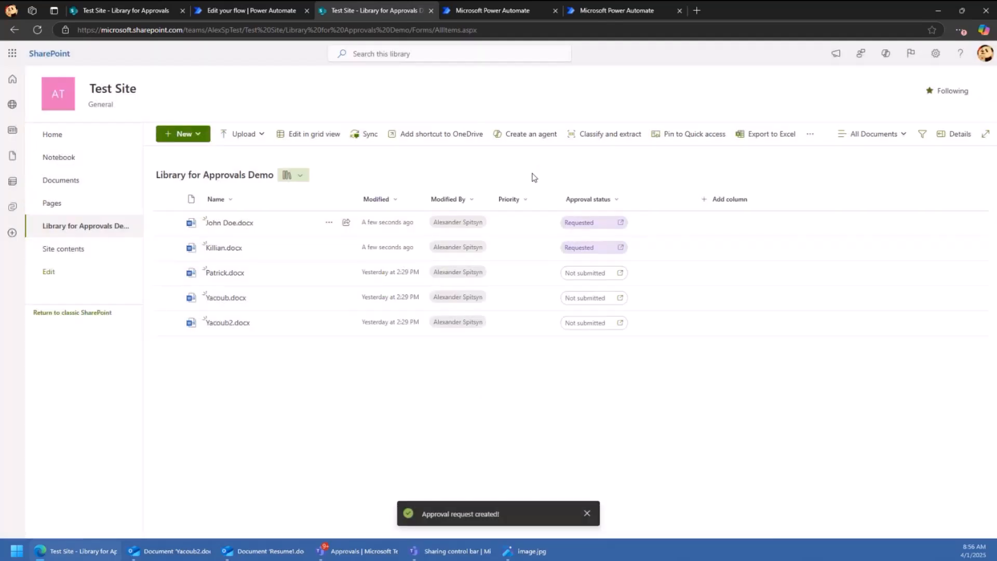
pyautogui.press('F5')
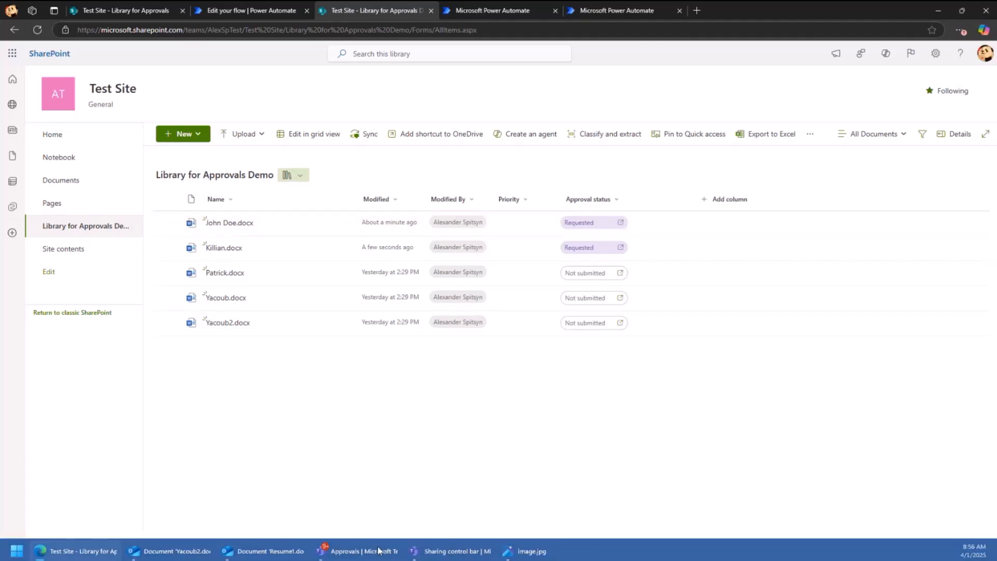
pyautogui.click(379, 551)
pyautogui.click(176, 59)
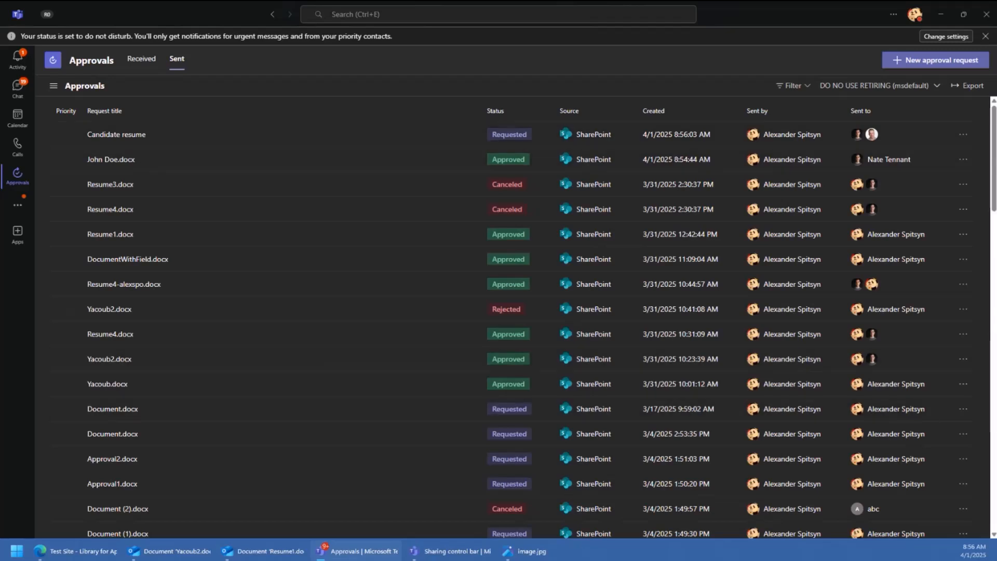
# - Refresh the library and show the Approvers, Responses and Approval Creator columns, widening Approval Creator
pyautogui.click(90, 550)
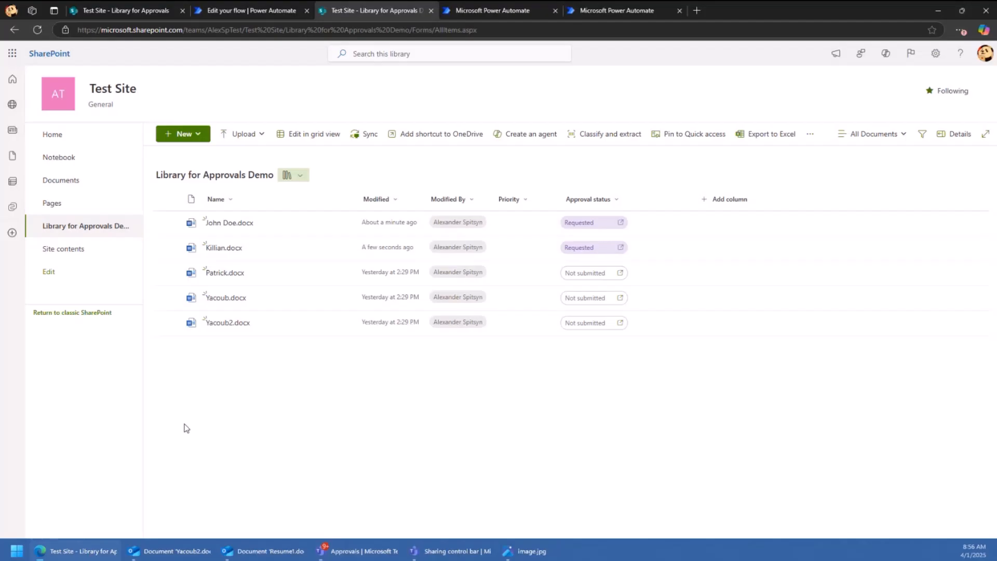
pyautogui.press('F5')
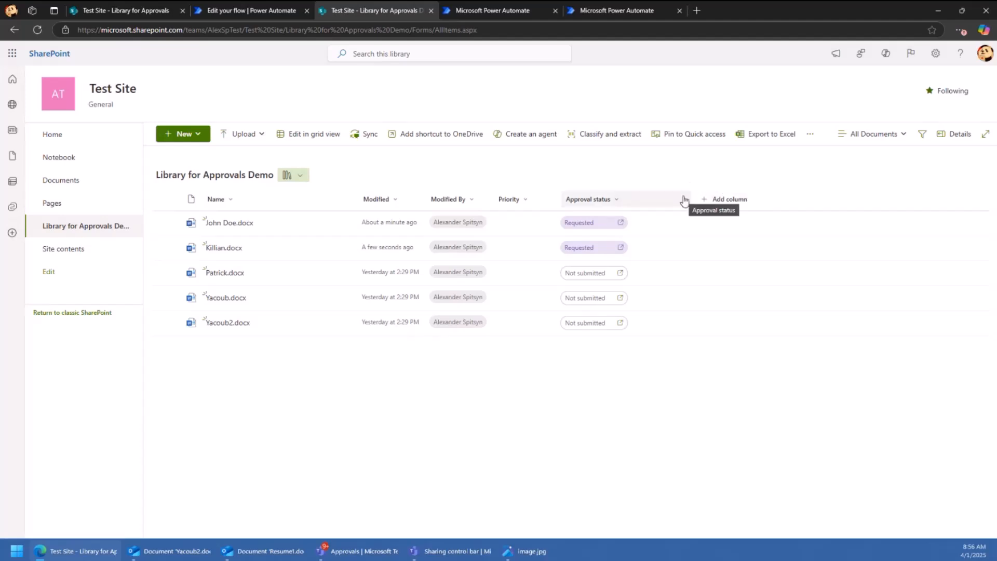
pyautogui.click(759, 204)
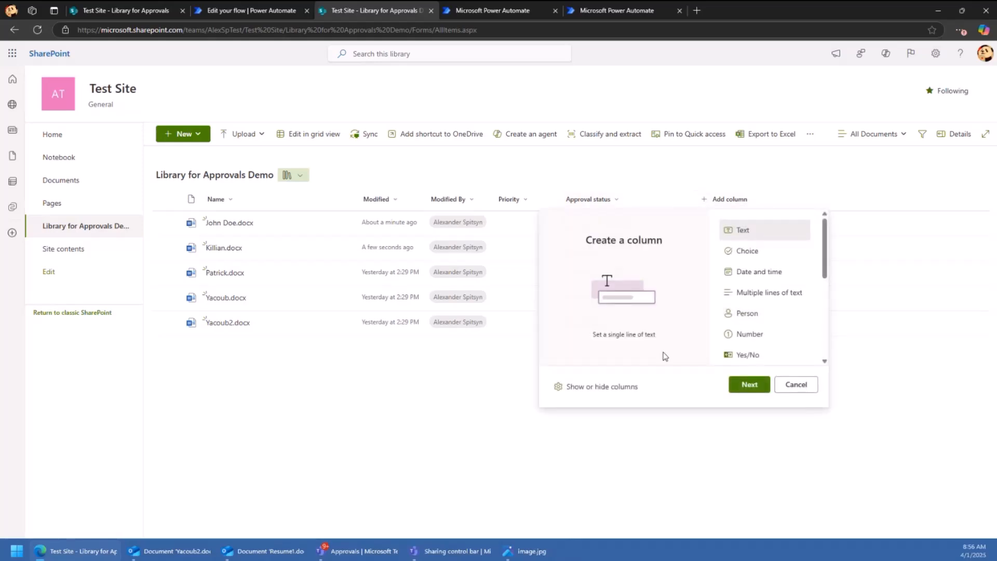
pyautogui.click(602, 386)
pyautogui.click(848, 325)
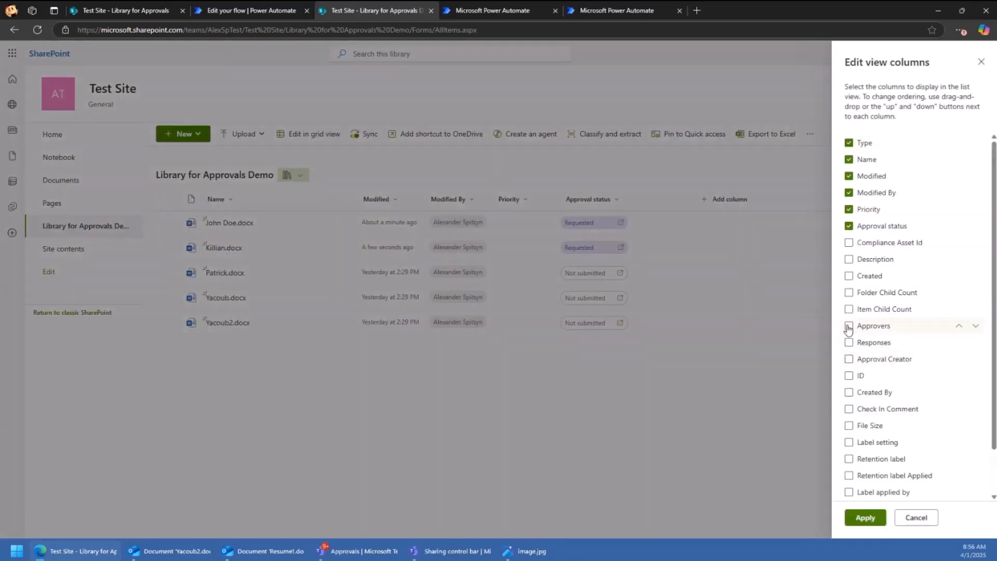
pyautogui.click(848, 342)
pyautogui.click(849, 358)
pyautogui.click(863, 519)
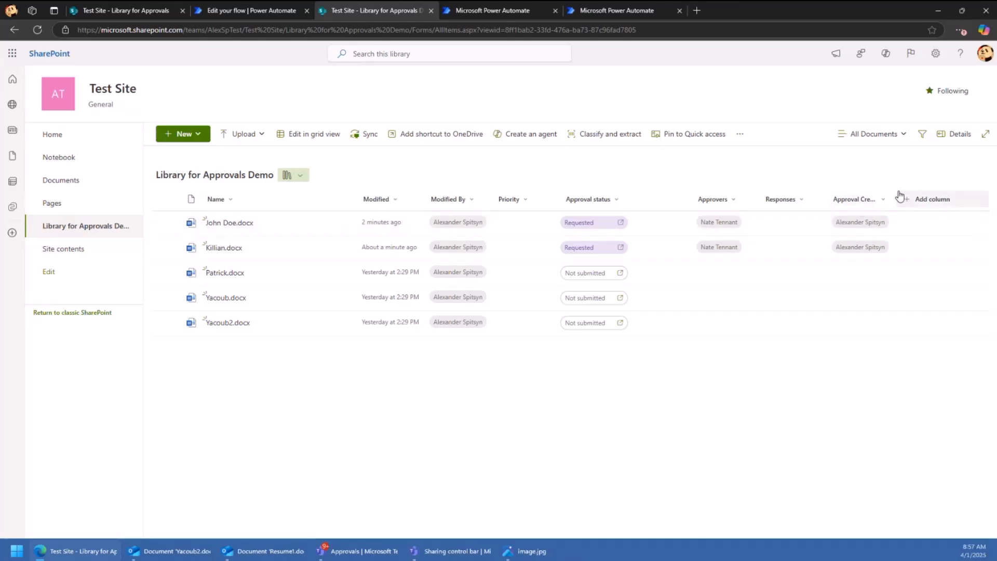
pyautogui.moveTo(895, 199); pyautogui.dragTo(909, 200)
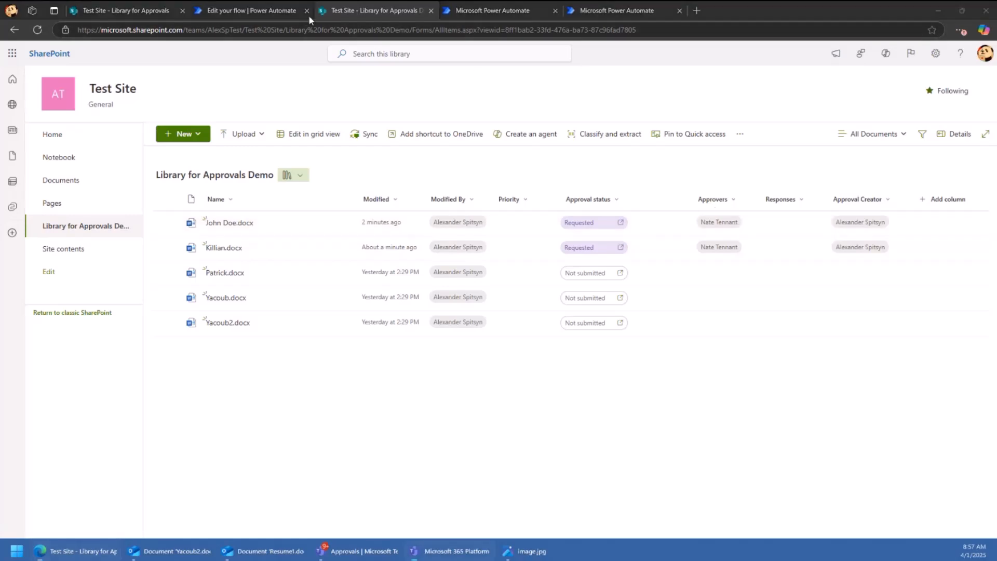
# - Create an automated cloud flow triggered by 'When a file is created or modified (properties only)'
pyautogui.click(509, 11)
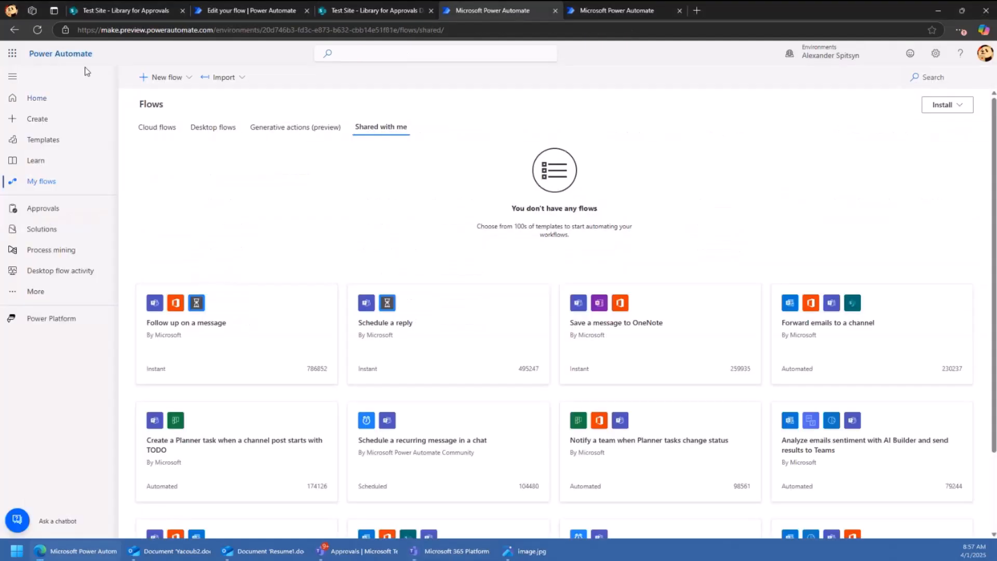
pyautogui.click(155, 77)
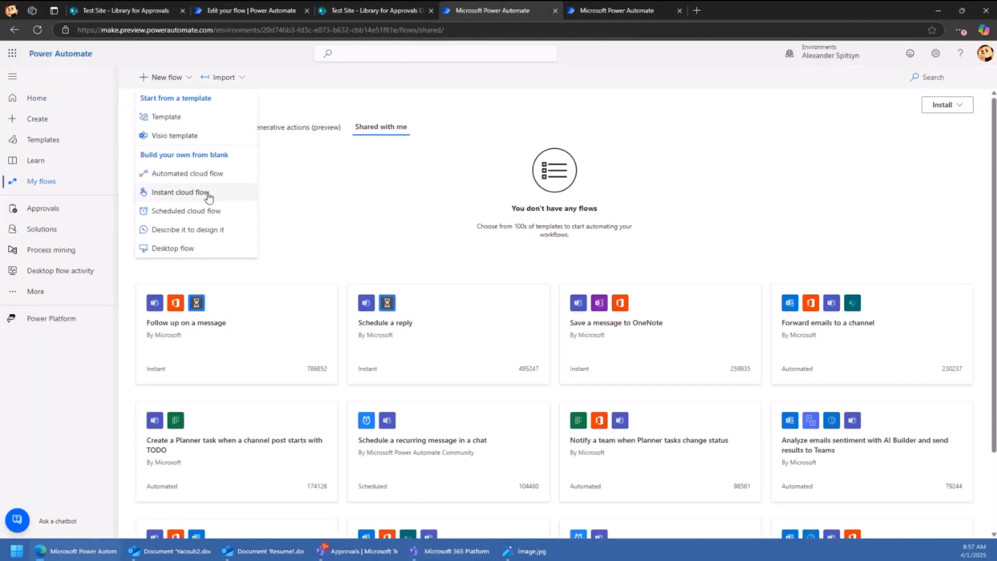
pyautogui.click(188, 174)
pyautogui.click(565, 252)
pyautogui.write('shar')
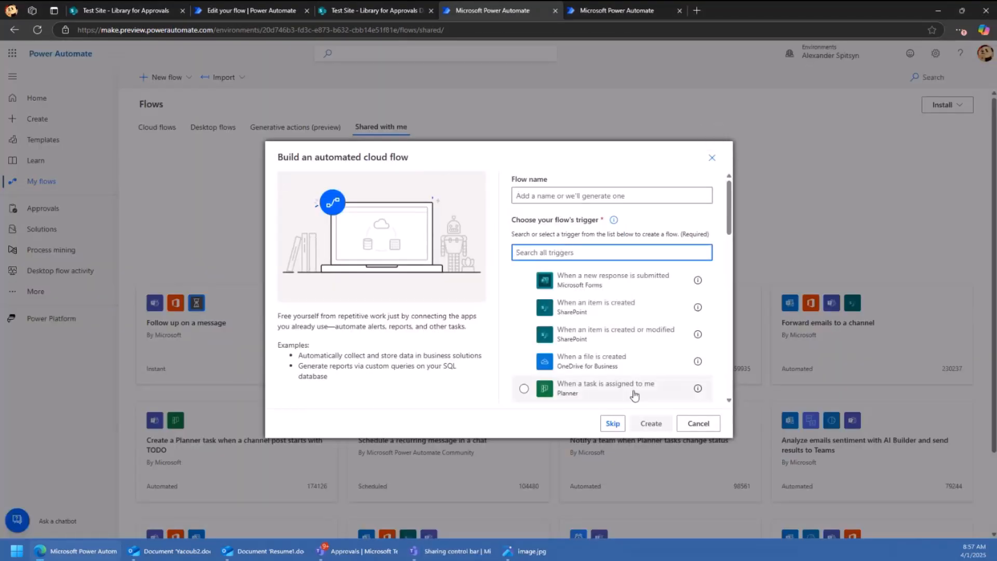
pyautogui.write('epoint')
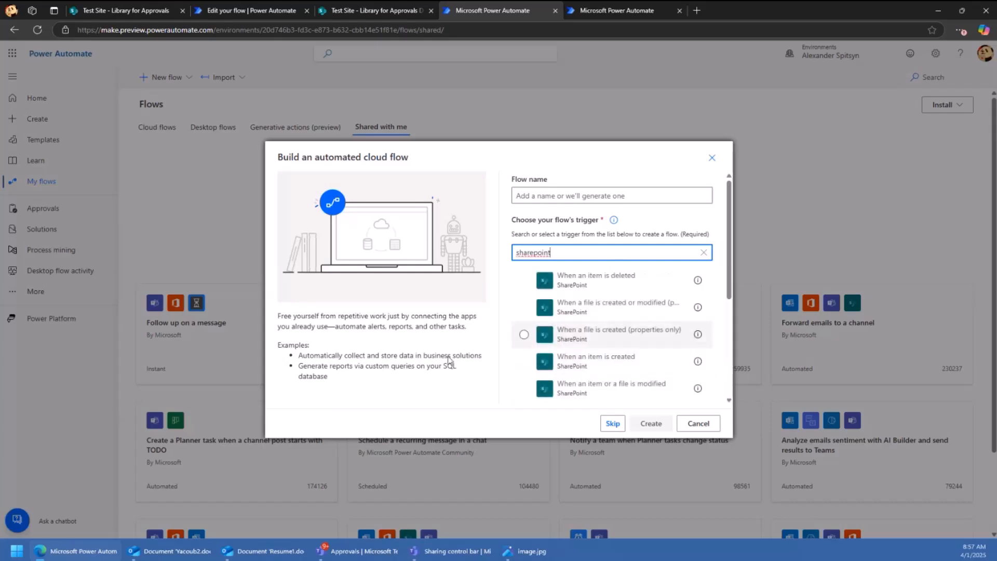
pyautogui.click(620, 311)
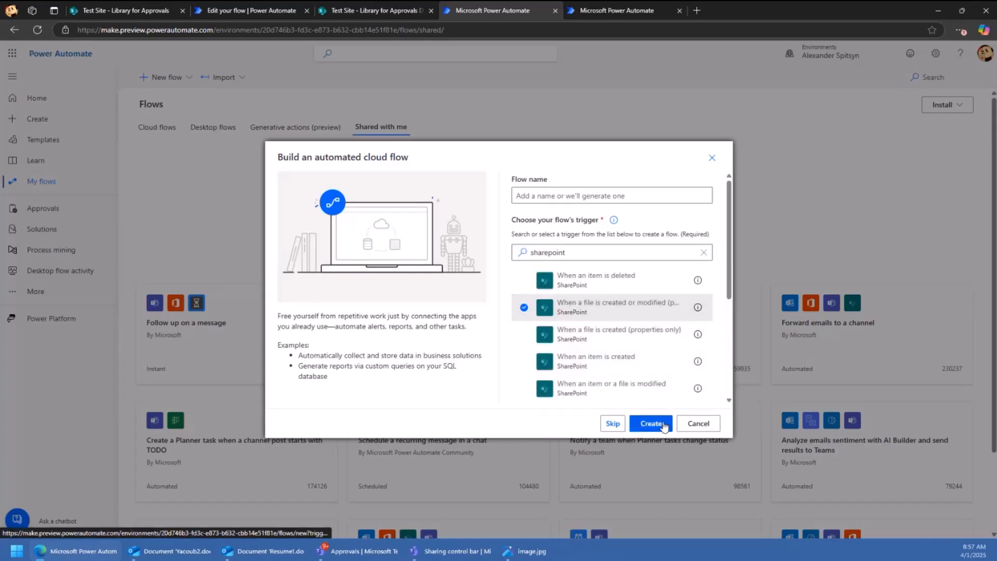
pyautogui.click(664, 424)
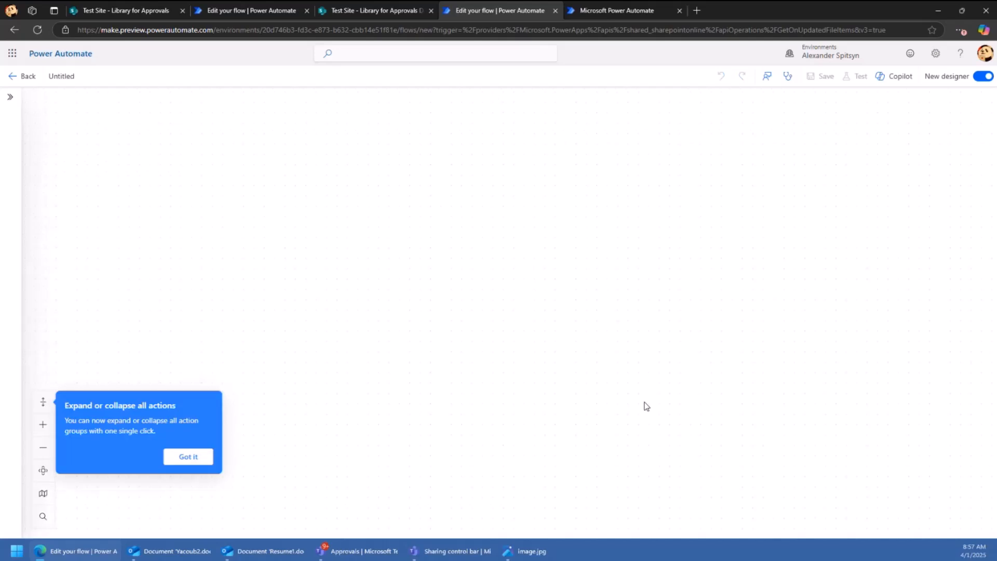
# - Point the trigger at Test Site and the Library for Approvals Demo library
pyautogui.click(490, 325)
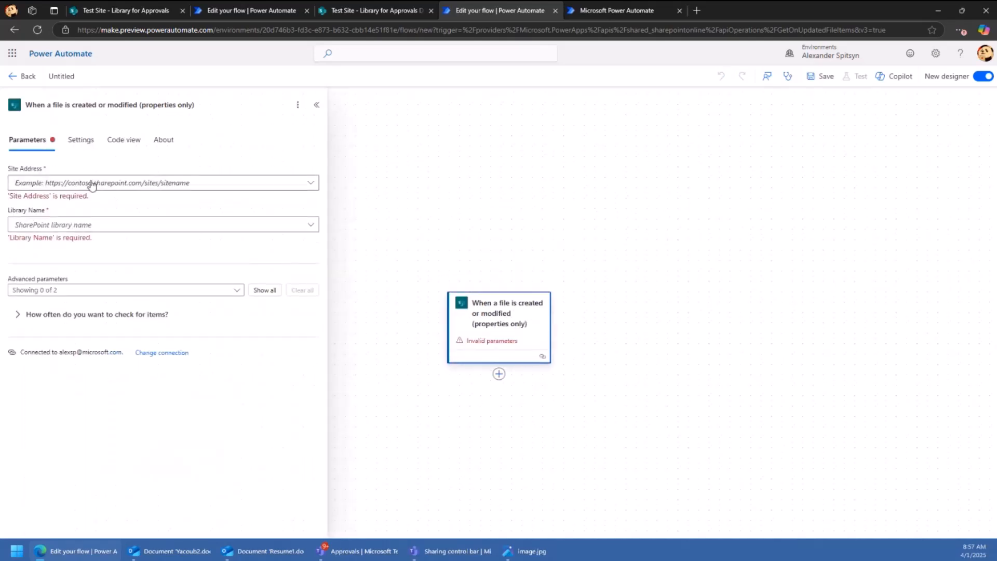
pyautogui.click(92, 184)
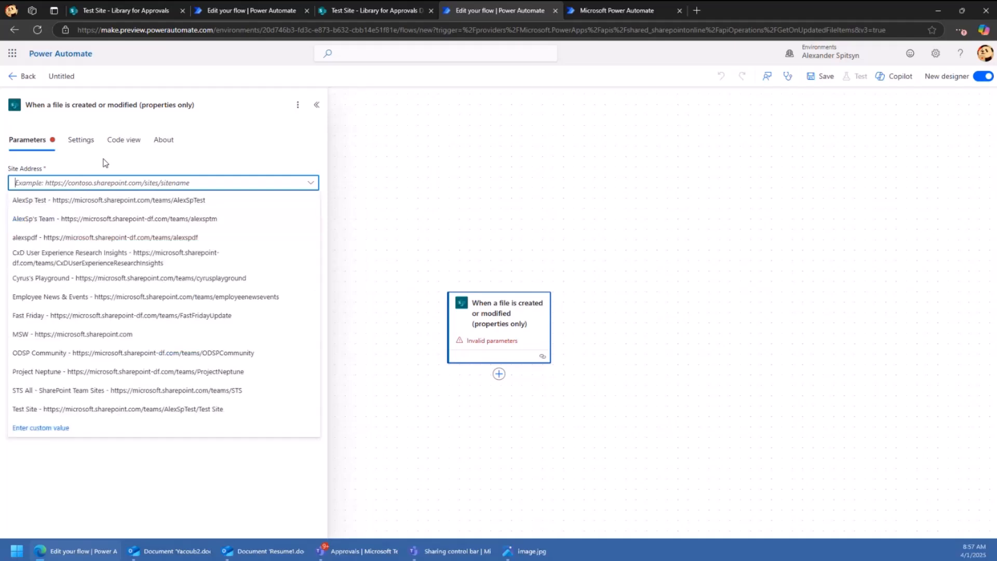
pyautogui.click(120, 204)
pyautogui.click(132, 214)
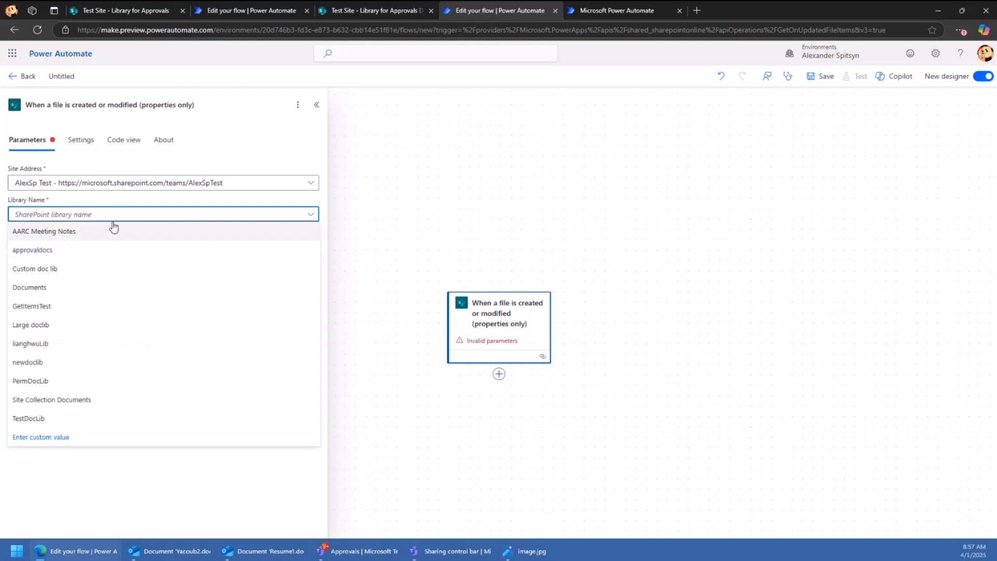
pyautogui.click(115, 186)
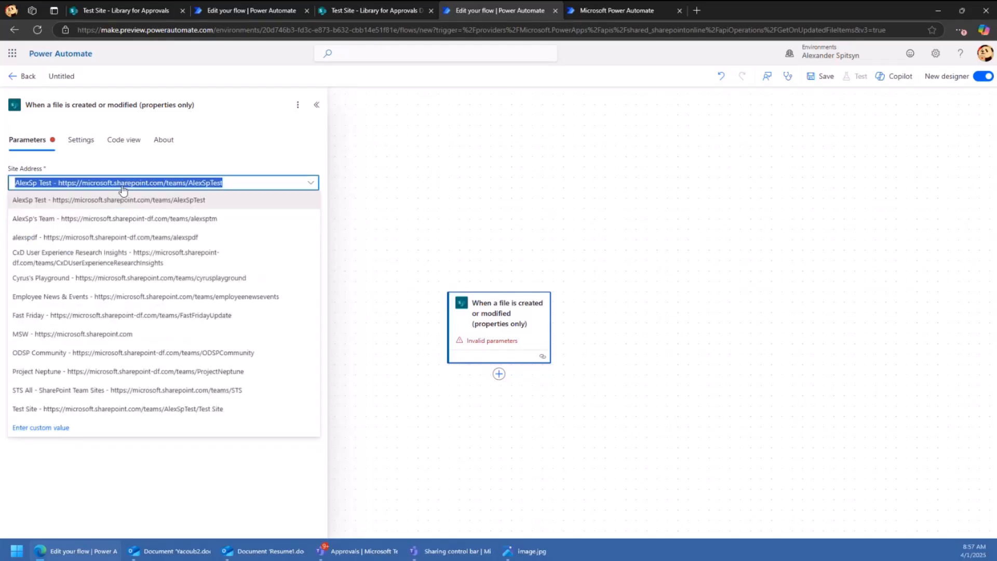
pyautogui.click(117, 409)
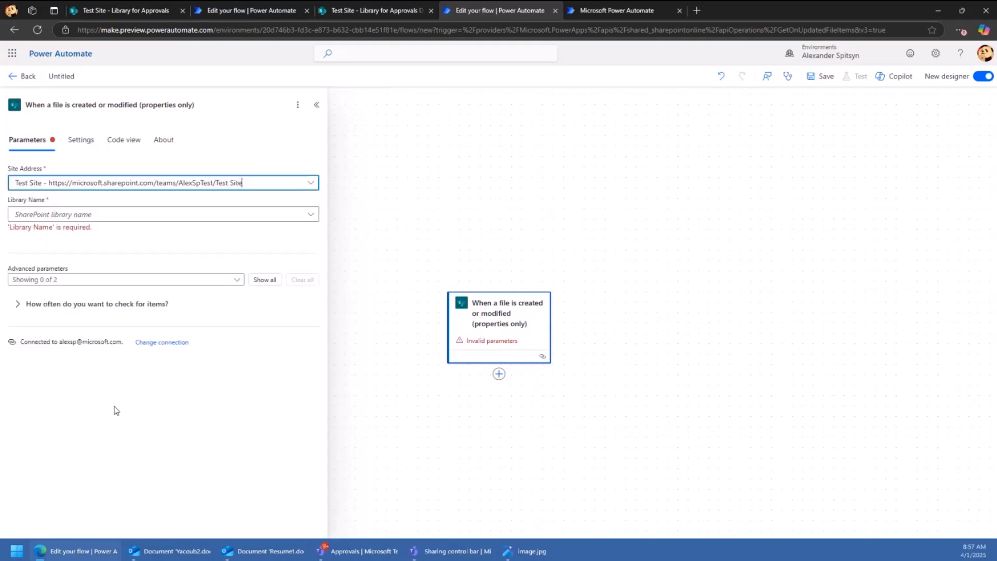
pyautogui.click(88, 219)
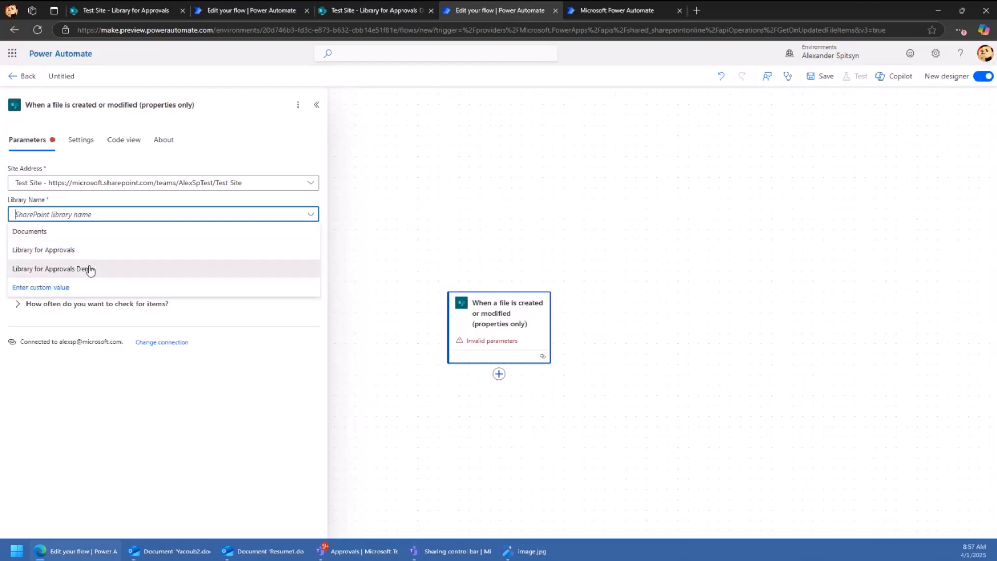
pyautogui.click(89, 270)
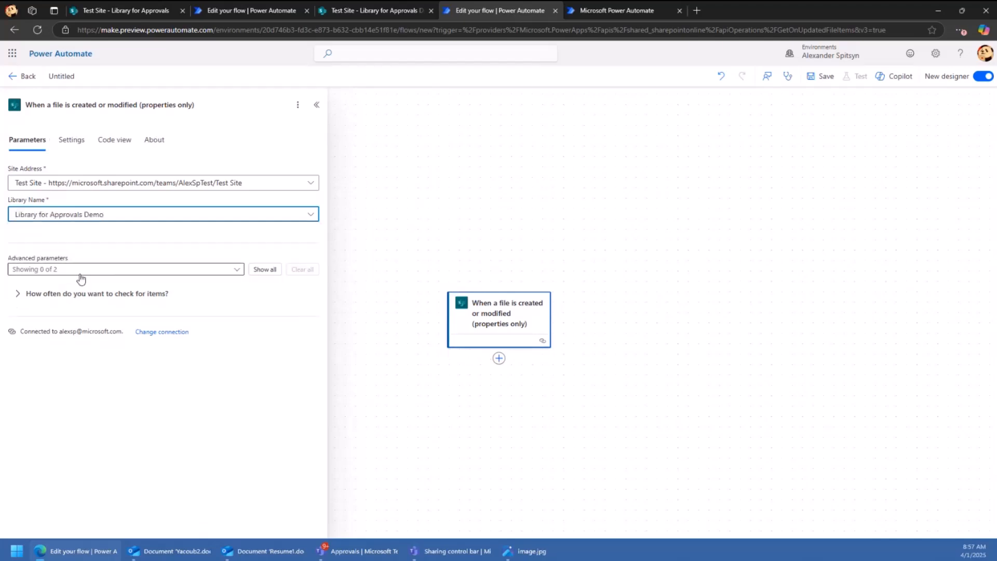
pyautogui.click(499, 359)
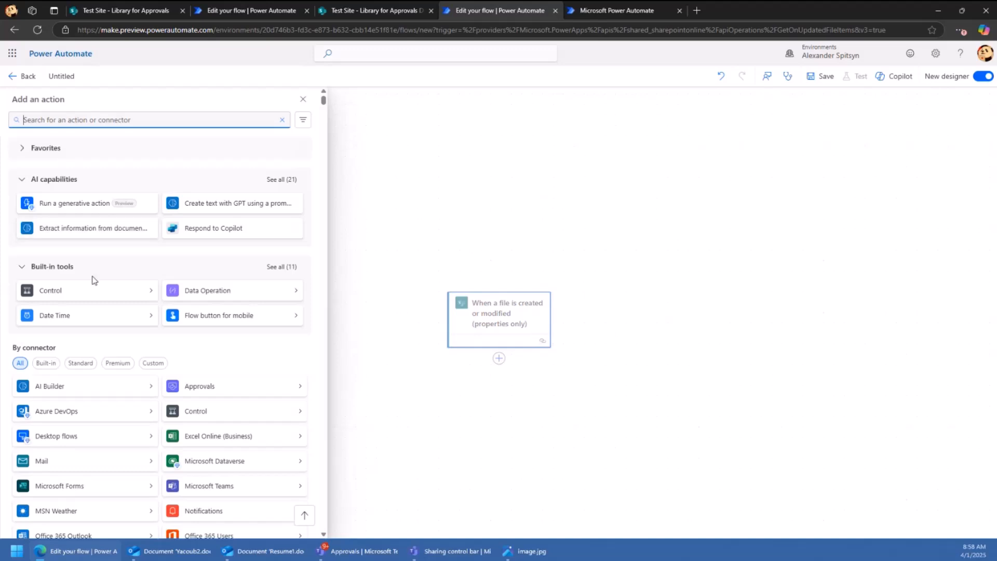
# - Add a Switch on the trigger's Approval status value and add one empty Case branch
pyautogui.click(94, 288)
pyautogui.click(105, 194)
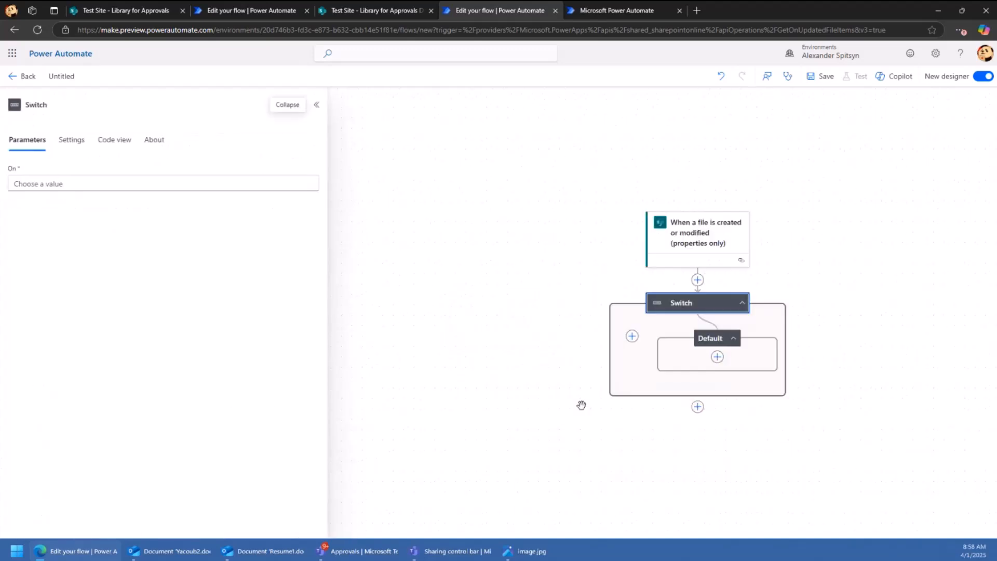
pyautogui.click(135, 180)
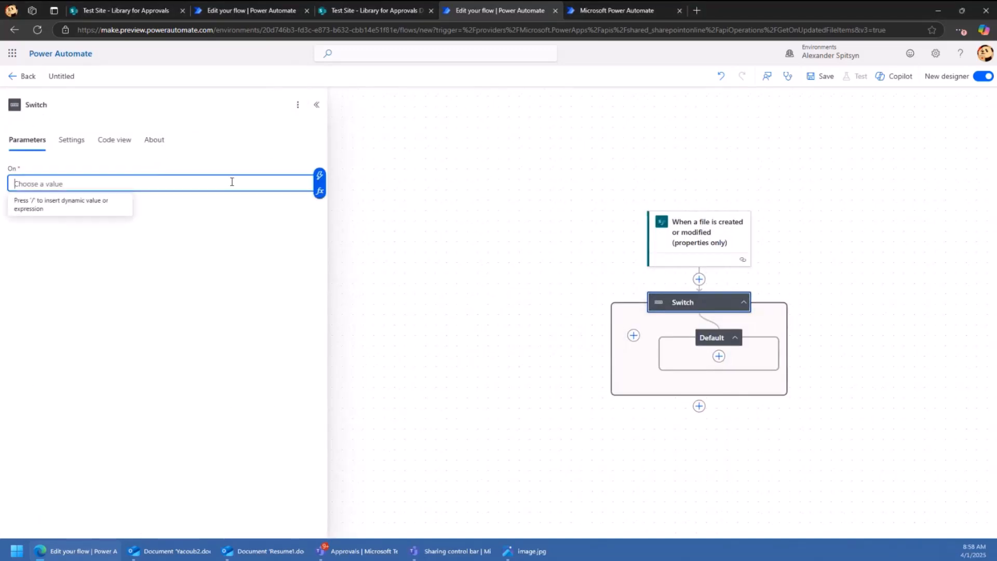
pyautogui.click(320, 177)
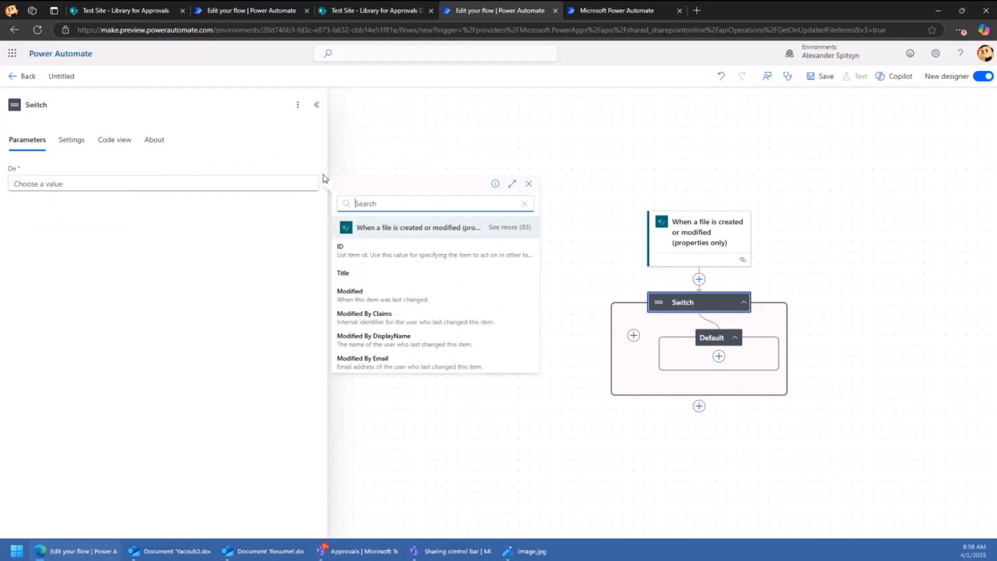
pyautogui.click(521, 225)
pyautogui.scroll(-5, 451, 344)
pyautogui.scroll(-15, 452, 343)
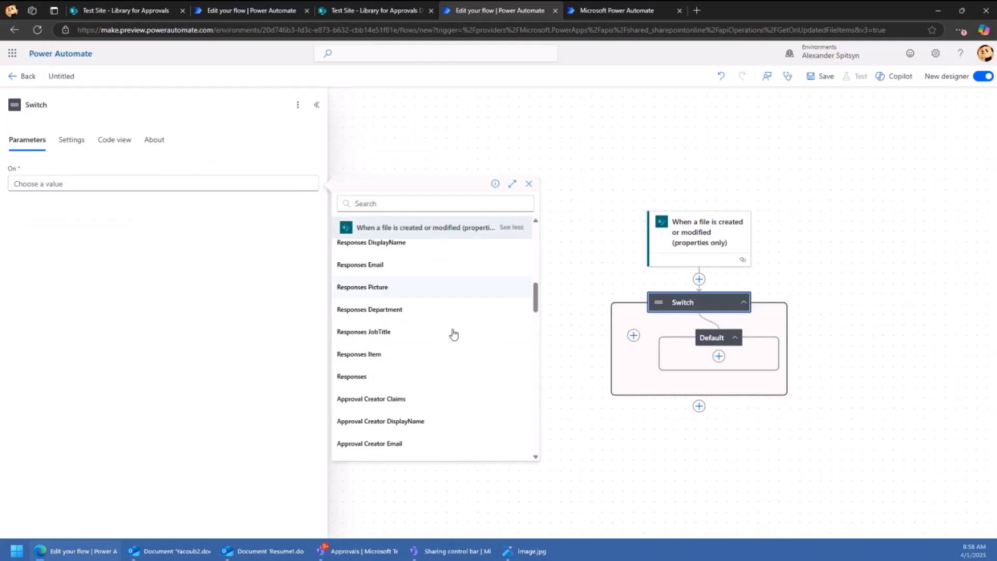
pyautogui.scroll(-15, 437, 365)
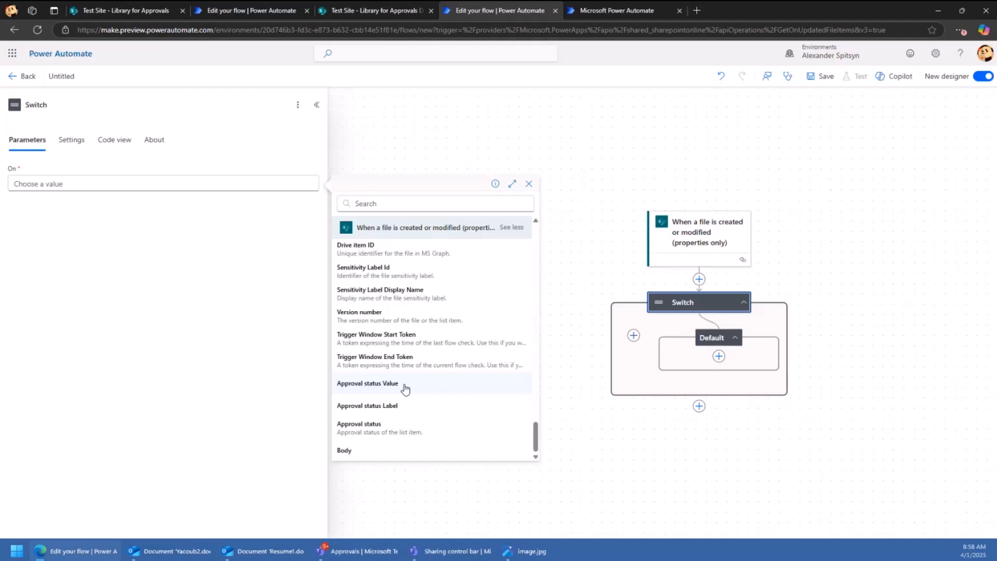
pyautogui.click(406, 404)
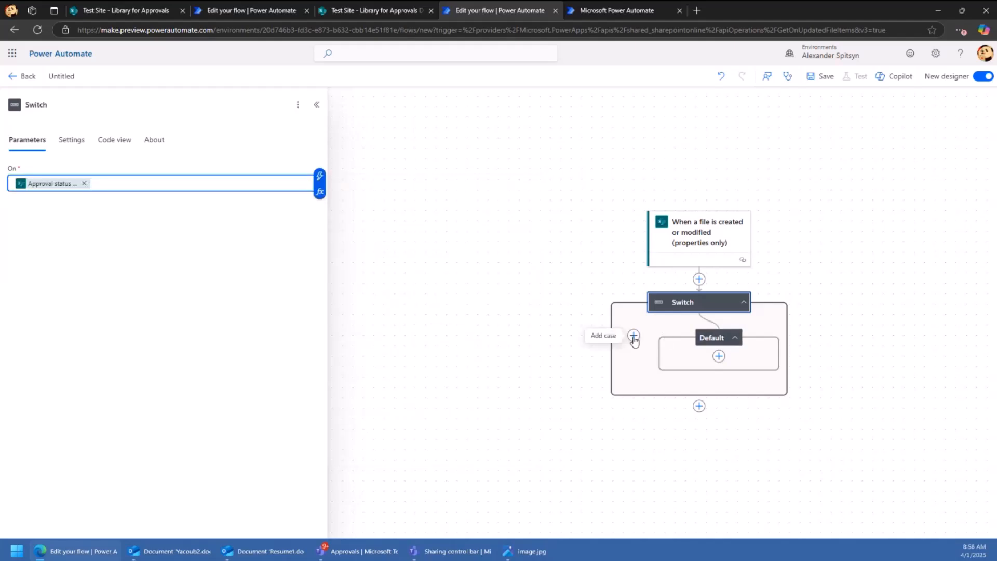
pyautogui.click(633, 336)
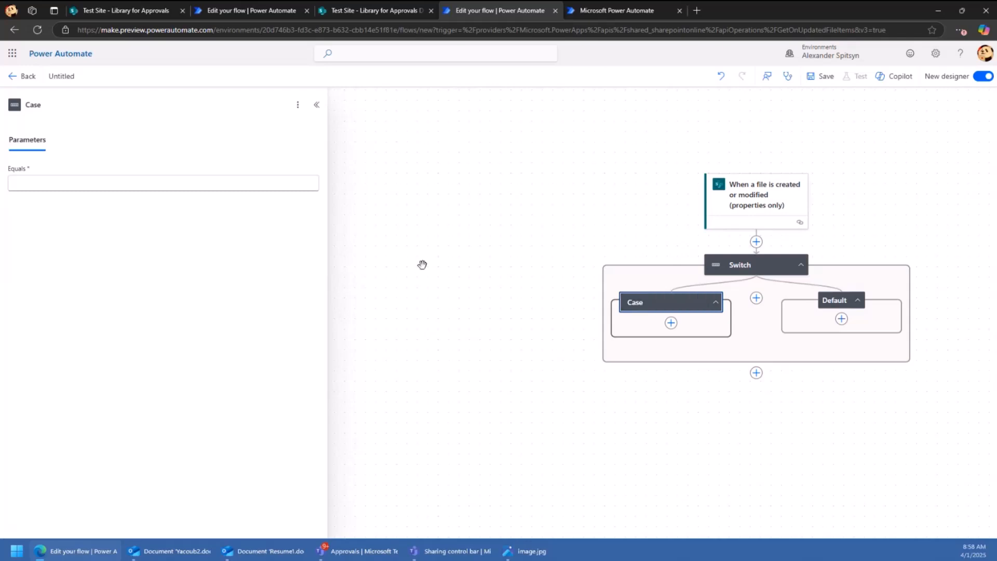
# - Set the first Case to match Approved and add Case 2 matching Rejected
pyautogui.click(163, 183)
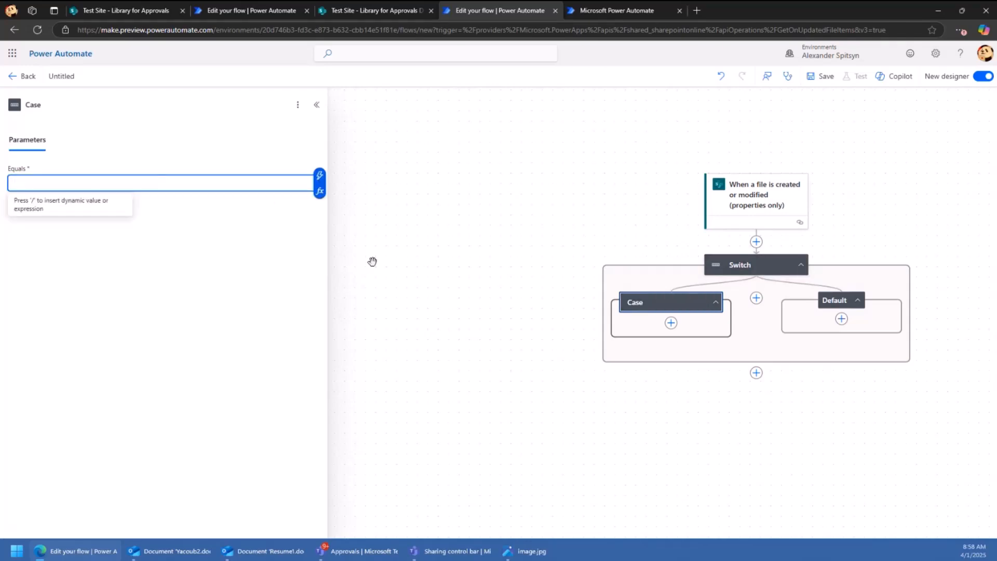
pyautogui.write('Approved')
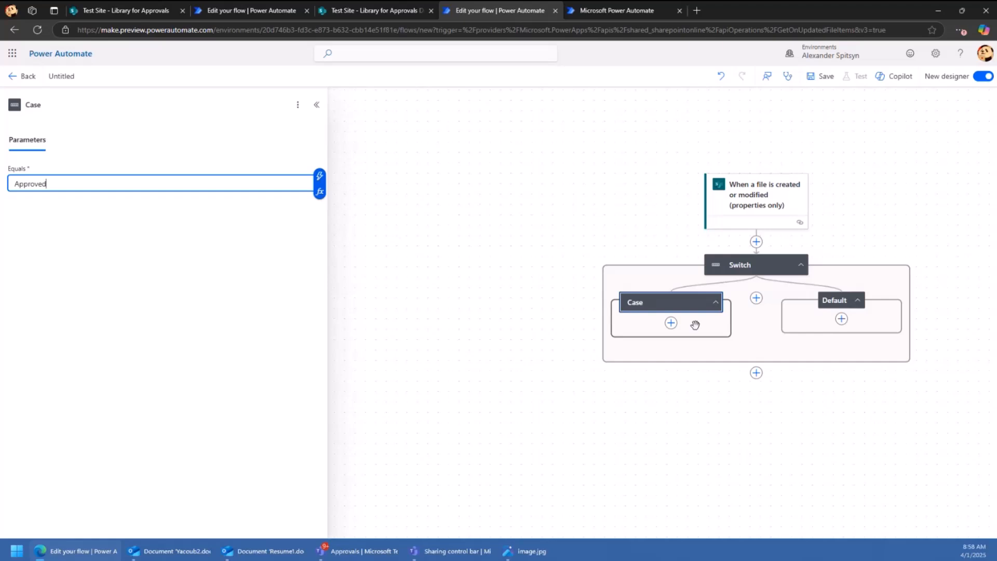
pyautogui.click(756, 298)
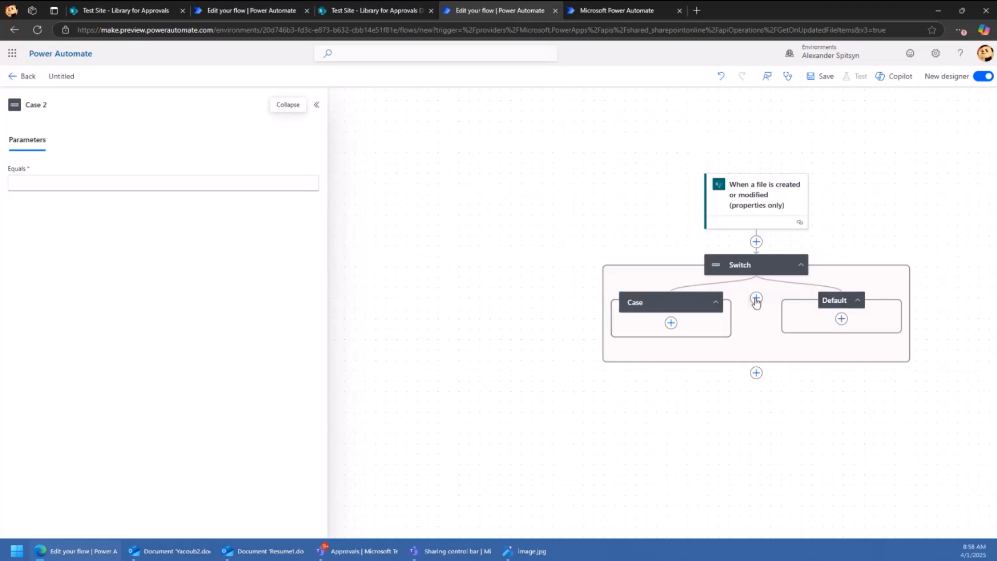
pyautogui.click(232, 185)
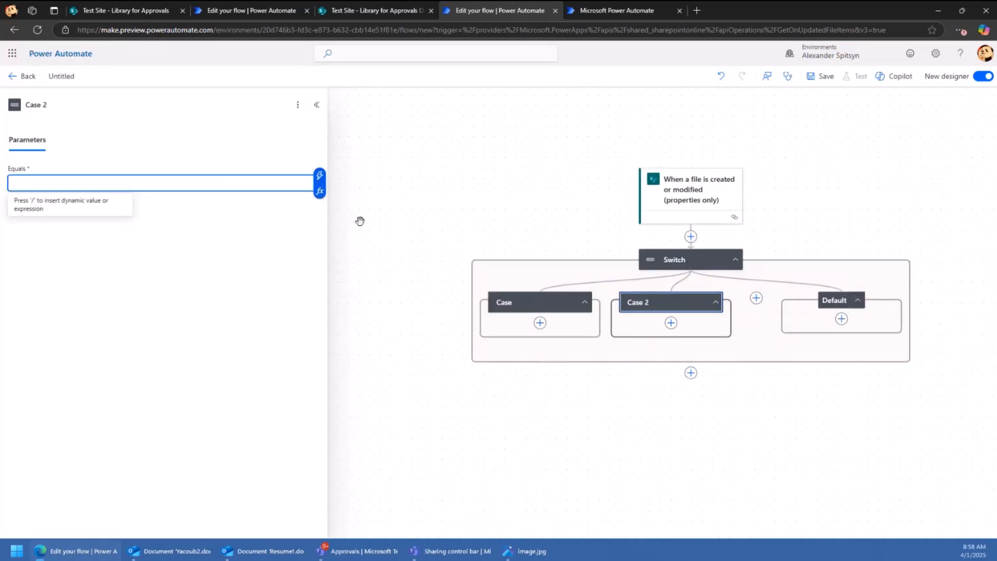
pyautogui.write('Rejected')
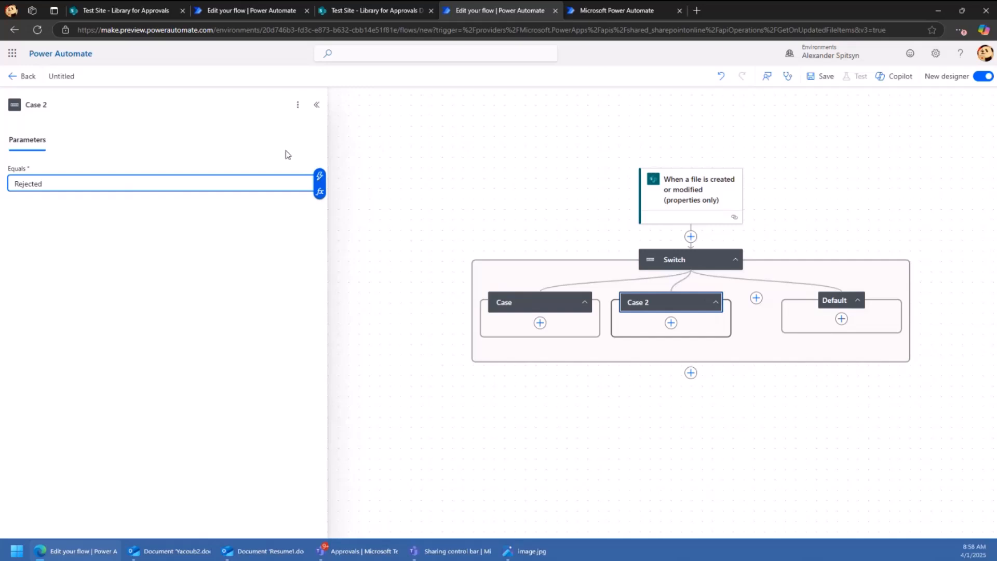
pyautogui.click(552, 307)
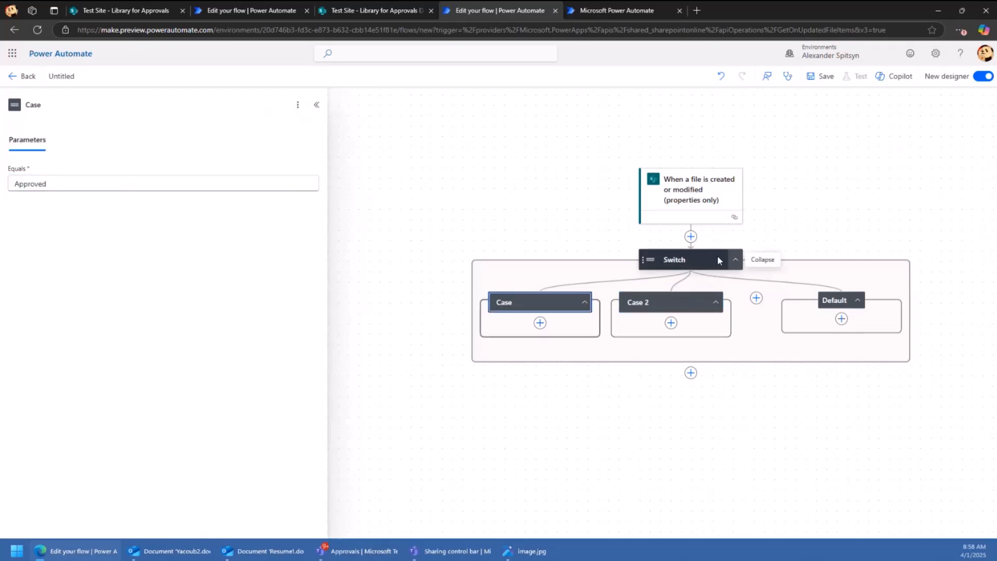
pyautogui.click(70, 182)
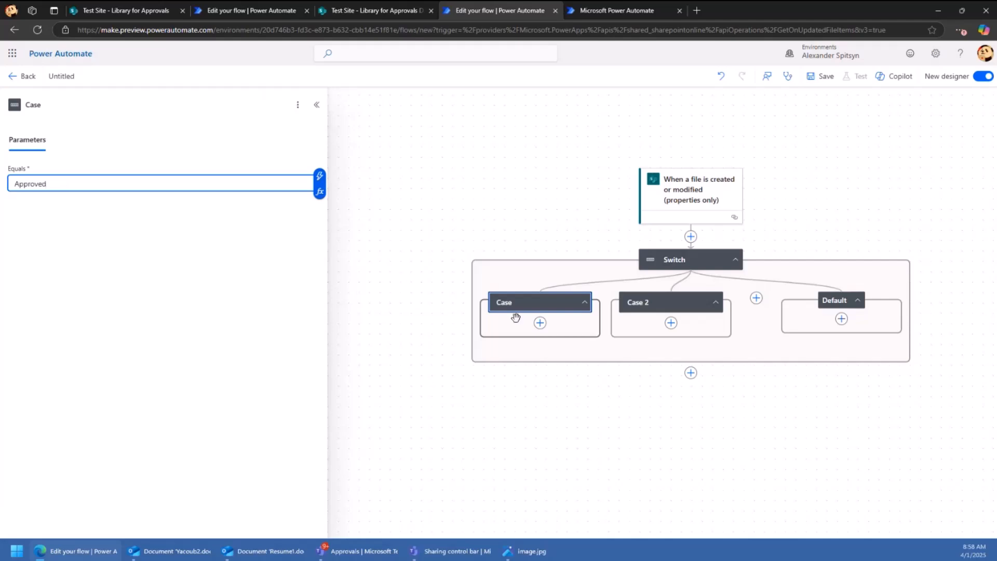
pyautogui.click(540, 322)
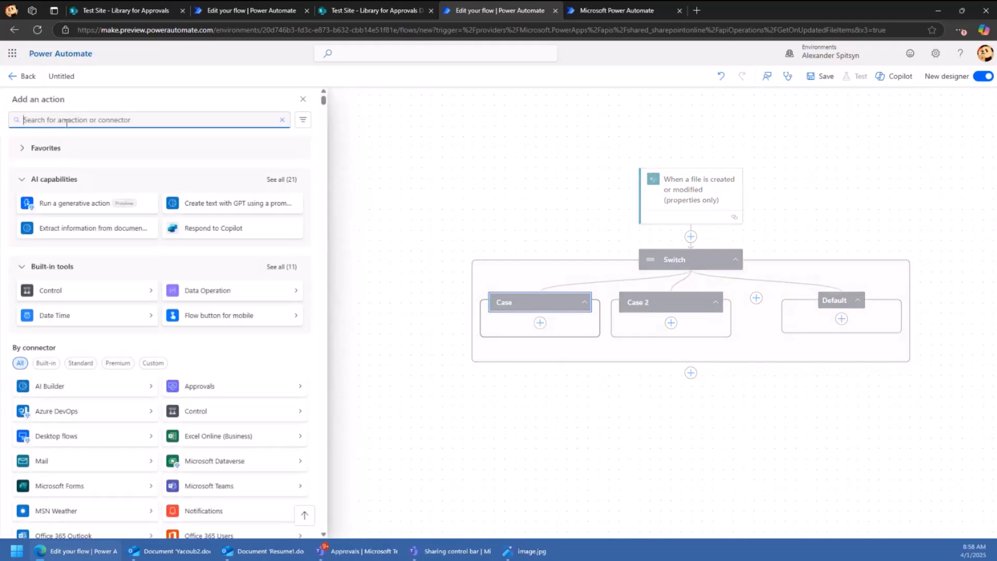
# - Add a Send an email notification (V3) action under the Approved Case, then delete it
pyautogui.write('send emai')
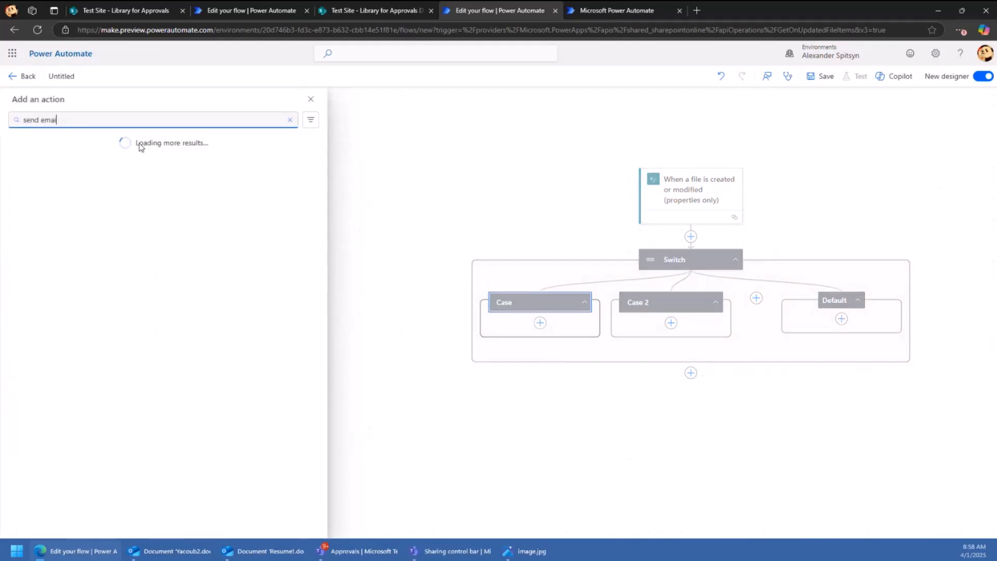
pyautogui.write('l')
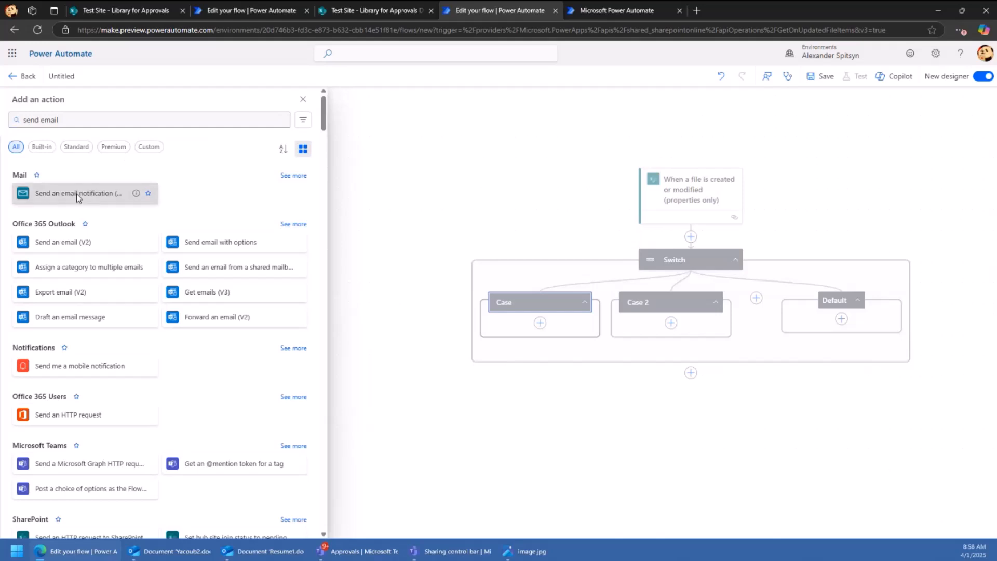
pyautogui.click(76, 194)
pyautogui.click(306, 117)
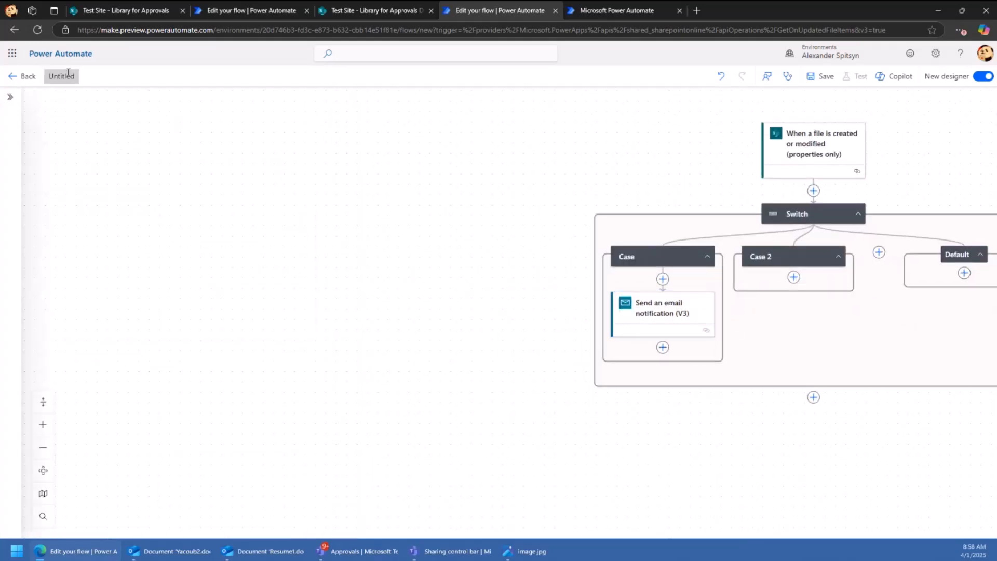
pyautogui.rightClick(701, 314)
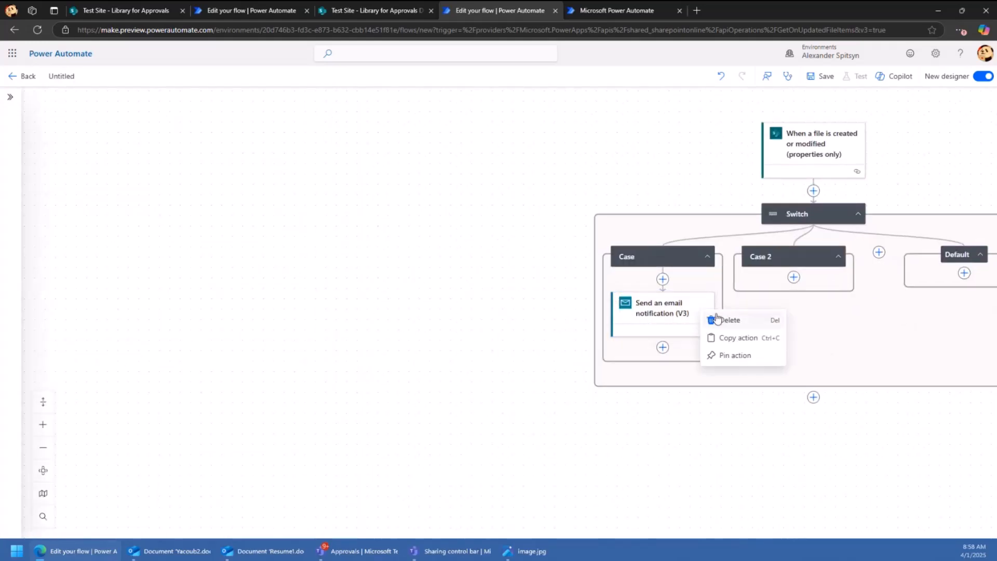
pyautogui.click(716, 318)
pyautogui.click(622, 316)
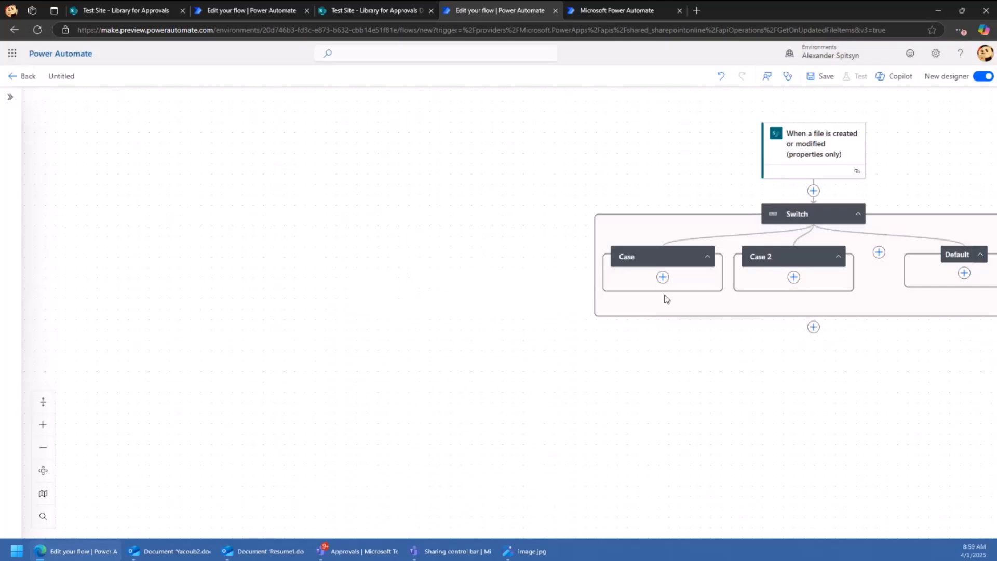
# - Add a Send an email (V2) action inside the Approved Case instead
pyautogui.click(663, 277)
pyautogui.write('s')
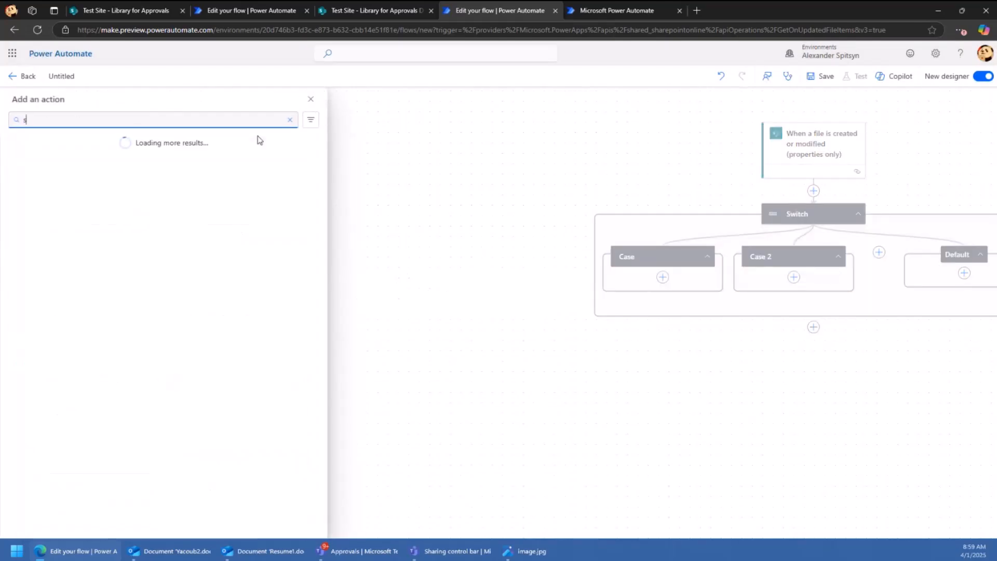
pyautogui.write('end emai')
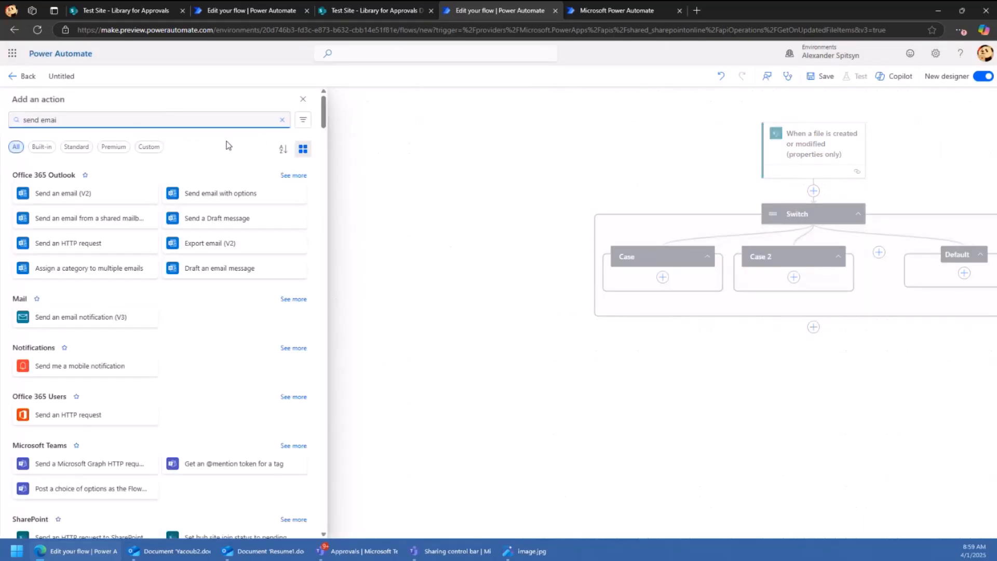
pyautogui.click(46, 200)
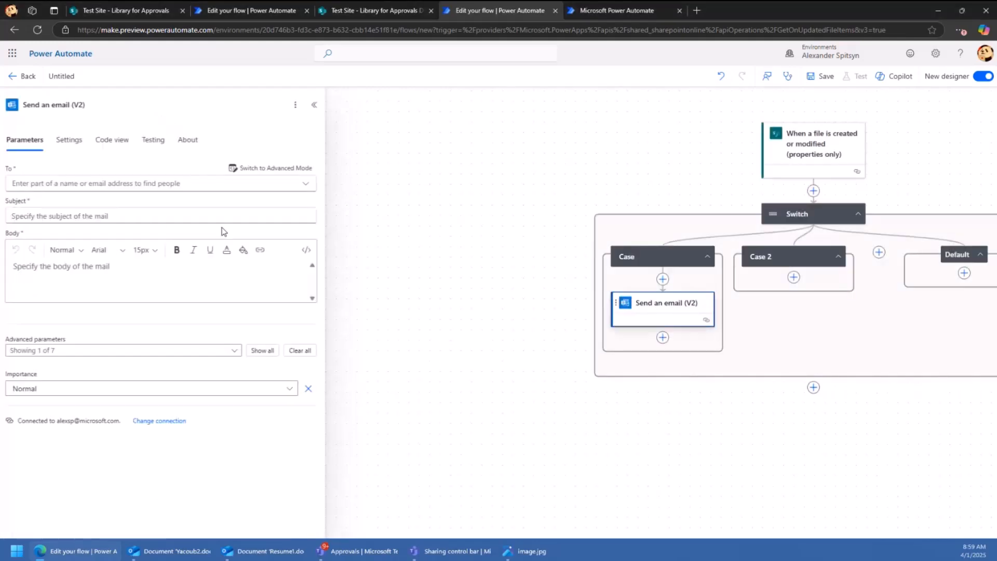
# - Address the Approved-case email to the Approval Creator Email dynamic value
pyautogui.click(110, 183)
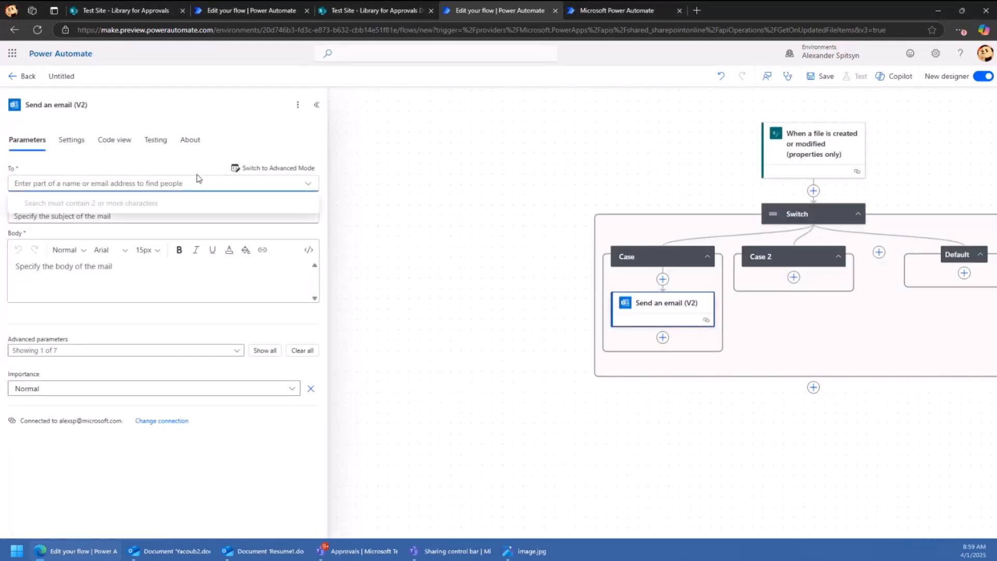
pyautogui.click(264, 172)
pyautogui.click(264, 169)
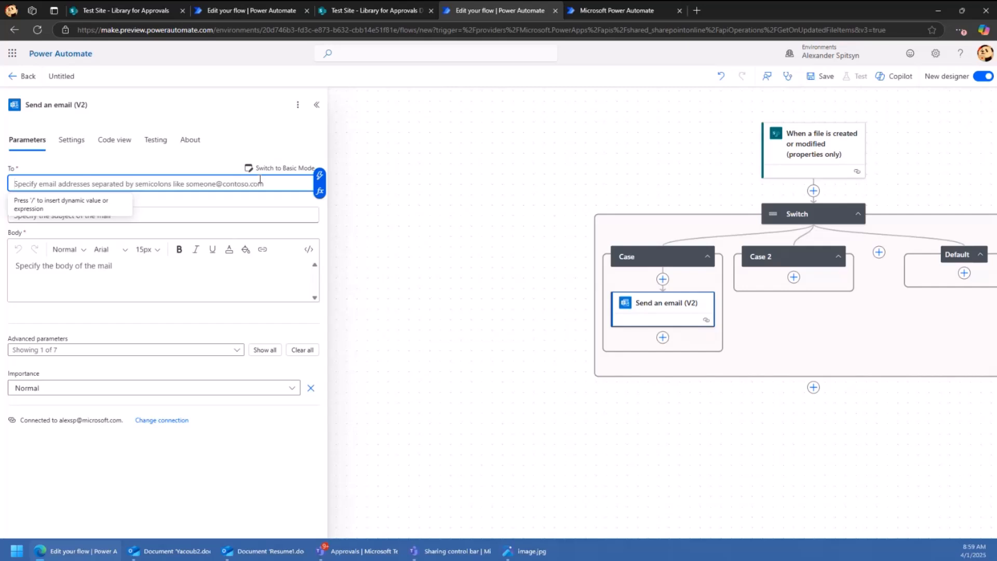
pyautogui.click(320, 175)
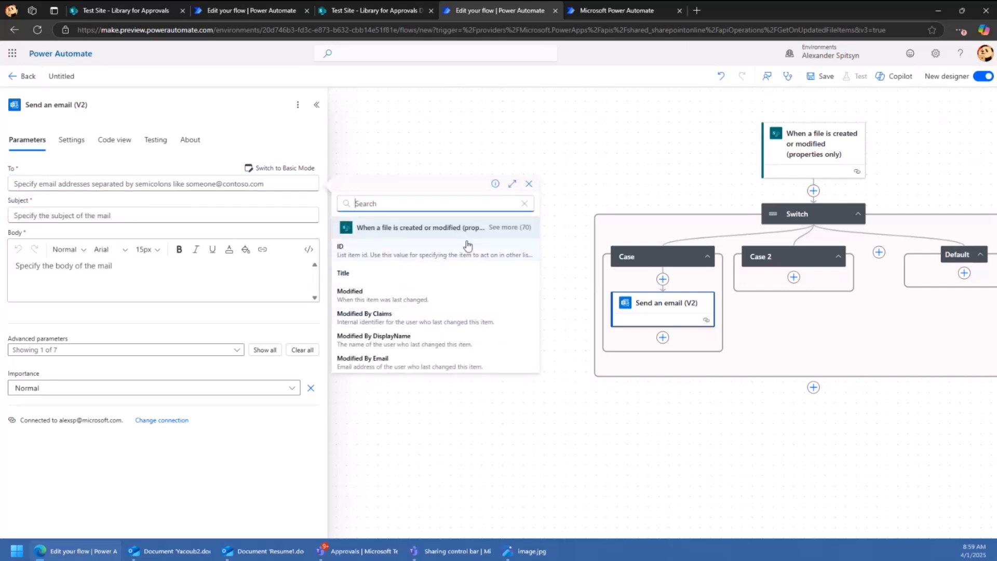
pyautogui.click(520, 228)
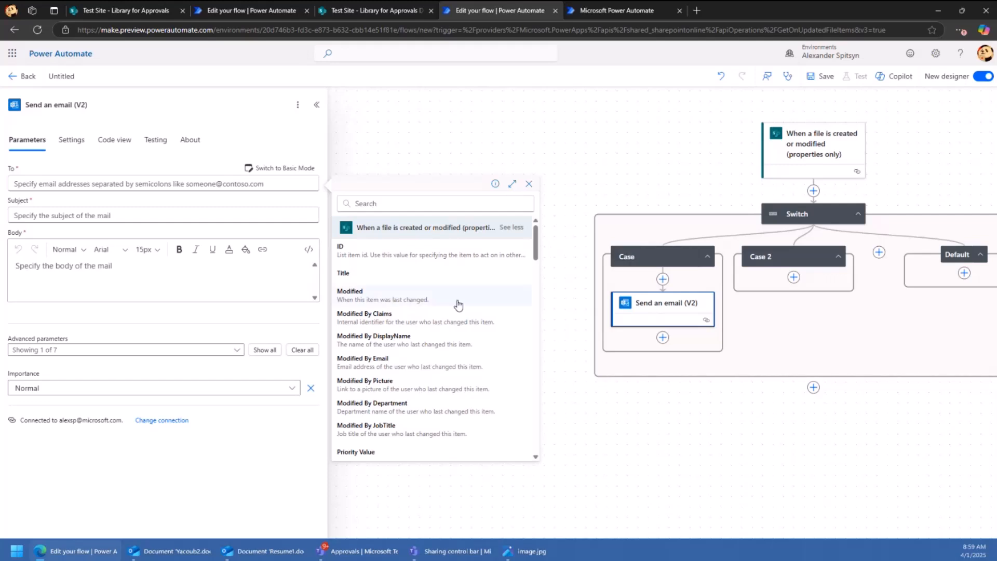
pyautogui.scroll(-10, 450, 307)
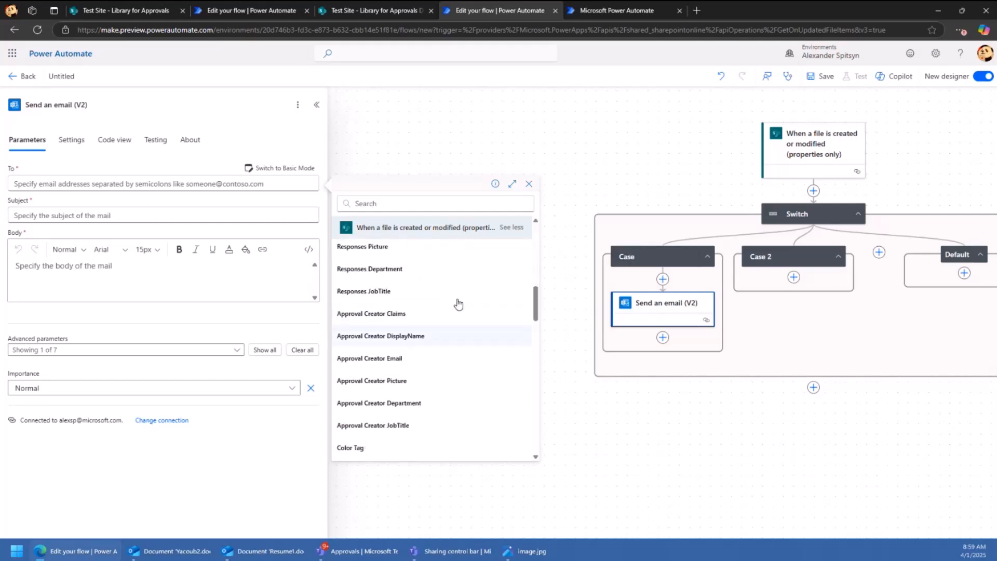
pyautogui.scroll(-5, 450, 291)
pyautogui.scroll(5, 460, 338)
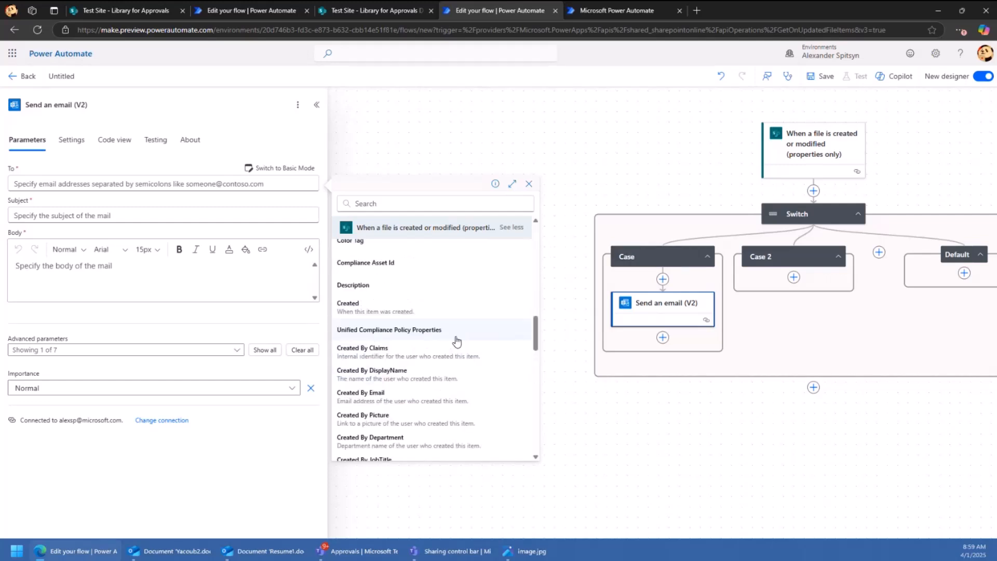
pyautogui.scroll(1, 453, 342)
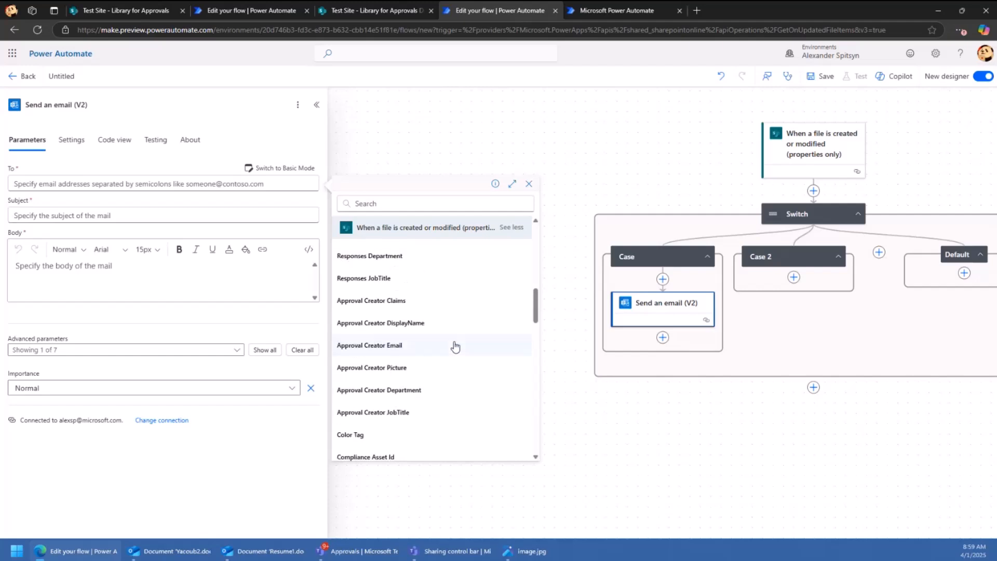
pyautogui.click(367, 347)
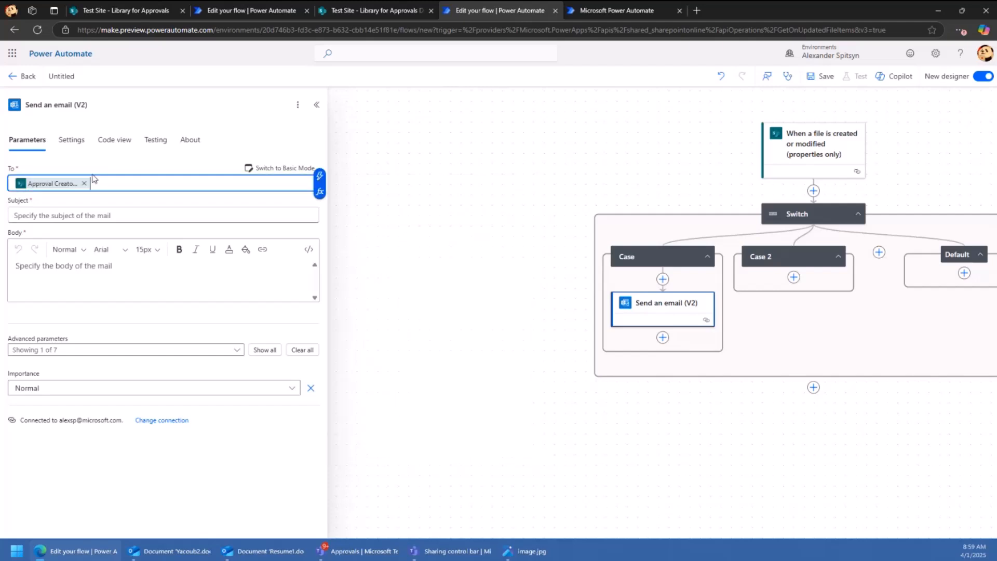
# - Set the subject to 'Document [File name with extension] was approved!'
pyautogui.click(104, 213)
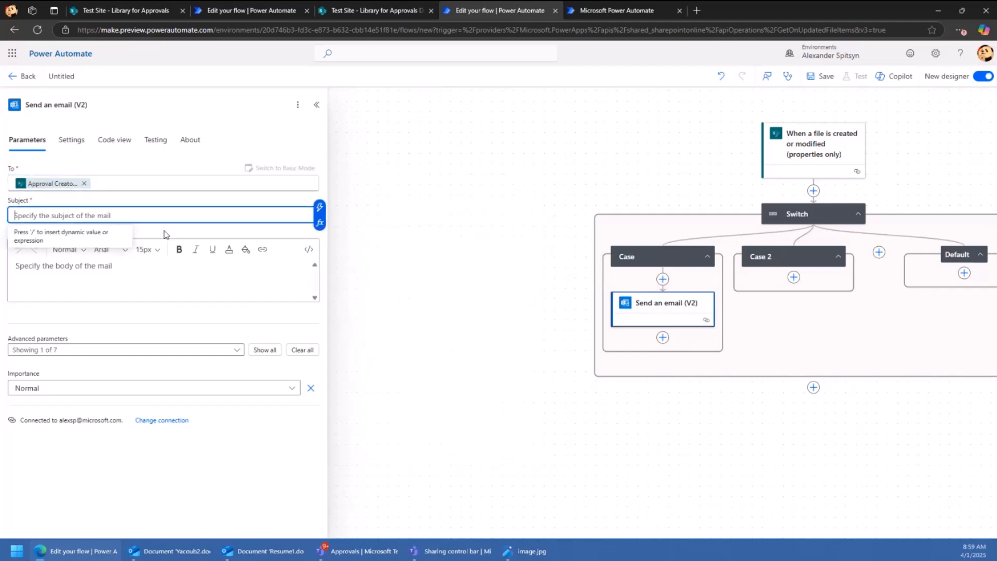
pyautogui.write('Do')
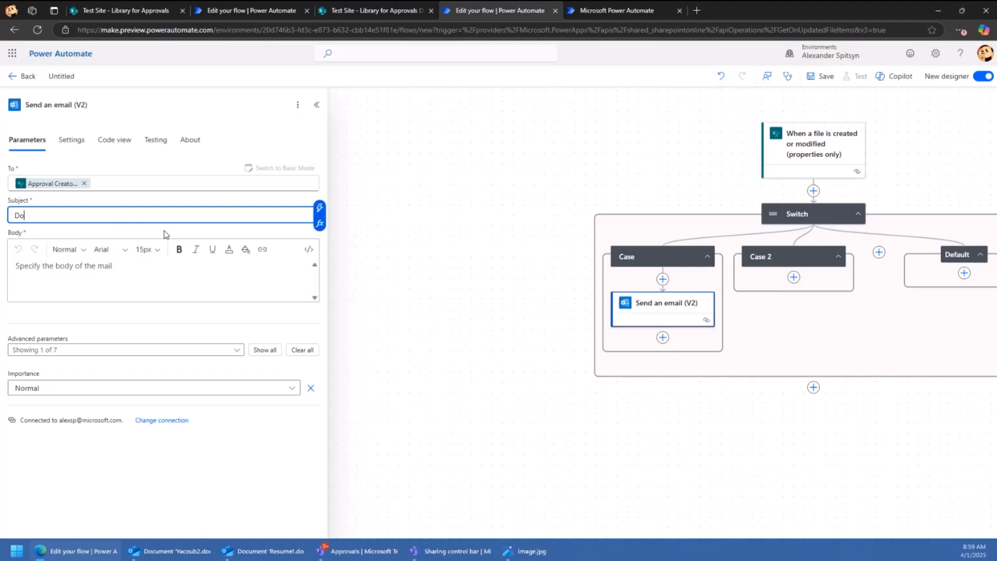
pyautogui.write("cument '' was approved!")
pyautogui.click(68, 215)
pyautogui.click(323, 211)
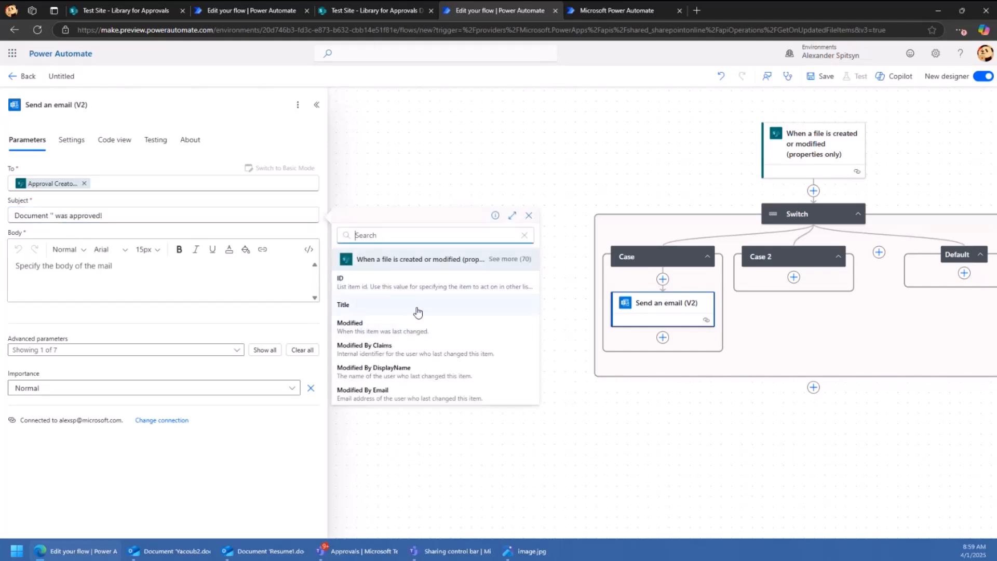
pyautogui.click(509, 258)
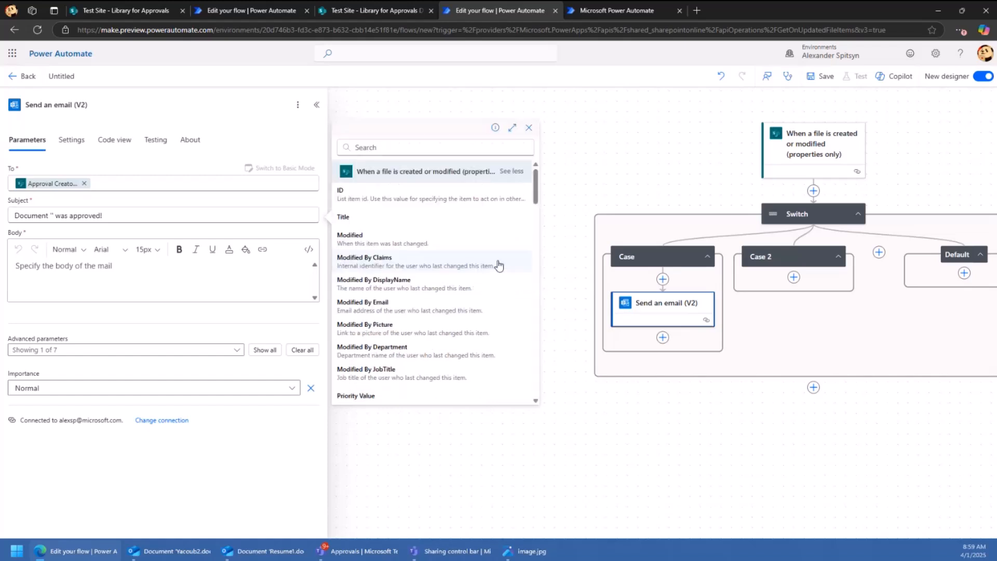
pyautogui.scroll(-10, 410, 275)
pyautogui.scroll(-10, 411, 278)
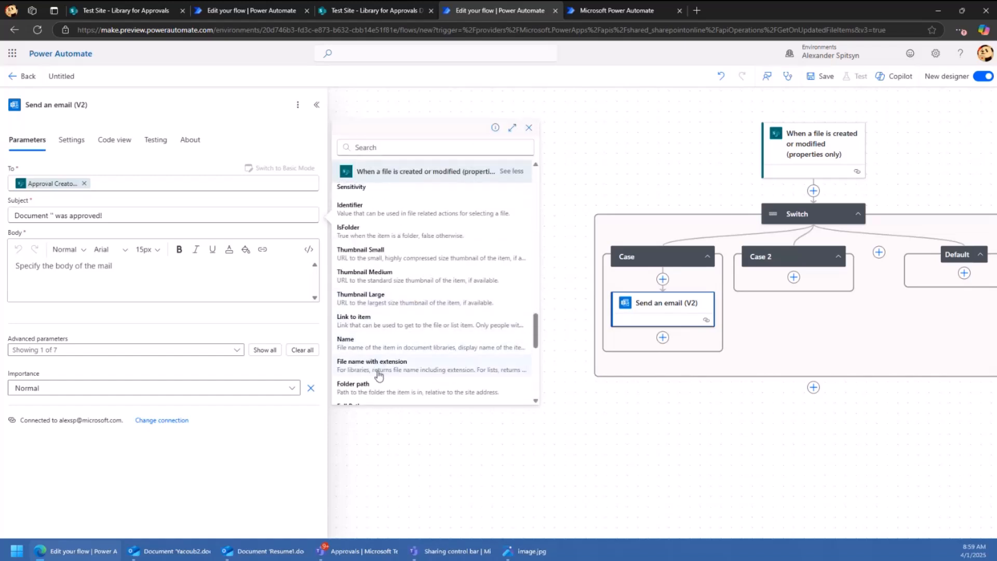
pyautogui.click(378, 364)
# - Write the body 'It is approved!' and add a third case to the Switch
pyautogui.click(152, 274)
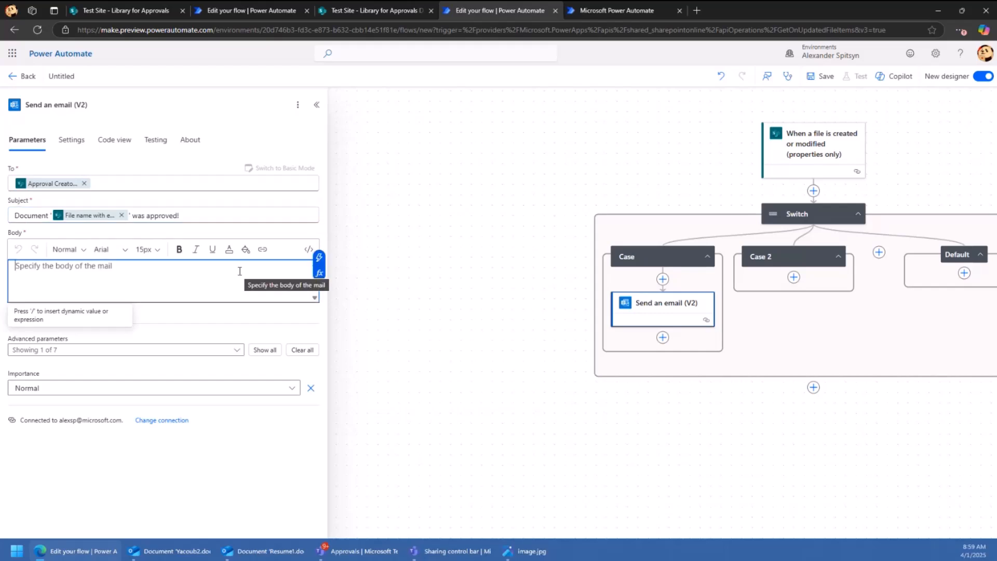
pyautogui.write('It is a')
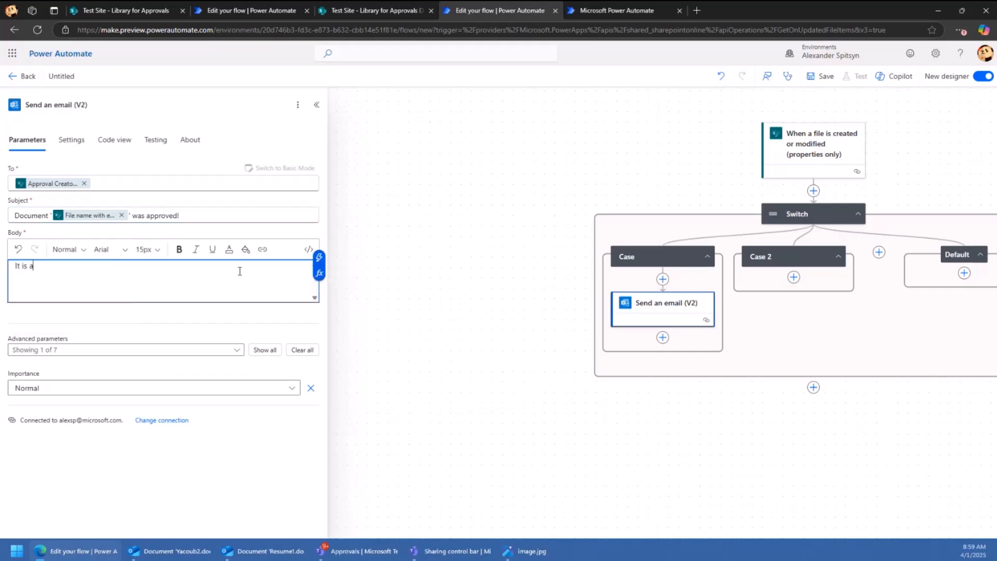
pyautogui.write('pproved!')
pyautogui.click(836, 288)
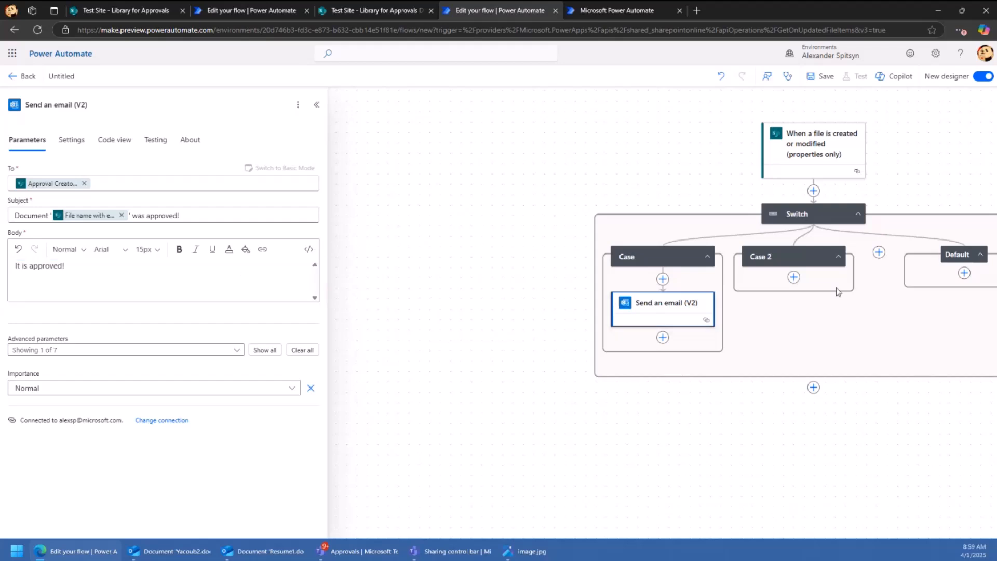
pyautogui.click(815, 257)
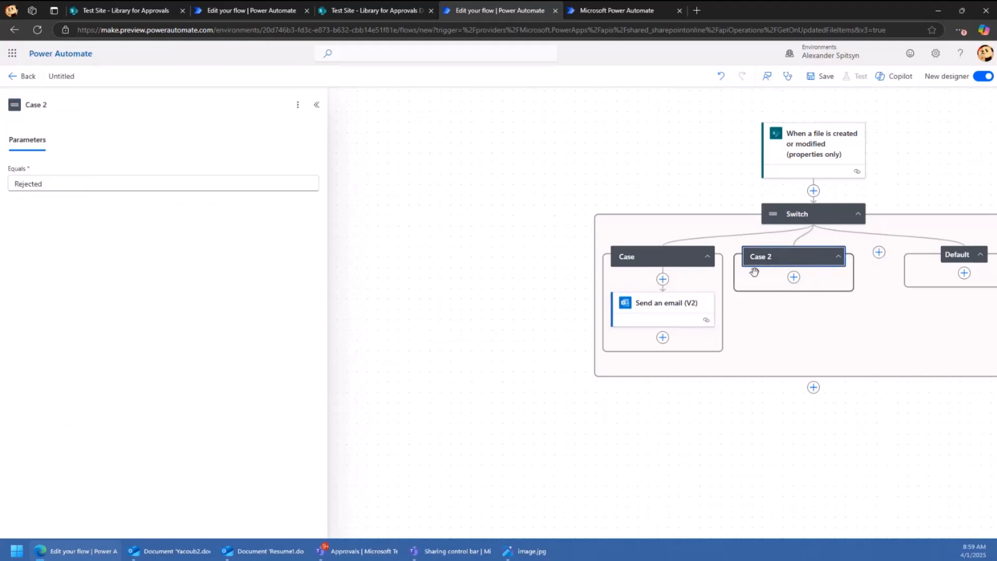
pyautogui.click(879, 252)
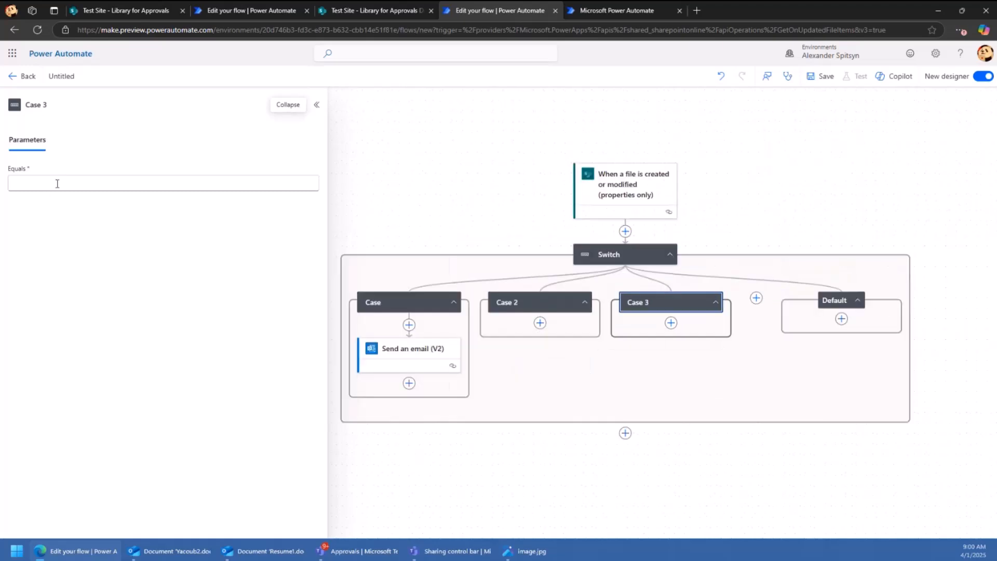
# - Make Case 3 match 'Requested' and add a Send an email (V2) action inside it
pyautogui.click(182, 184)
pyautogui.write('Requested')
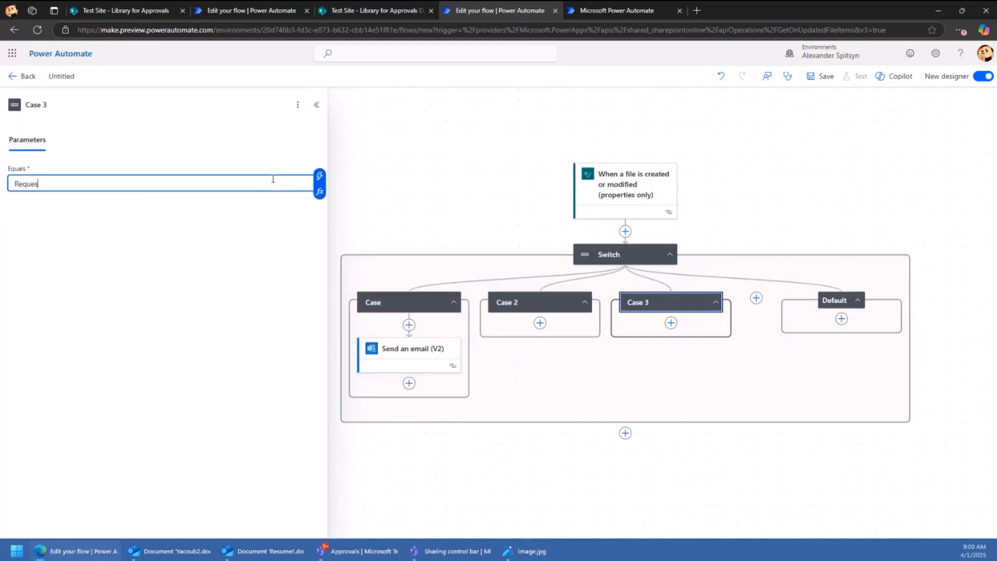
pyautogui.click(688, 325)
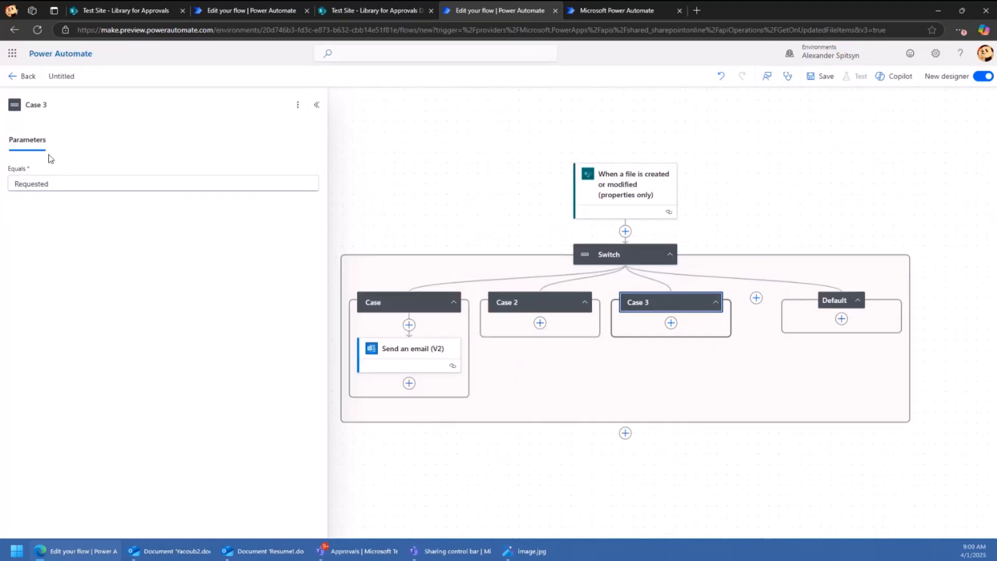
pyautogui.click(671, 322)
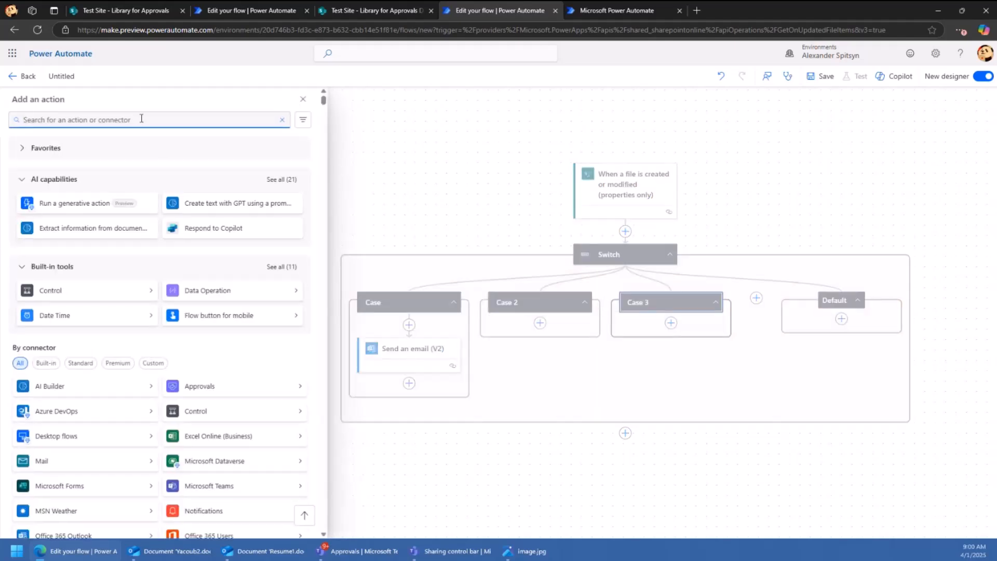
pyautogui.write('send email')
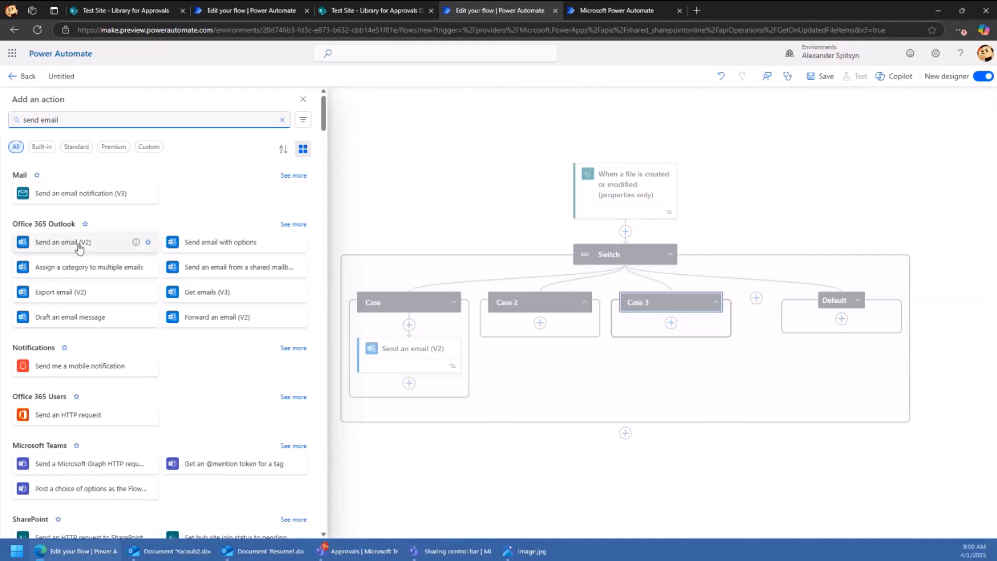
pyautogui.click(122, 242)
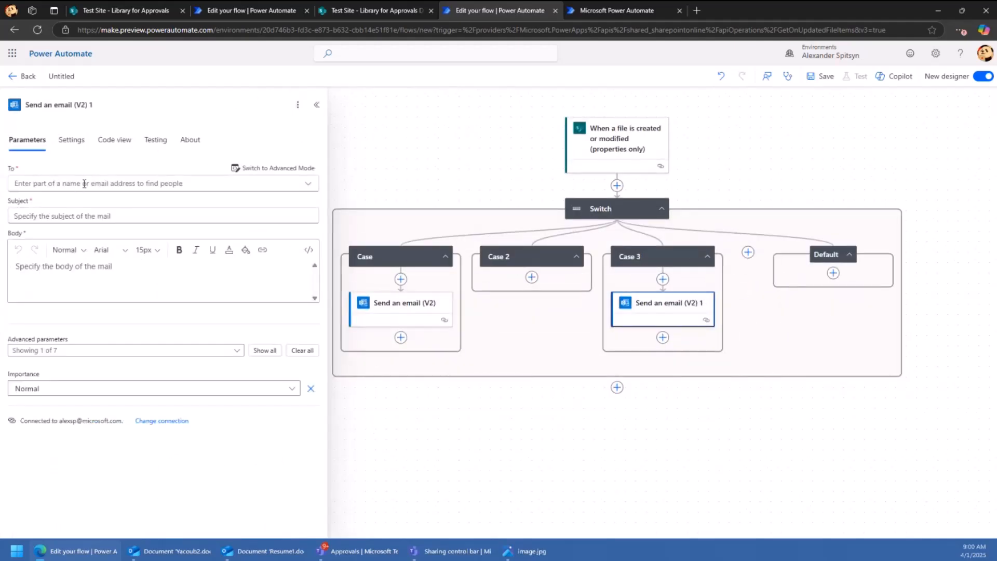
# - Switch the new email to advanced mode and address it to Approvers Email
pyautogui.click(273, 170)
pyautogui.click(285, 184)
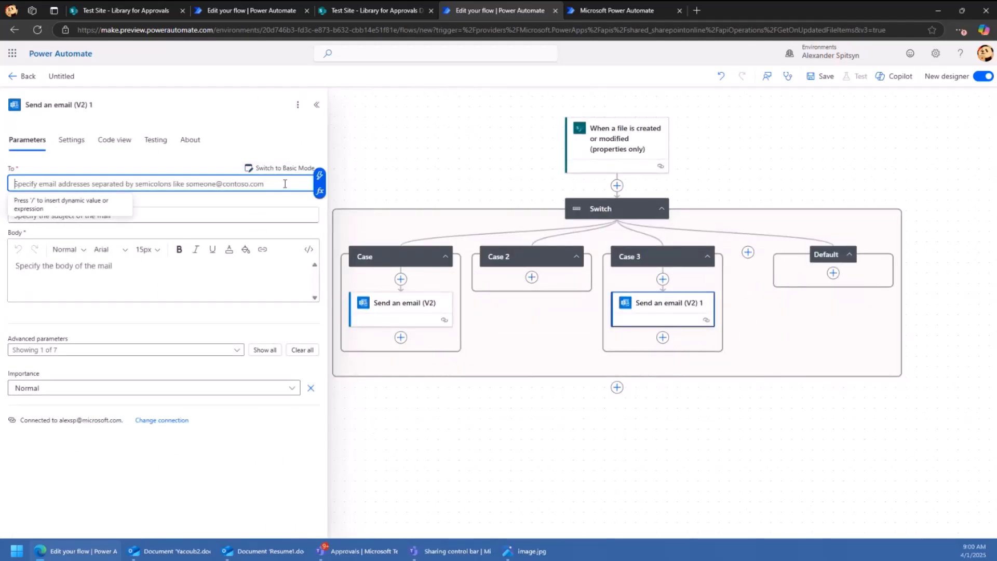
pyautogui.click(320, 176)
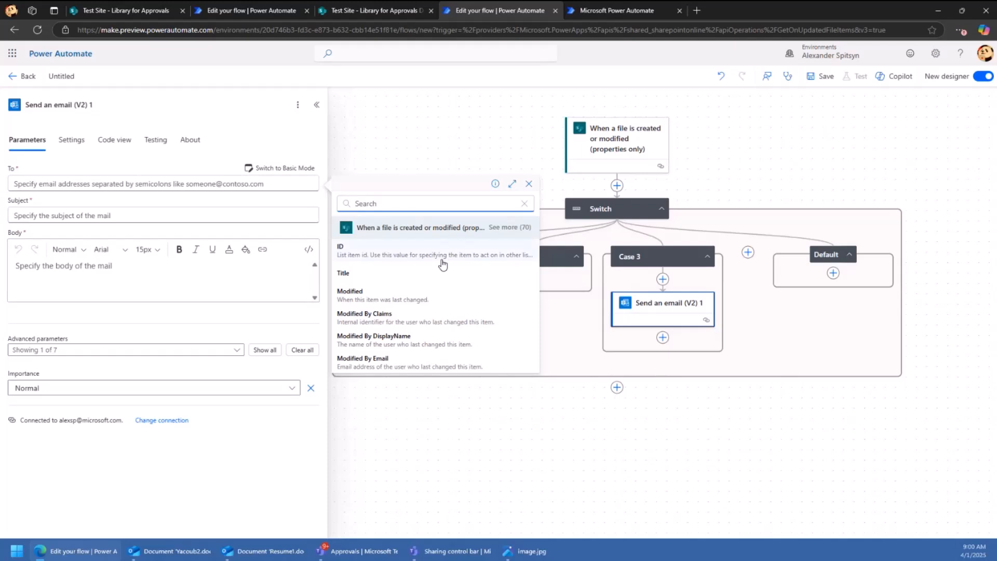
pyautogui.scroll(-6, 466, 277)
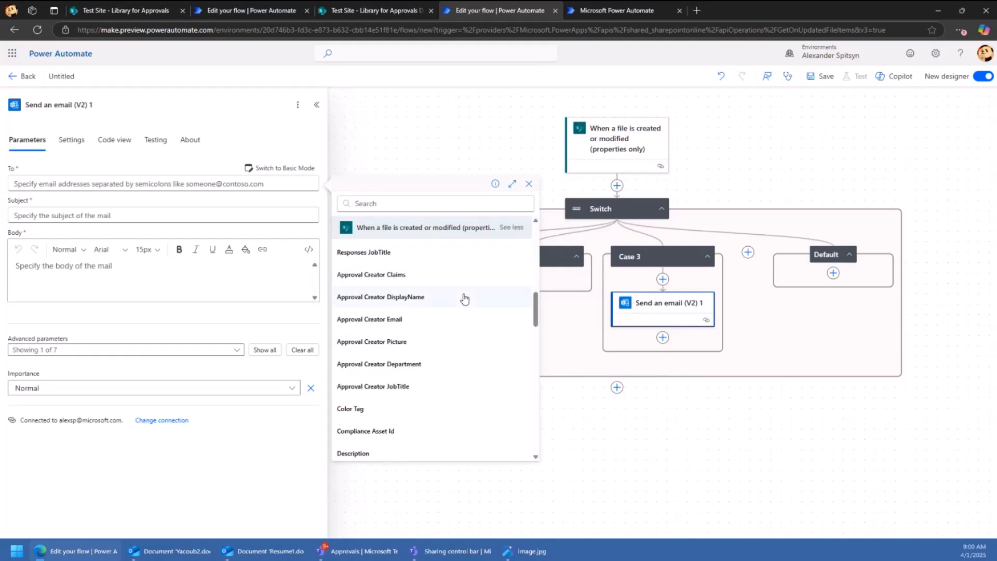
pyautogui.scroll(2, 418, 305)
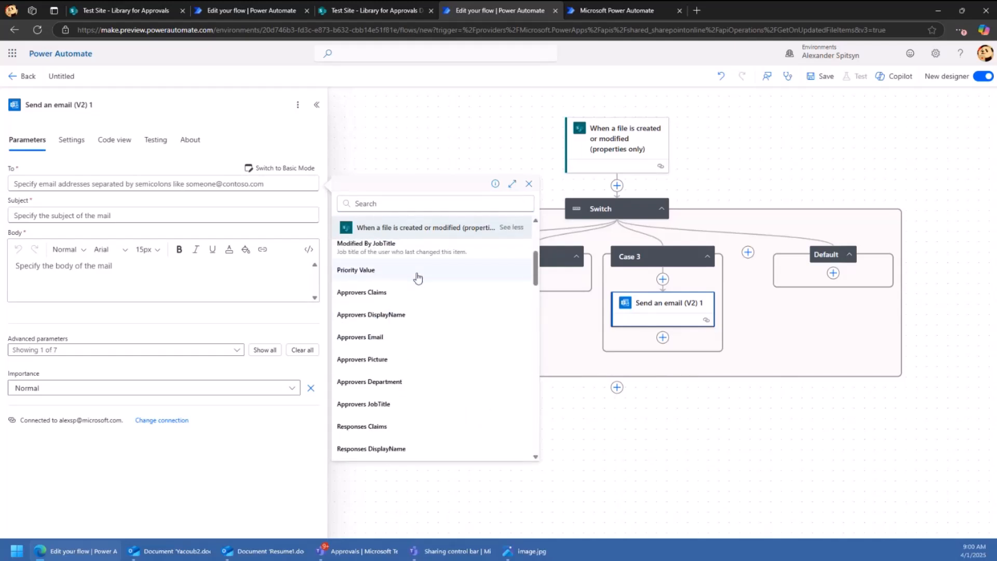
pyautogui.click(367, 338)
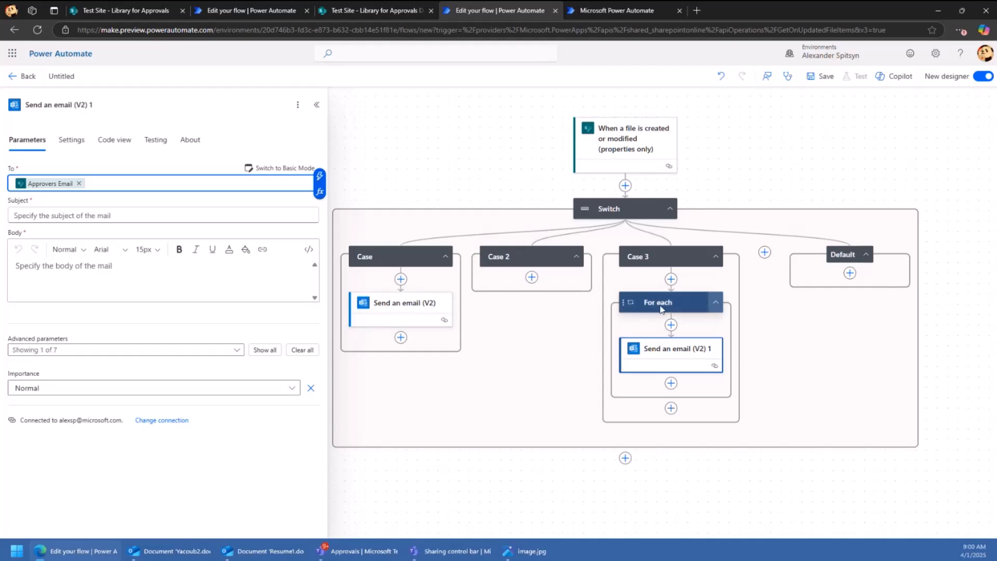
# - Give the Case 3 email subject 'You have new request!' and body 'Please approve!' / 'Review the document here'
pyautogui.click(78, 215)
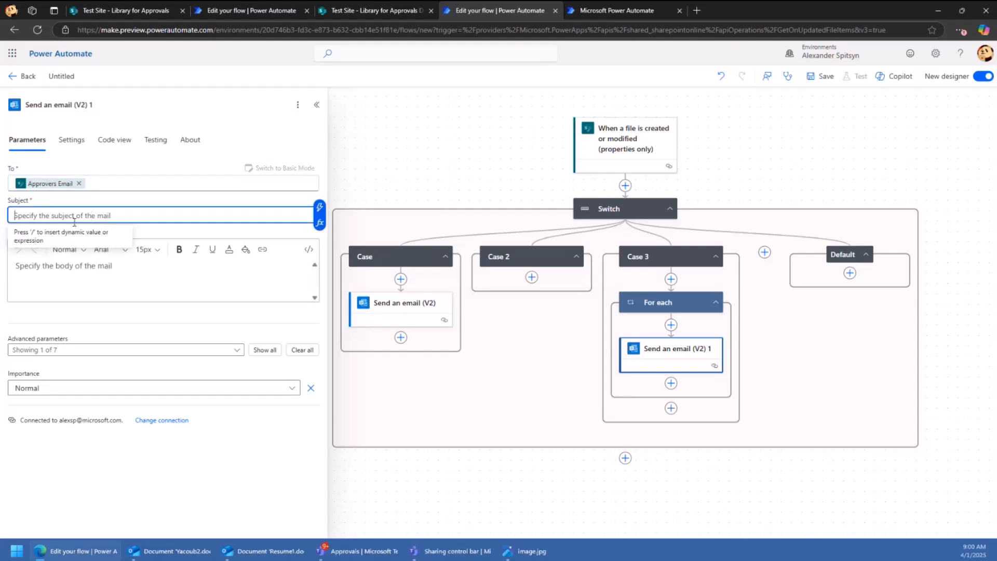
pyautogui.write('You')
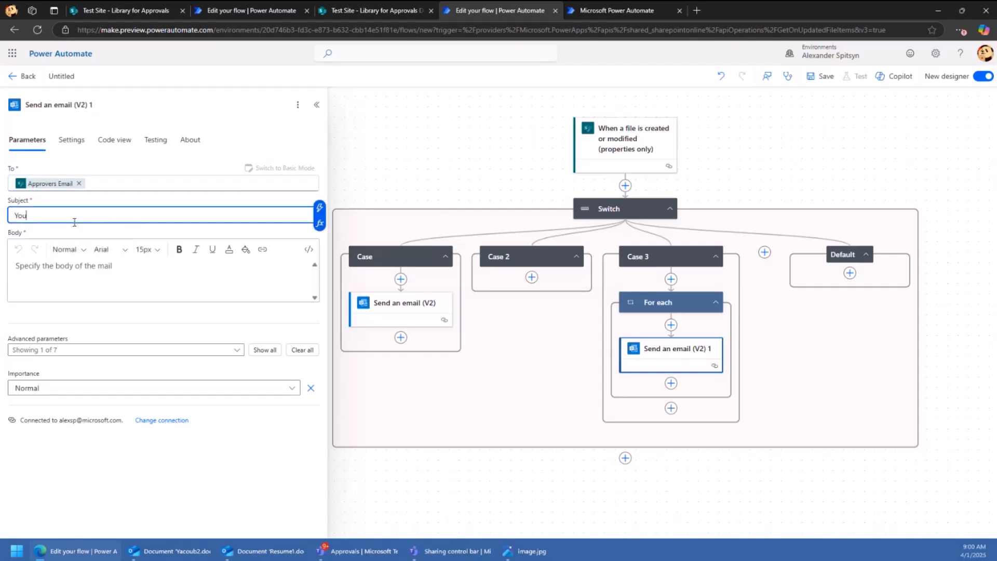
pyautogui.write('r have new request!')
pyautogui.click(77, 265)
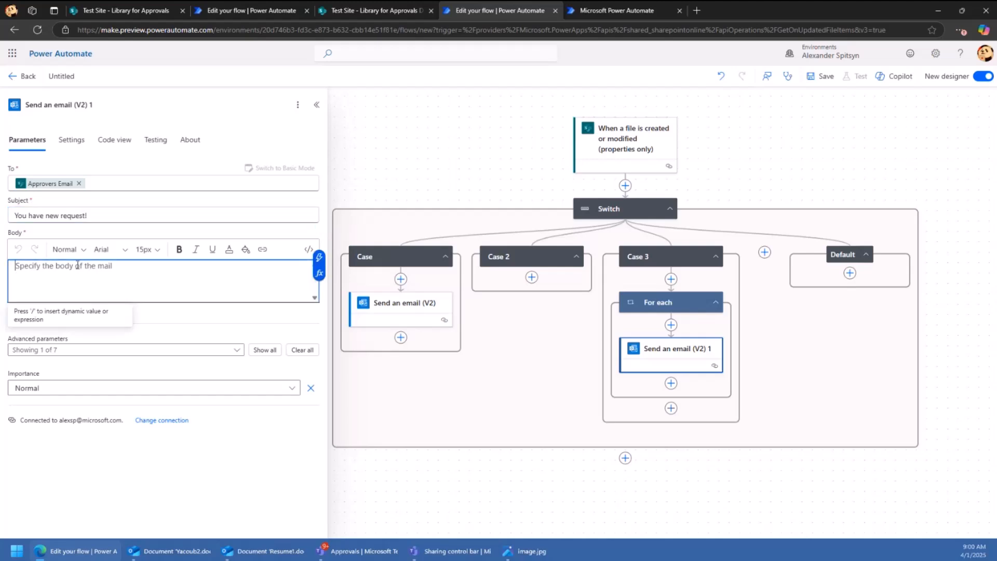
pyautogui.write('Please approve')
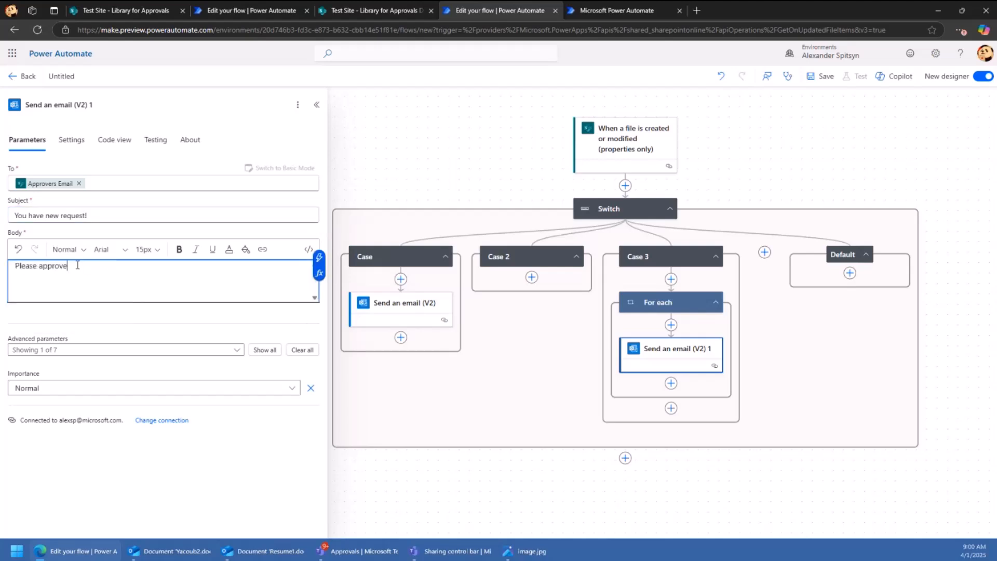
pyautogui.write('!')
pyautogui.press('Return')
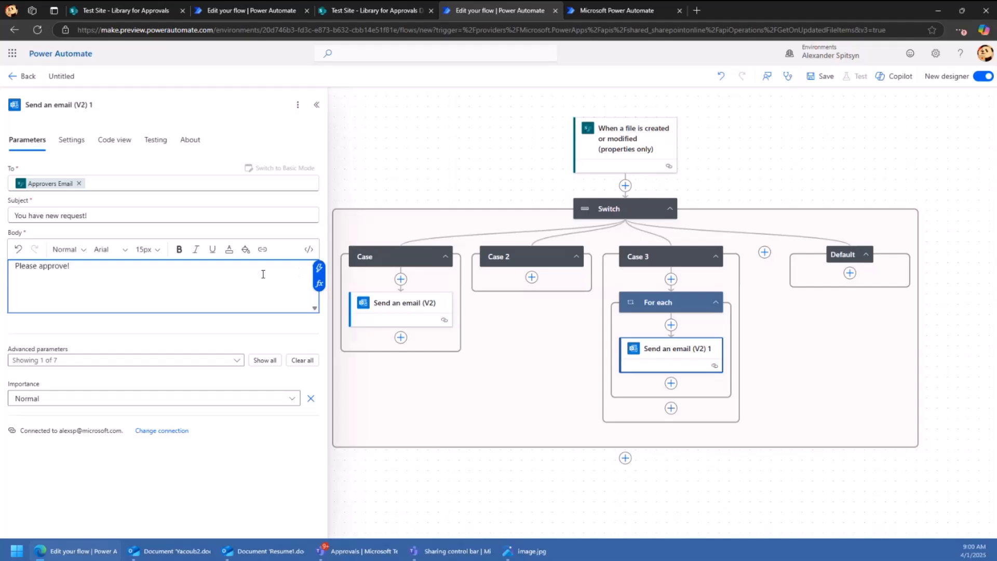
pyautogui.write('Review the document here')
# - Append the trigger's Link to item value to the email body
pyautogui.click(323, 269)
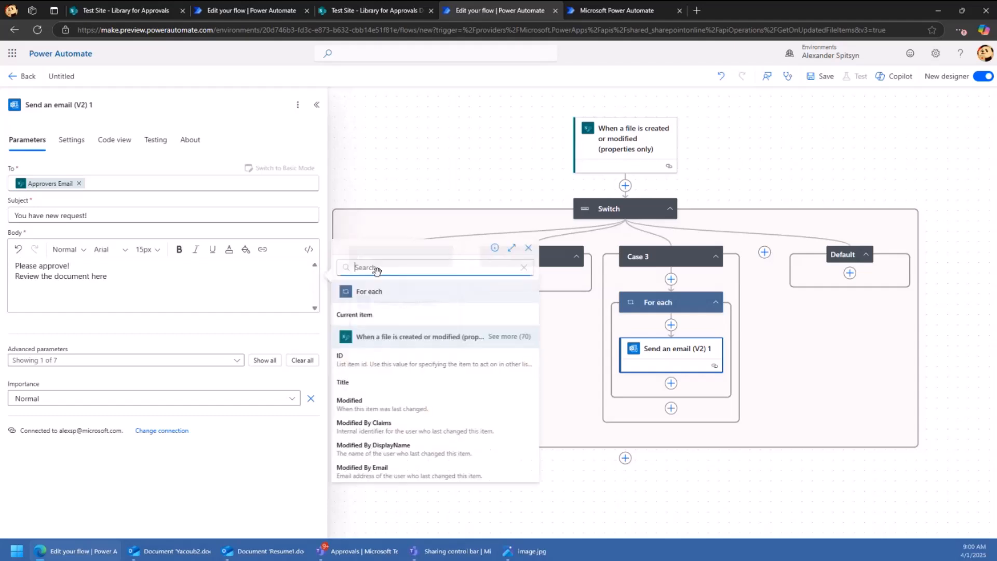
pyautogui.click(512, 336)
pyautogui.scroll(-10, 418, 358)
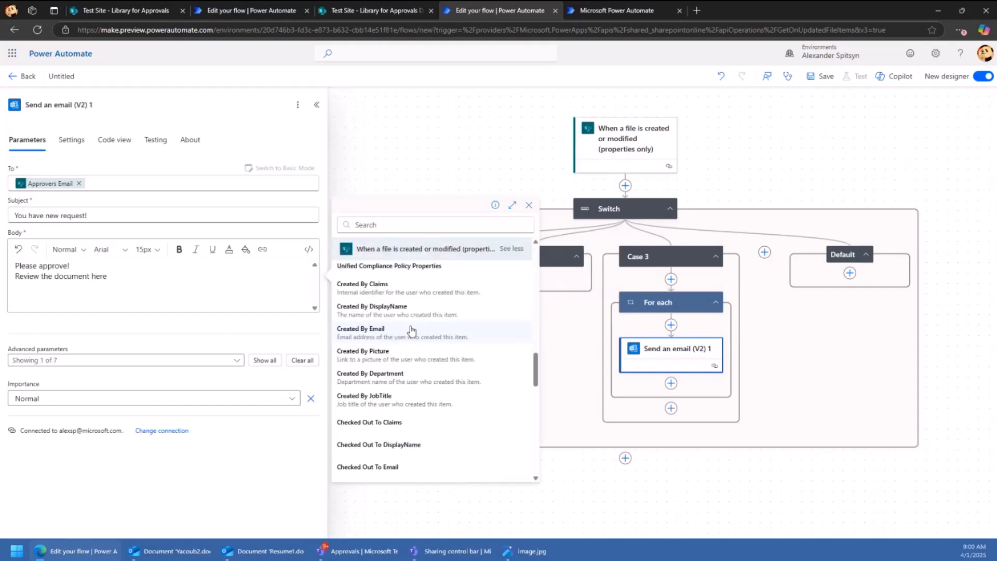
pyautogui.scroll(-8, 410, 330)
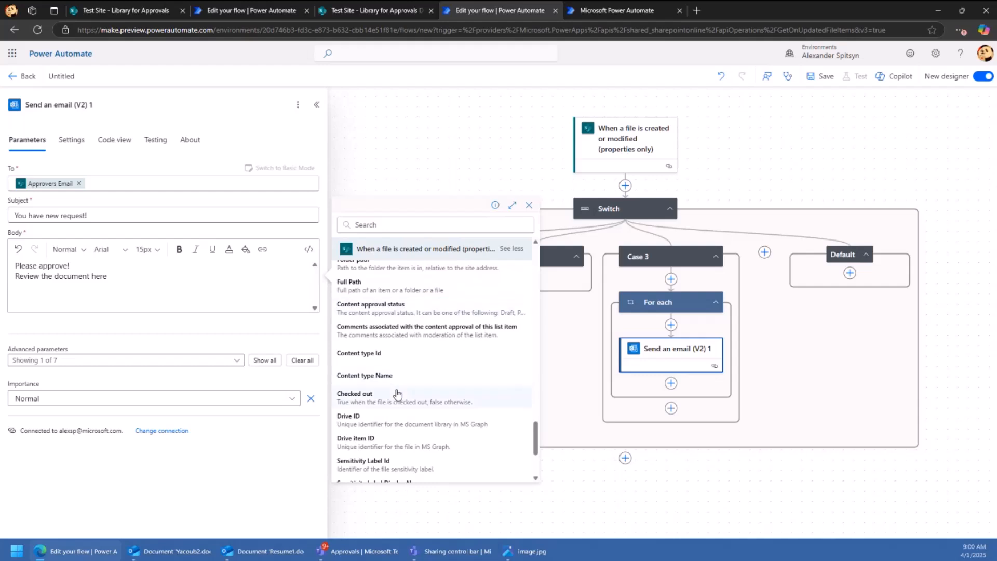
pyautogui.scroll(5, 398, 353)
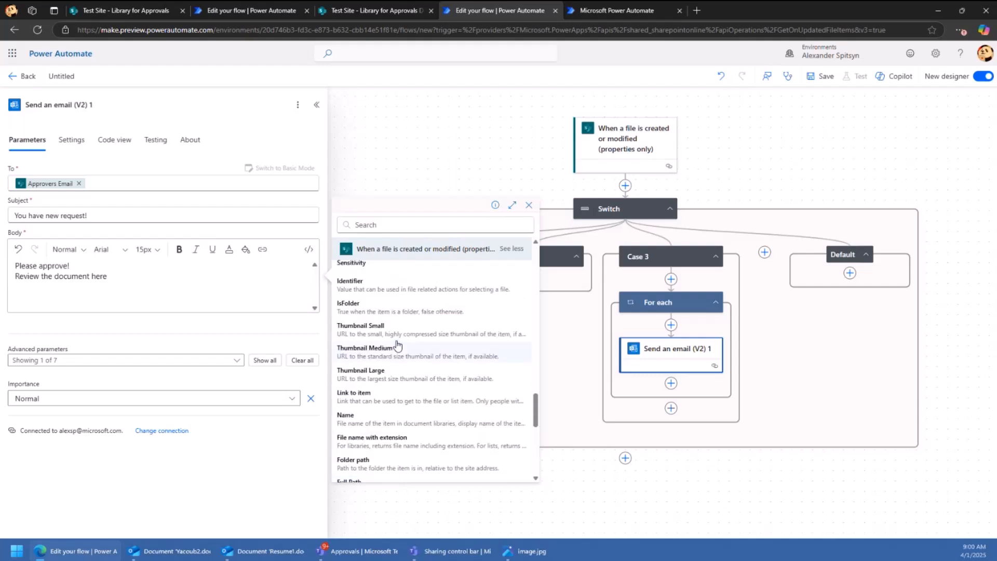
pyautogui.scroll(-8, 396, 348)
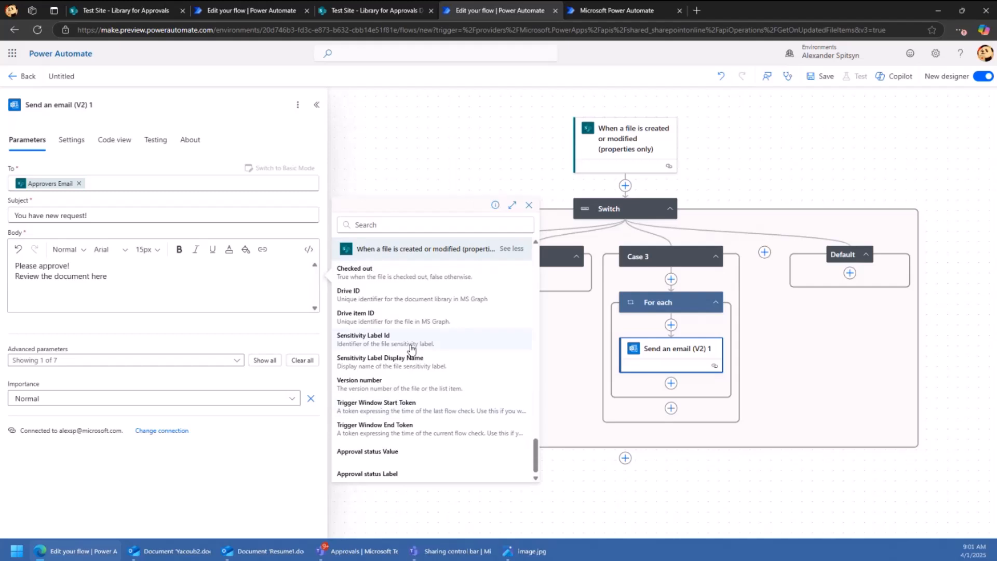
pyautogui.scroll(5, 412, 348)
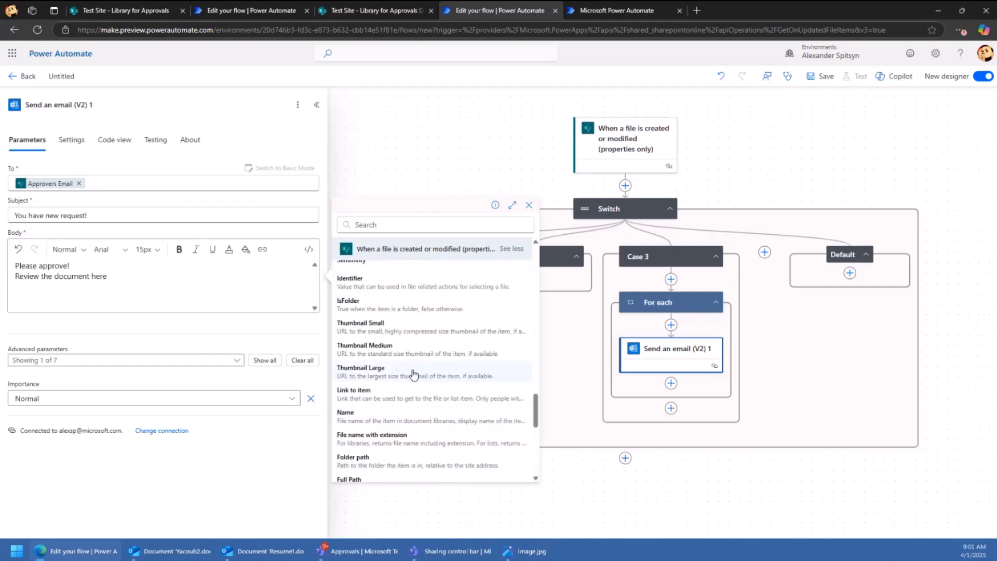
pyautogui.click(399, 394)
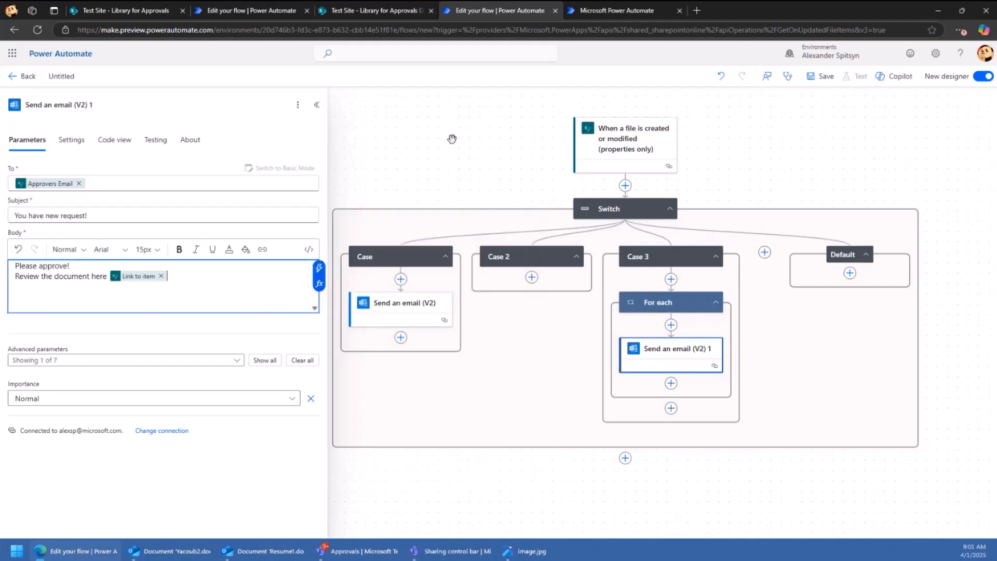
# - Try saving the flow with Ctrl+S and dismiss the browser's save-page dialog
pyautogui.click(762, 221)
pyautogui.hotkey('ctrl', 's')
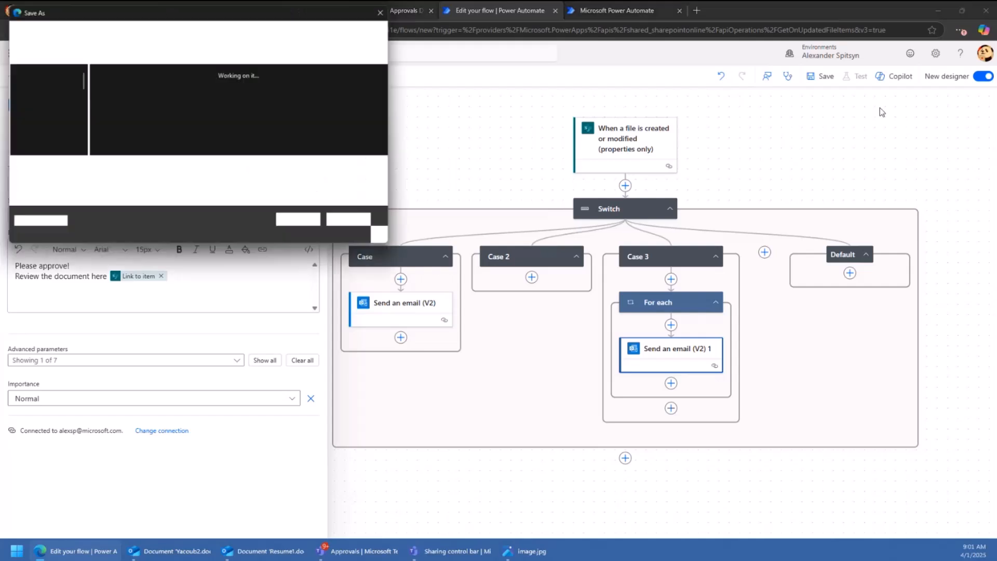
pyautogui.click(355, 226)
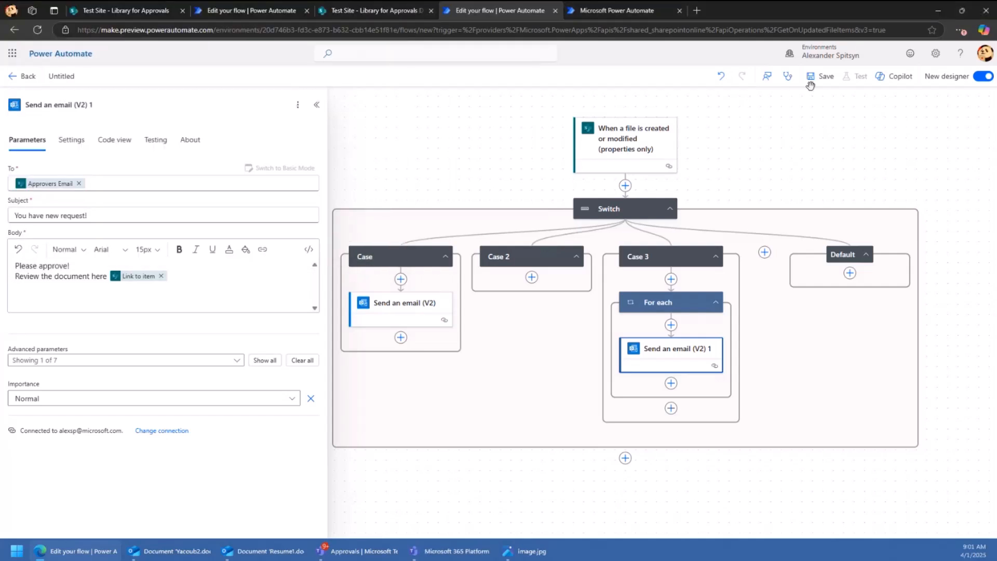
# - Save the flow, then open the 'Document Yacoub2.docx needs approval' email in Outlook
pyautogui.click(509, 140)
pyautogui.click(822, 76)
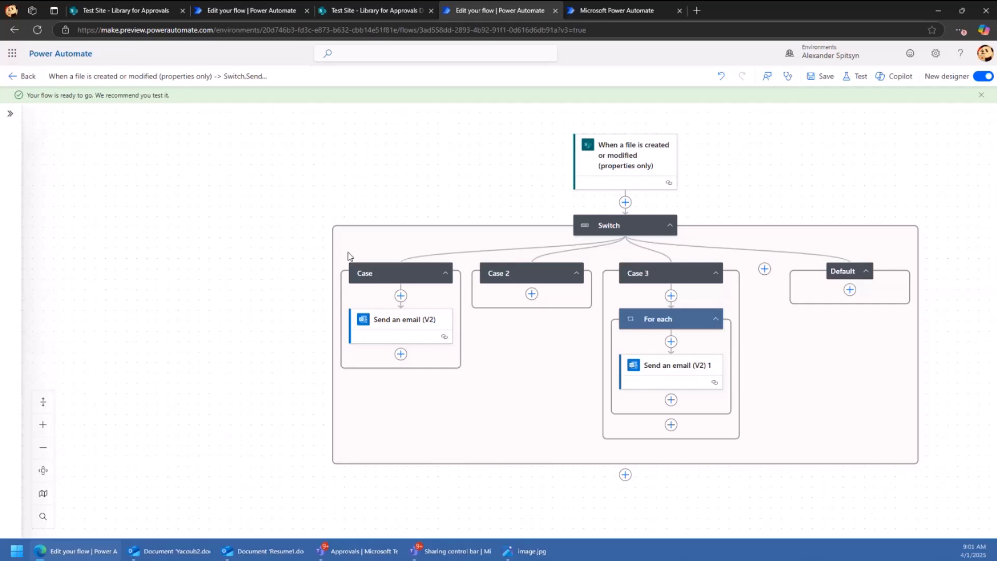
pyautogui.click(173, 554)
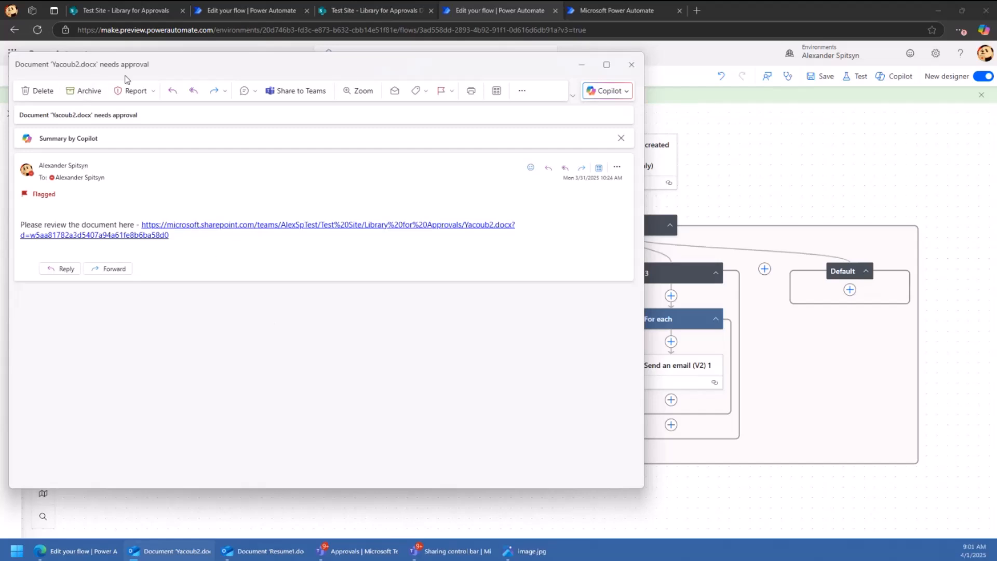
# - Check the Yacoub2.docx link and the Resume1.docx approved email, then return to the flow designer
pyautogui.click(198, 229)
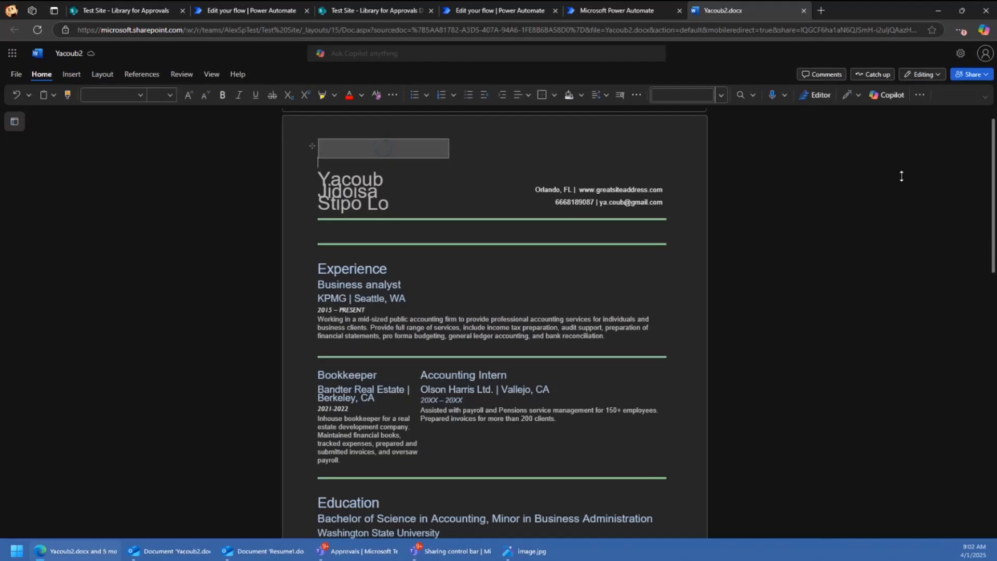
pyautogui.hotkey('ctrl', 'w')
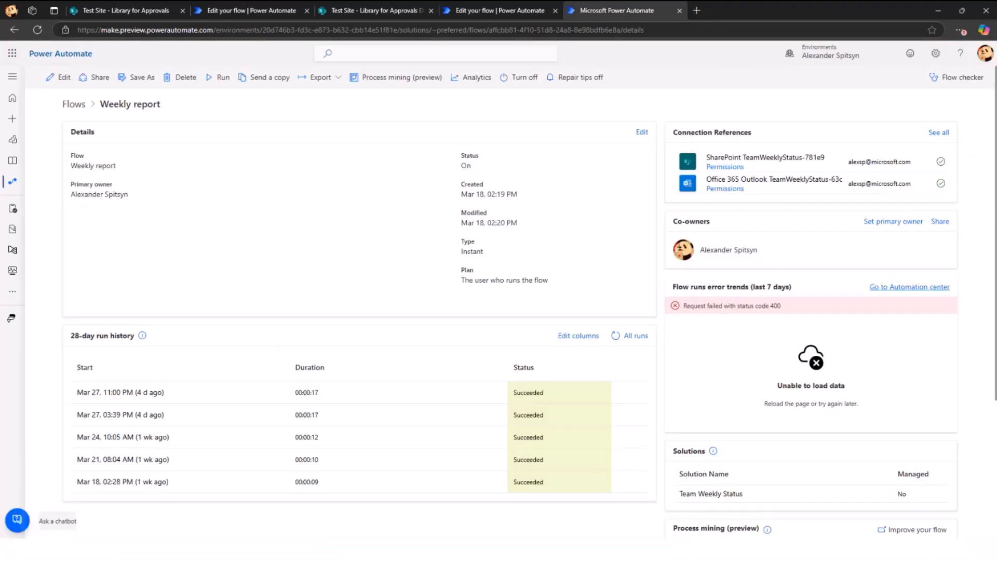
pyautogui.click(270, 552)
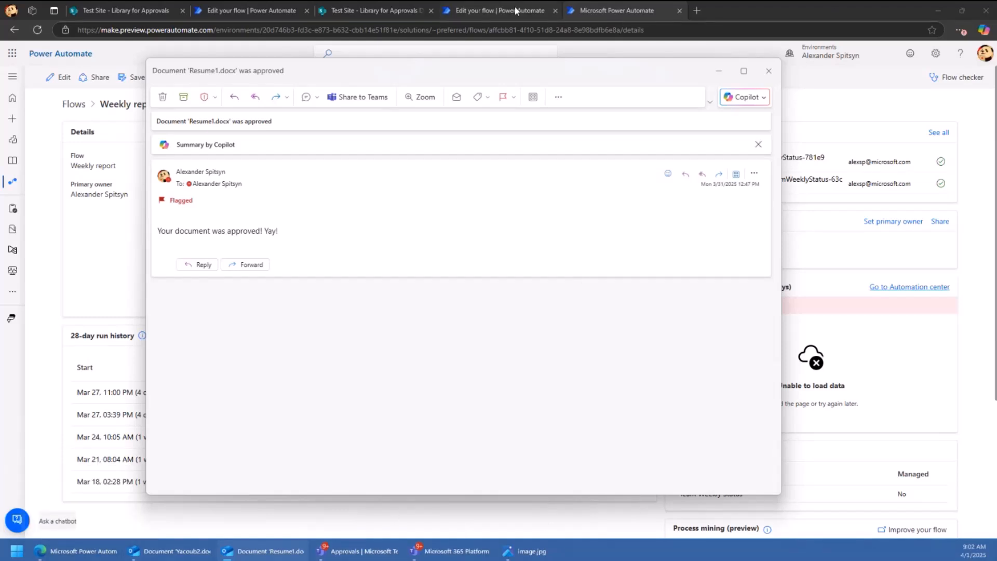
pyautogui.click(532, 10)
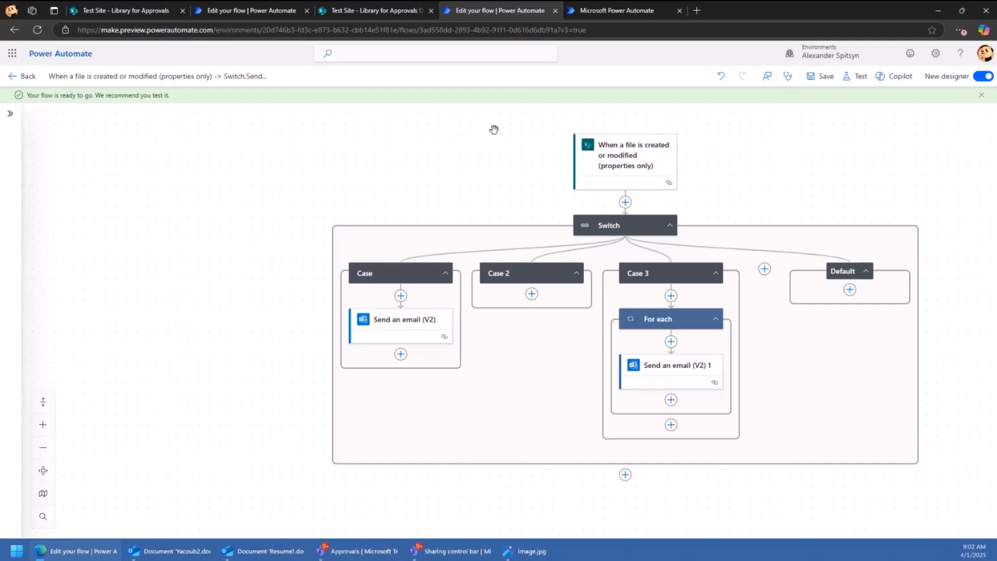
pyautogui.click(370, 11)
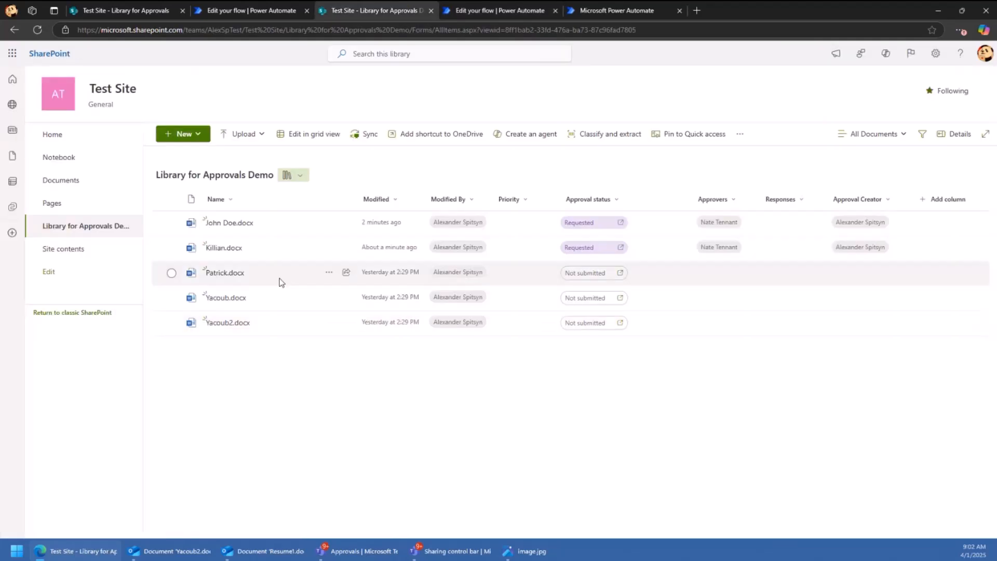
pyautogui.click(740, 133)
pyautogui.moveTo(707, 177)
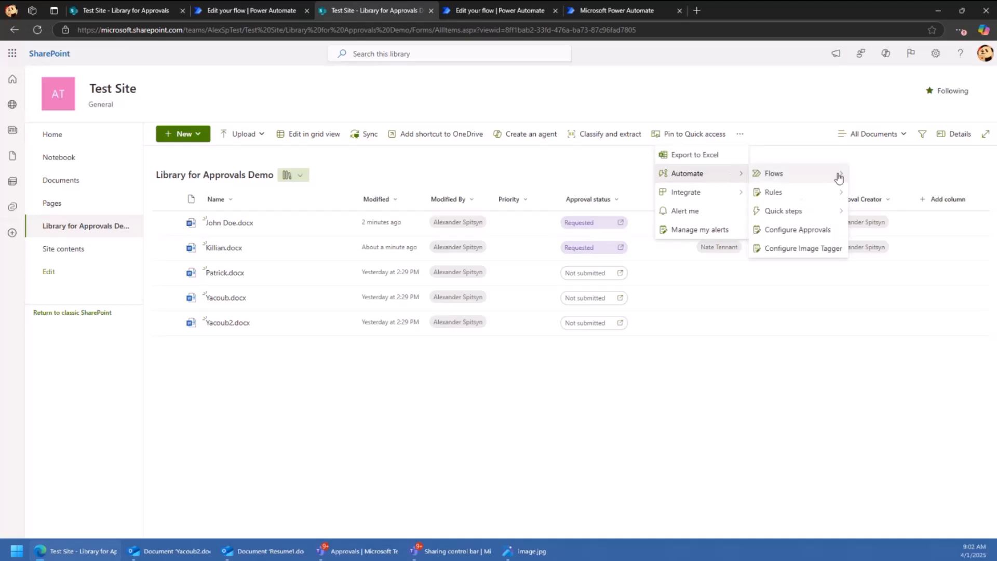
pyautogui.moveTo(835, 193)
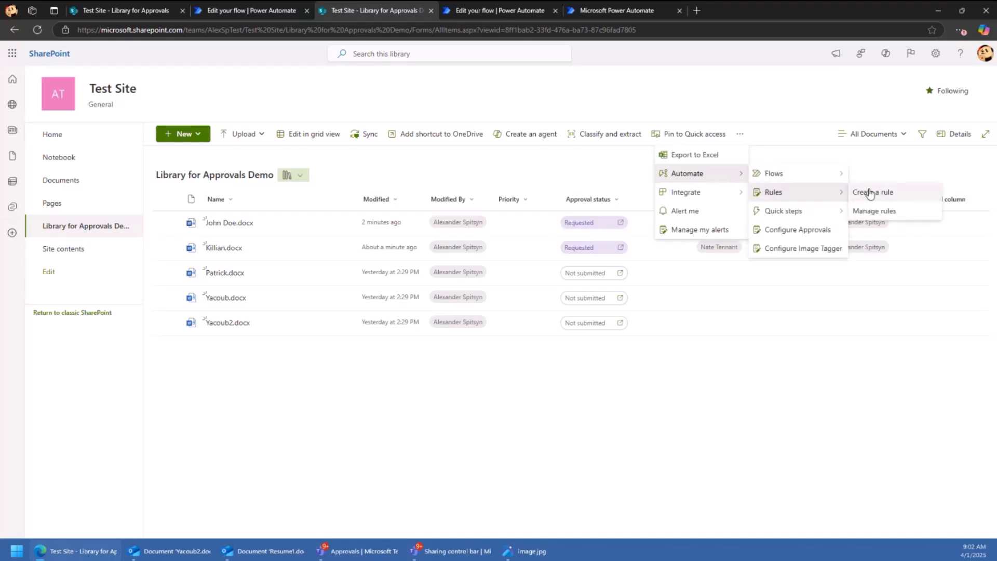
pyautogui.click(869, 193)
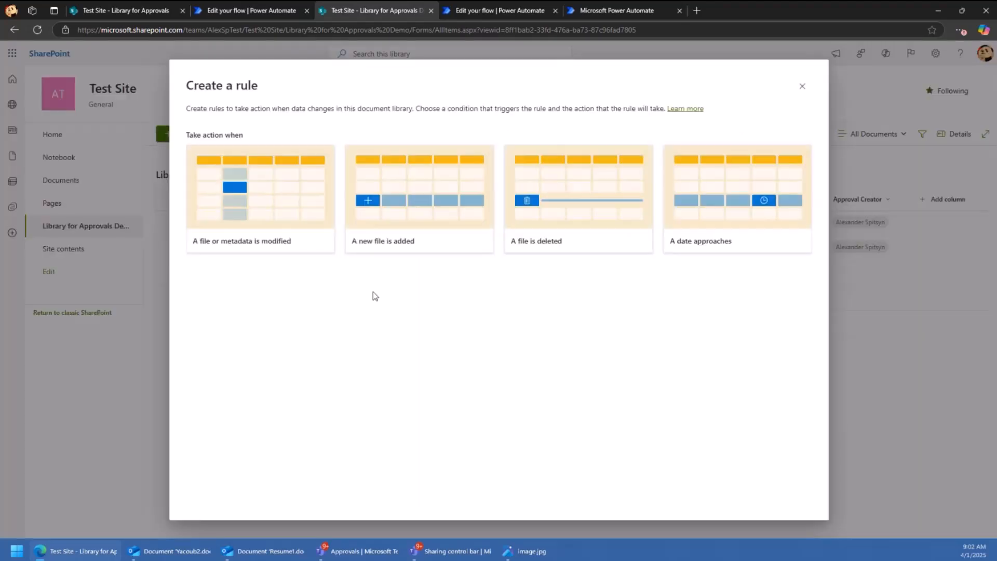
pyautogui.click(237, 216)
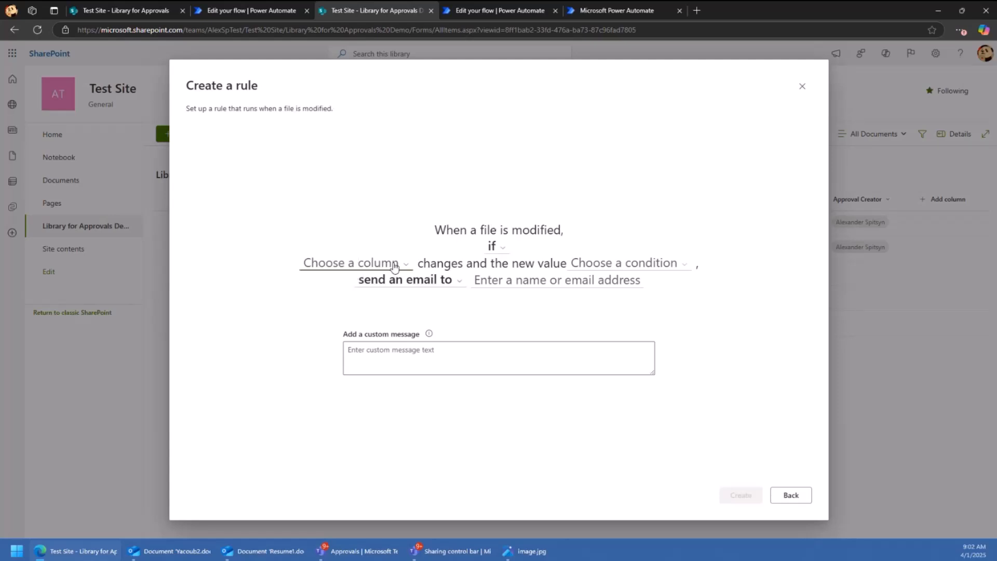
pyautogui.click(802, 86)
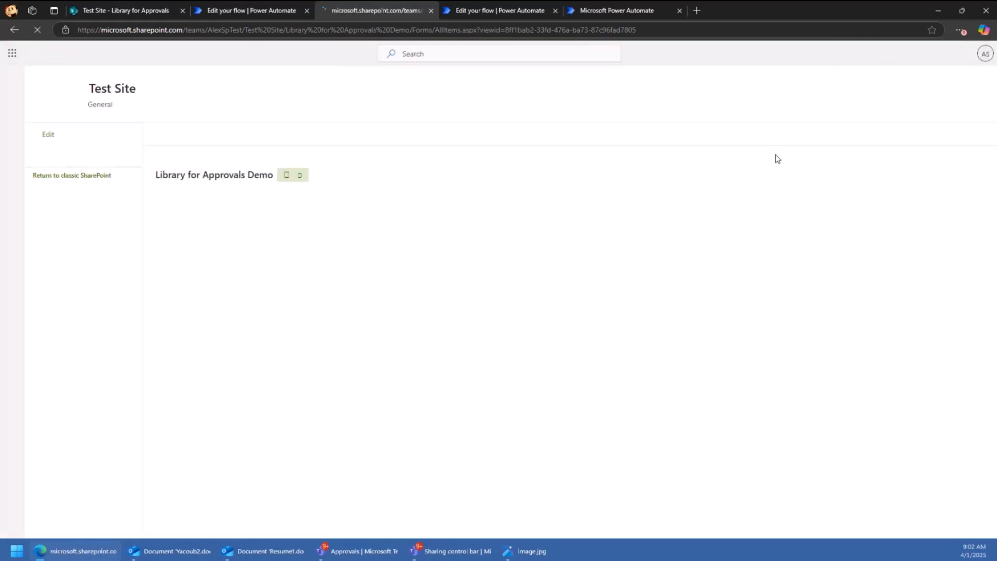
pyautogui.click(810, 134)
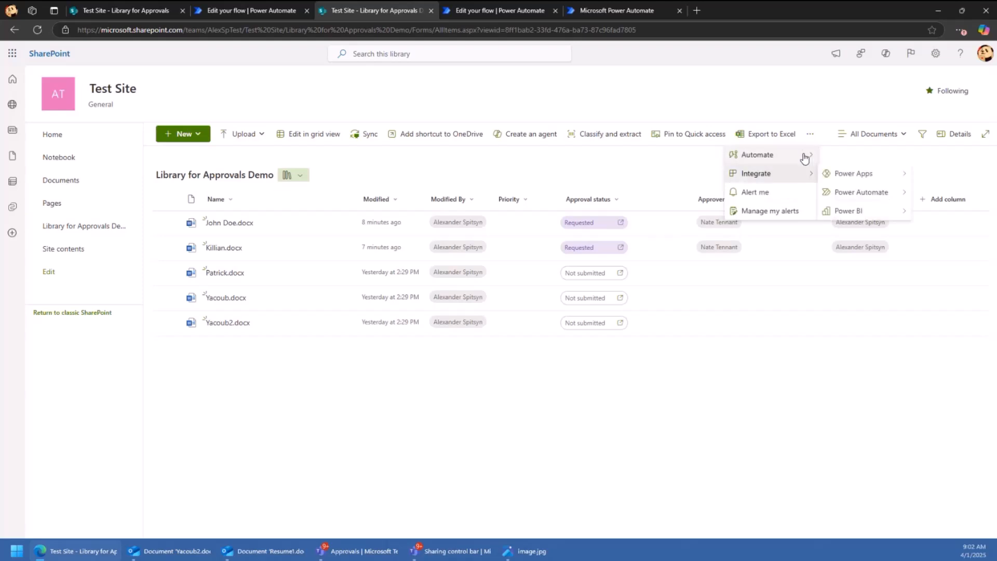
pyautogui.moveTo(808, 155)
pyautogui.moveTo(862, 178)
pyautogui.click(761, 174)
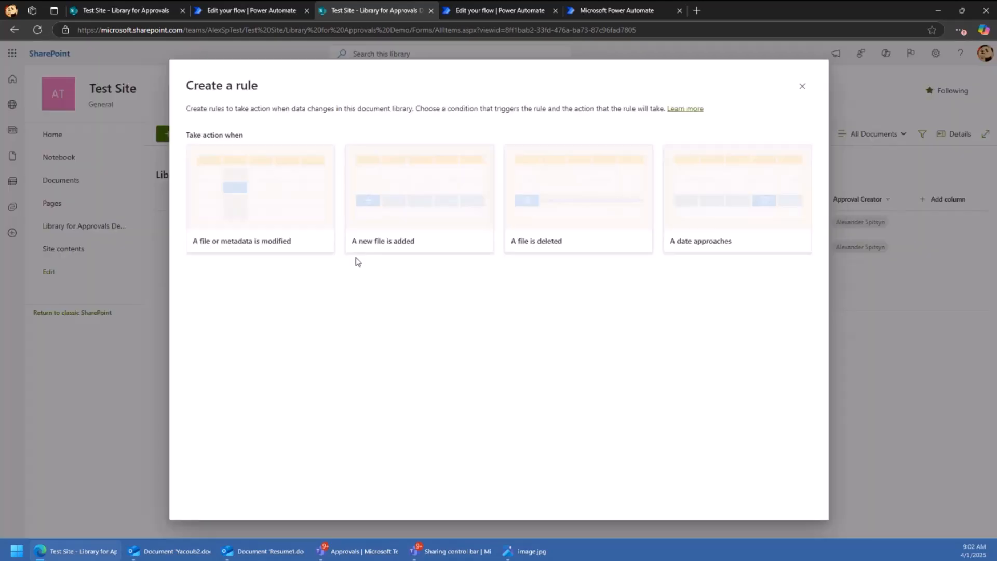
pyautogui.click(220, 188)
pyautogui.click(391, 277)
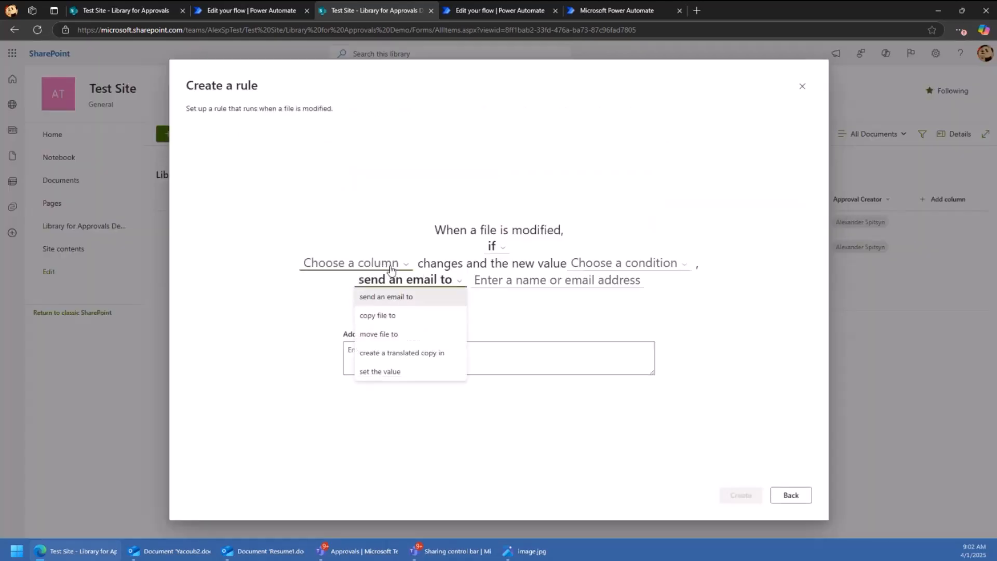
pyautogui.click(391, 277)
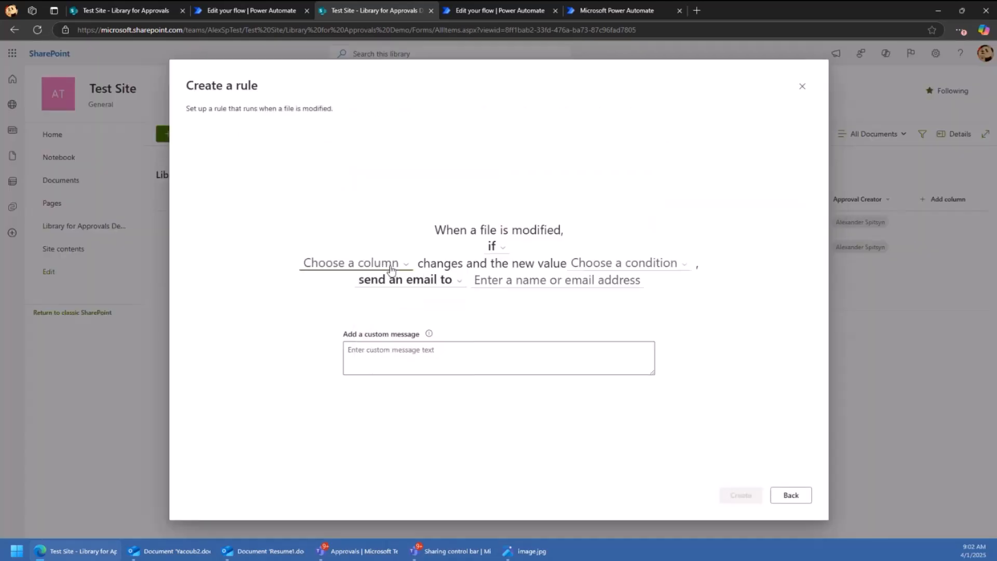
pyautogui.click(494, 247)
pyautogui.click(488, 263)
pyautogui.click(490, 254)
pyautogui.click(494, 290)
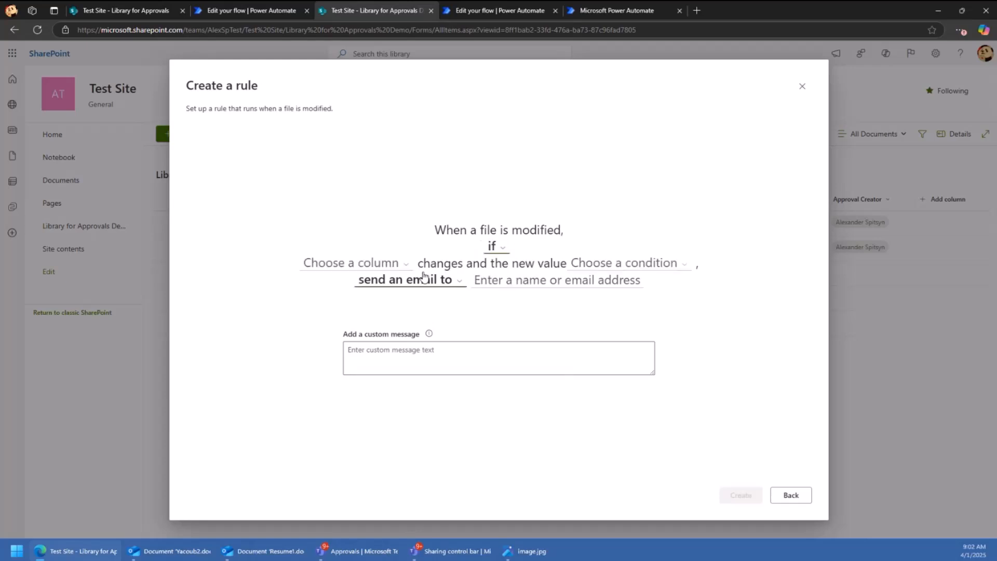
pyautogui.click(803, 88)
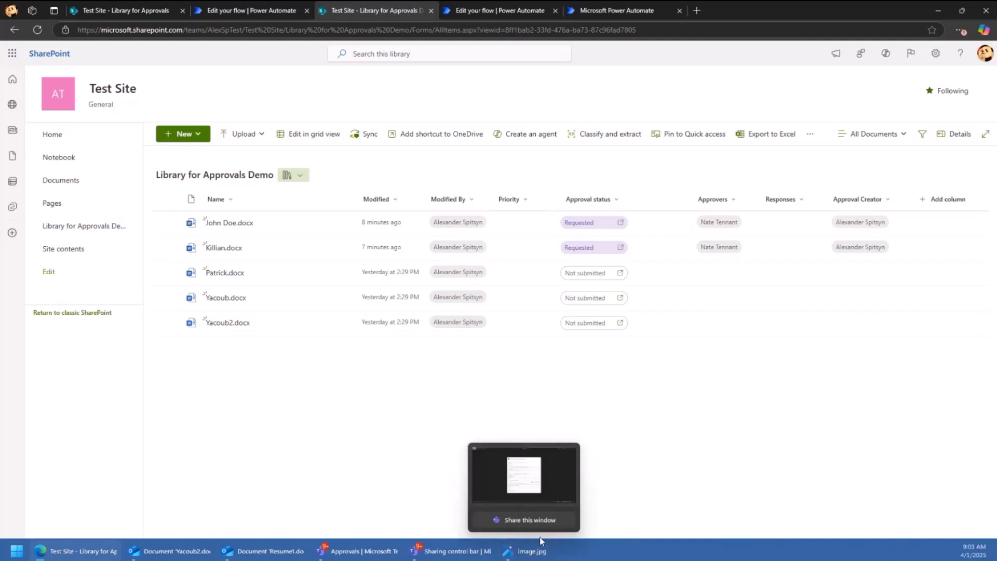
# - Review the approval-request screenshot, then return to SharePoint and open the library's Automate options
pyautogui.click(533, 553)
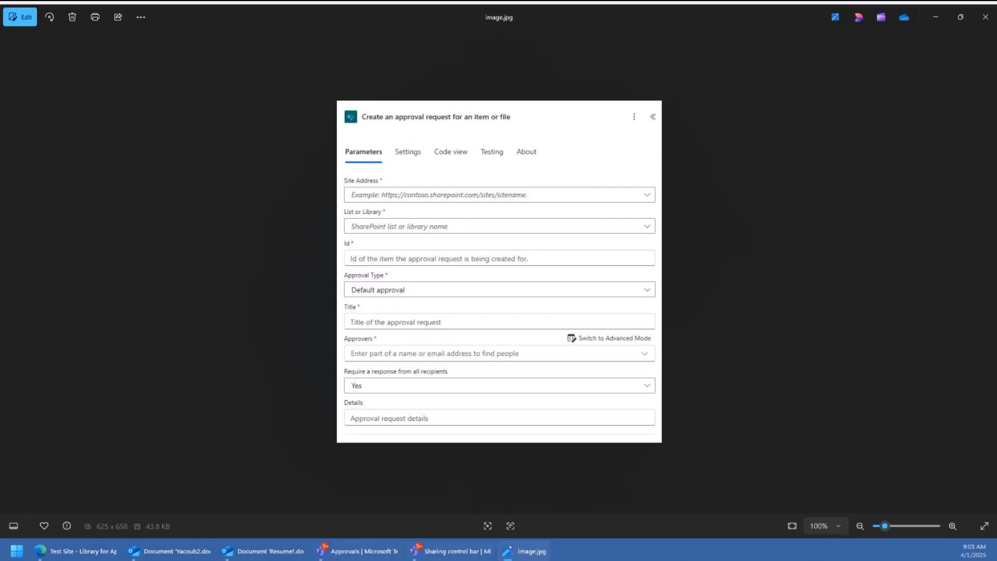
pyautogui.click(112, 552)
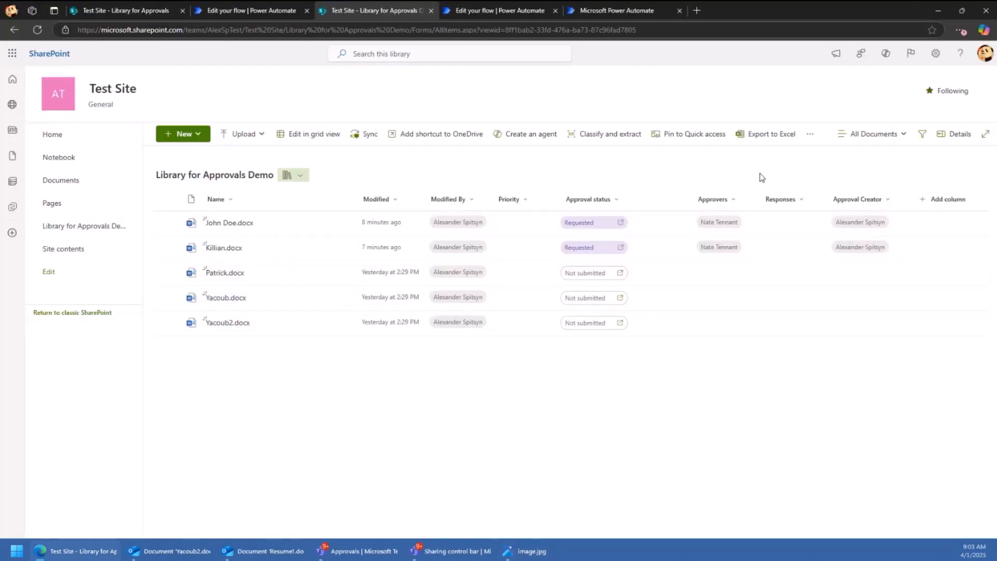
pyautogui.click(810, 134)
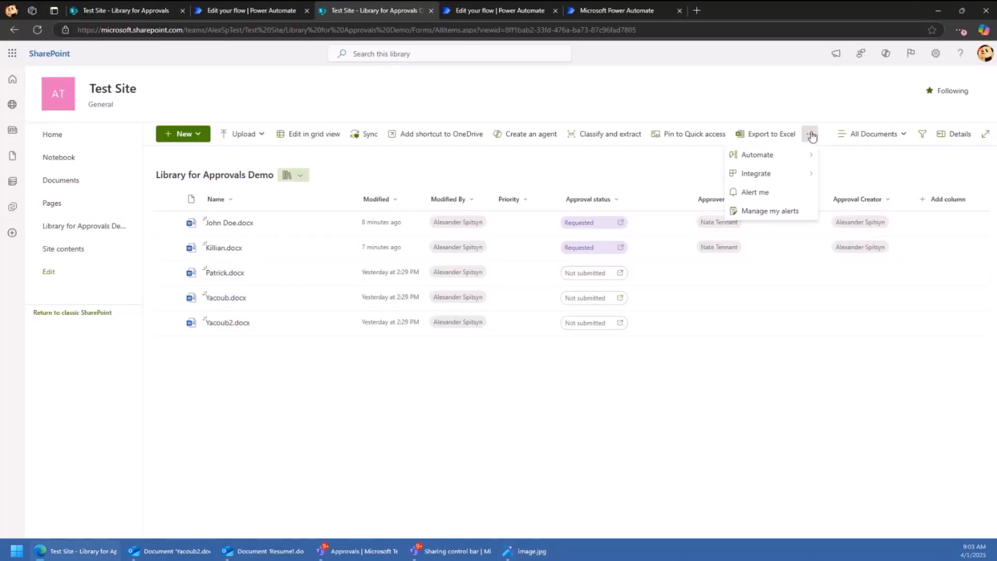
pyautogui.moveTo(743, 155)
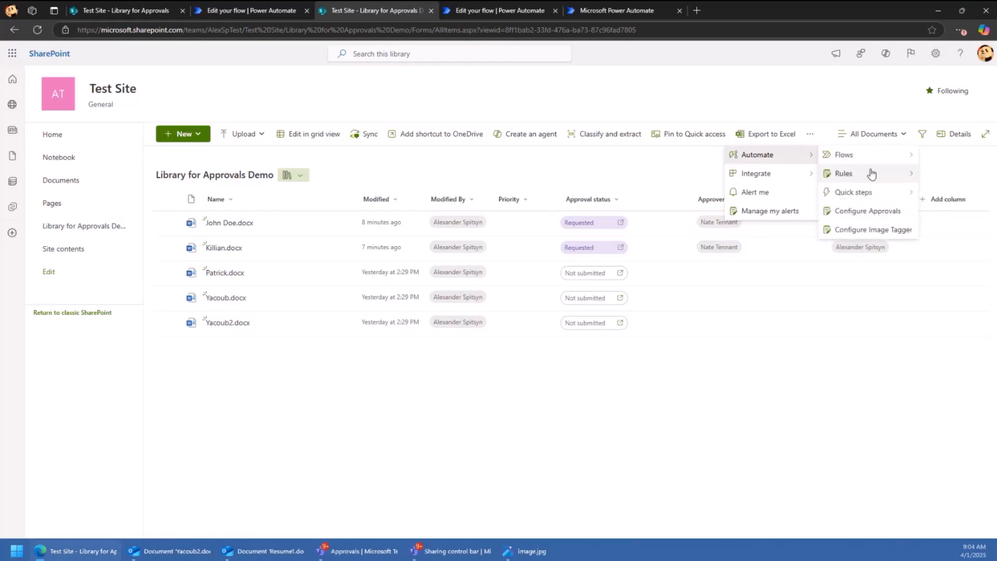
pyautogui.moveTo(877, 193)
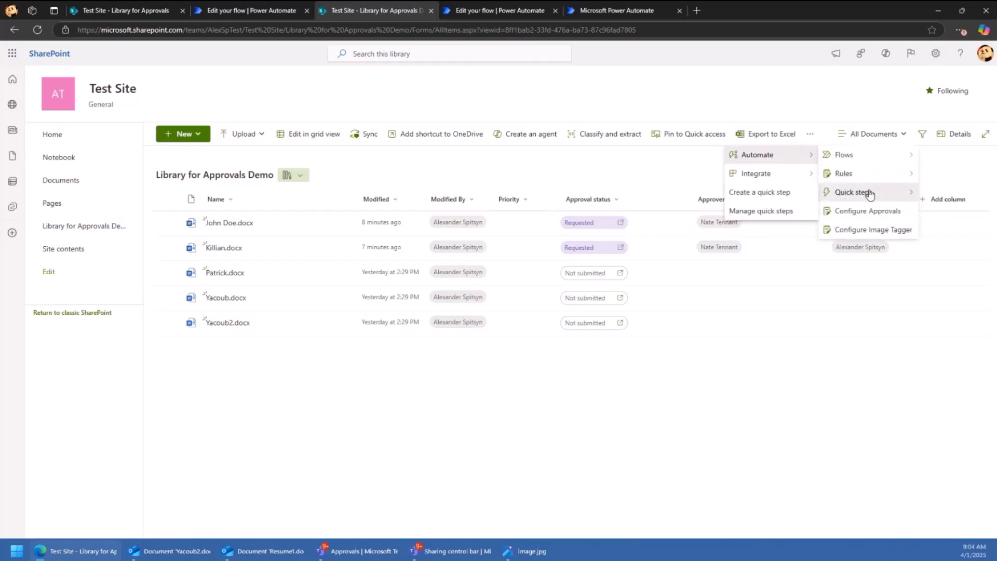
# - Create a send-for-review approval quick step that immediately sends requests to the chosen colleague
pyautogui.click(768, 194)
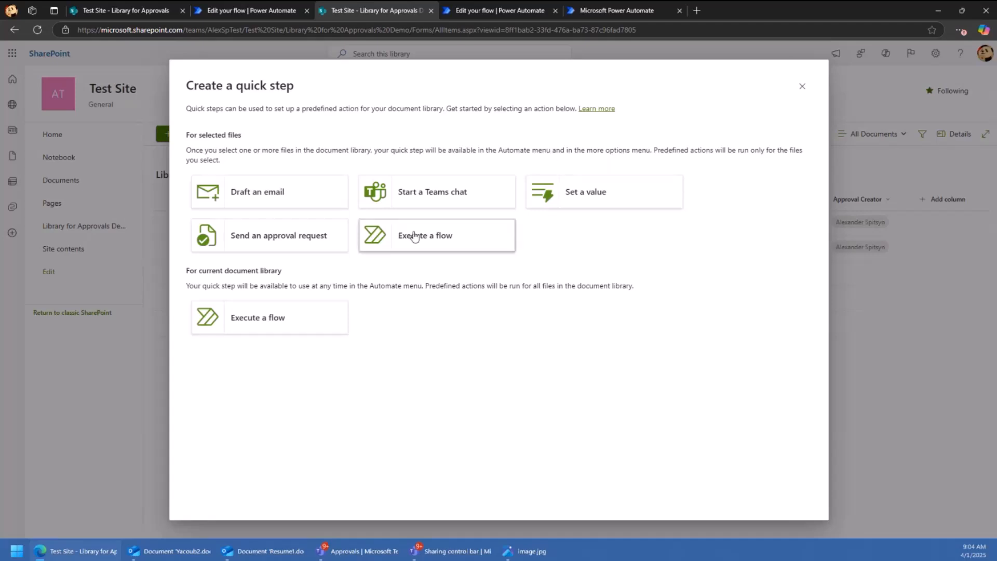
pyautogui.click(300, 248)
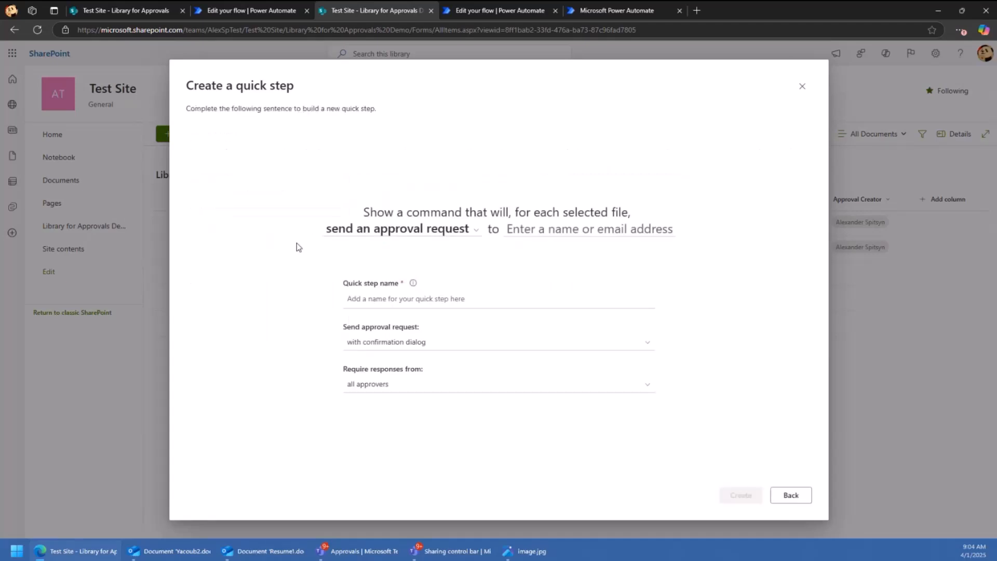
pyautogui.click(522, 229)
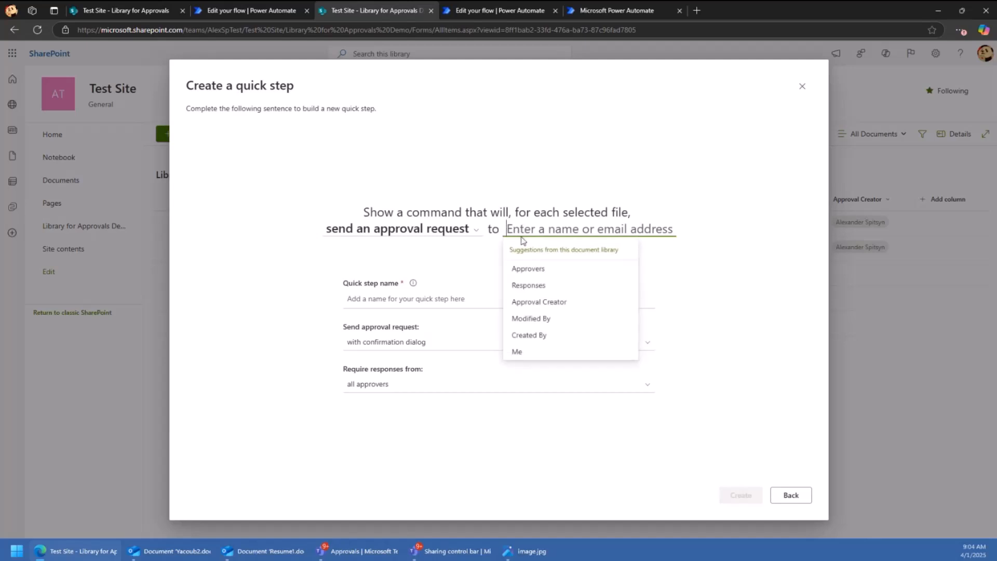
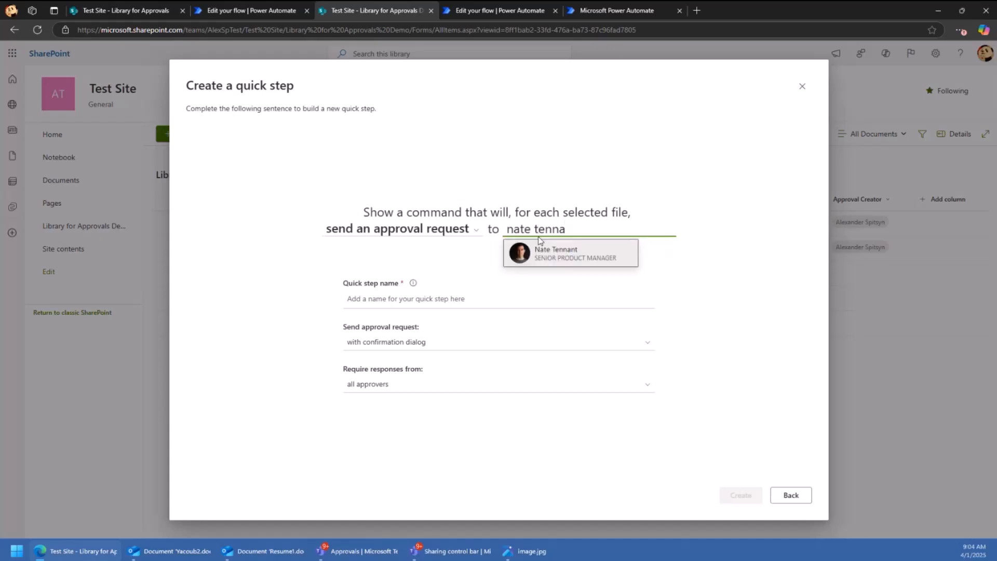
pyautogui.click(576, 255)
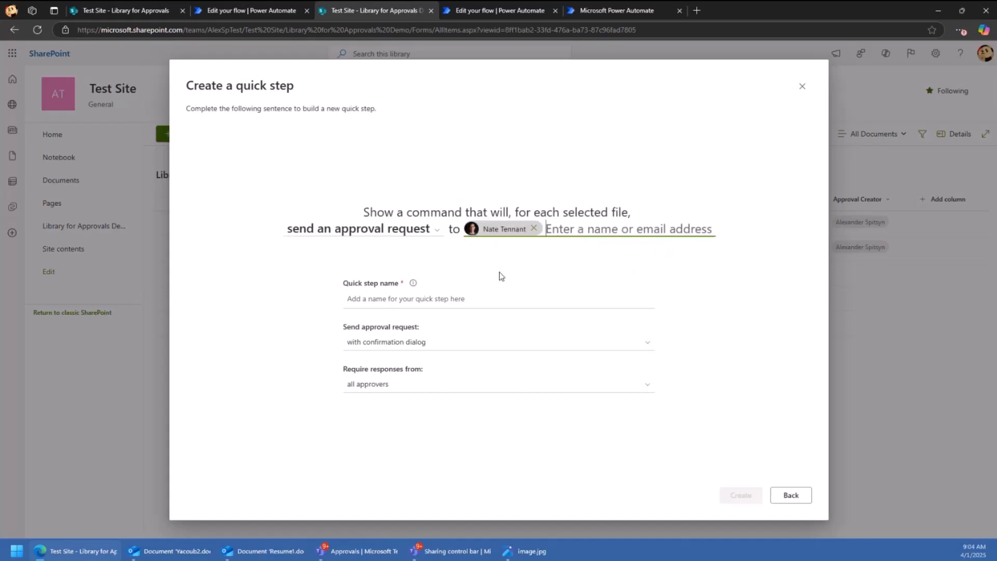
pyautogui.click(445, 298)
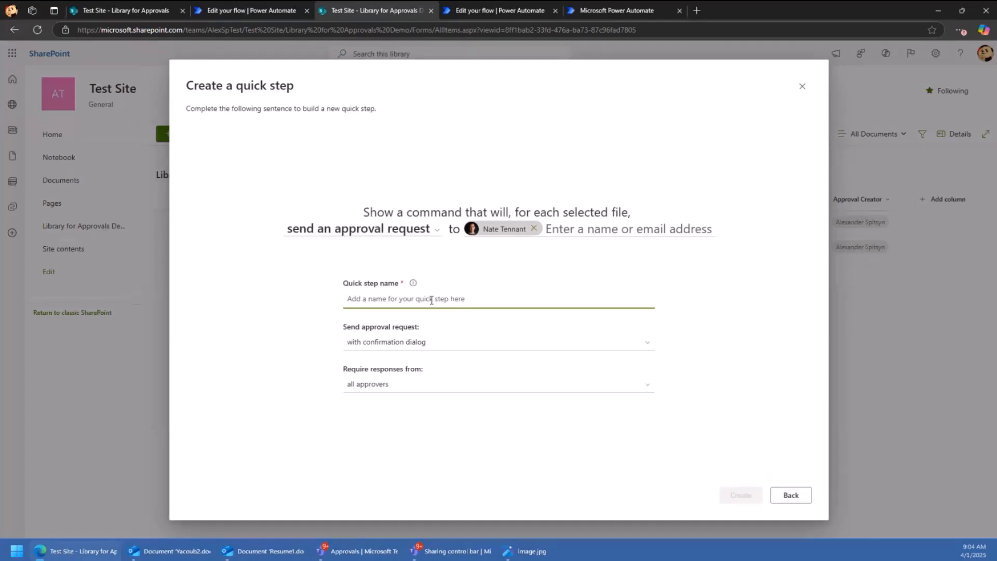
pyautogui.write('Send to Nate for')
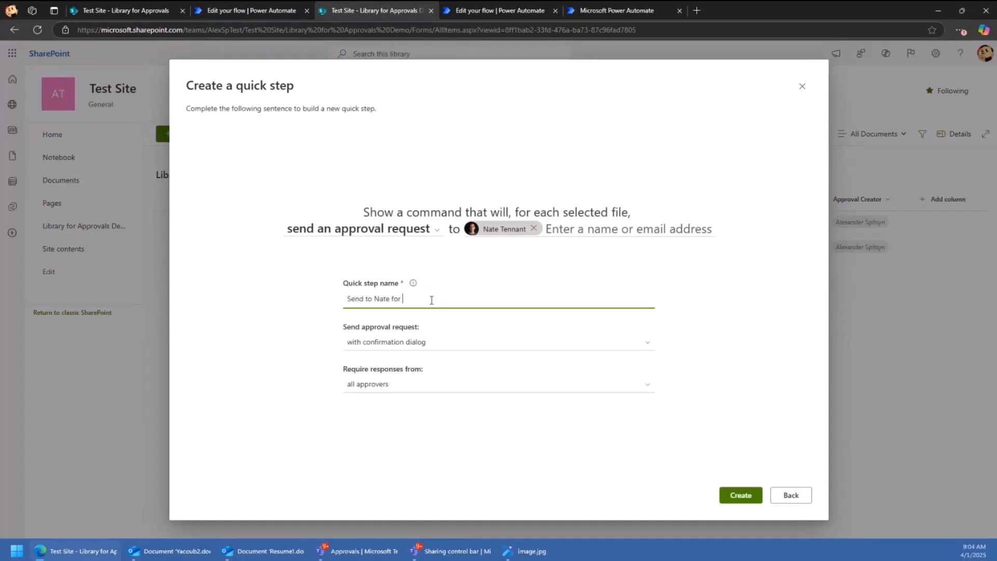
pyautogui.write(' review')
pyautogui.click(419, 342)
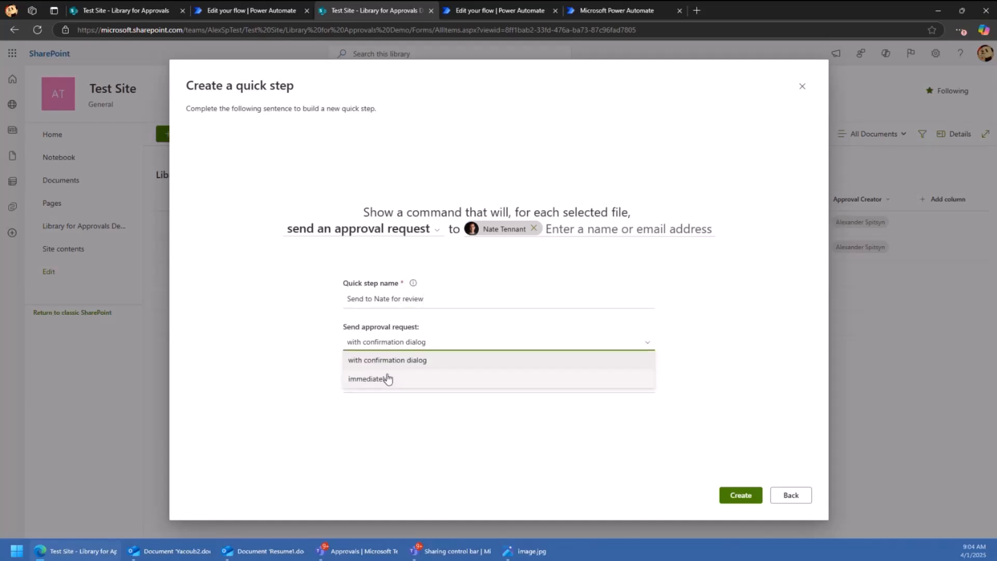
pyautogui.click(388, 379)
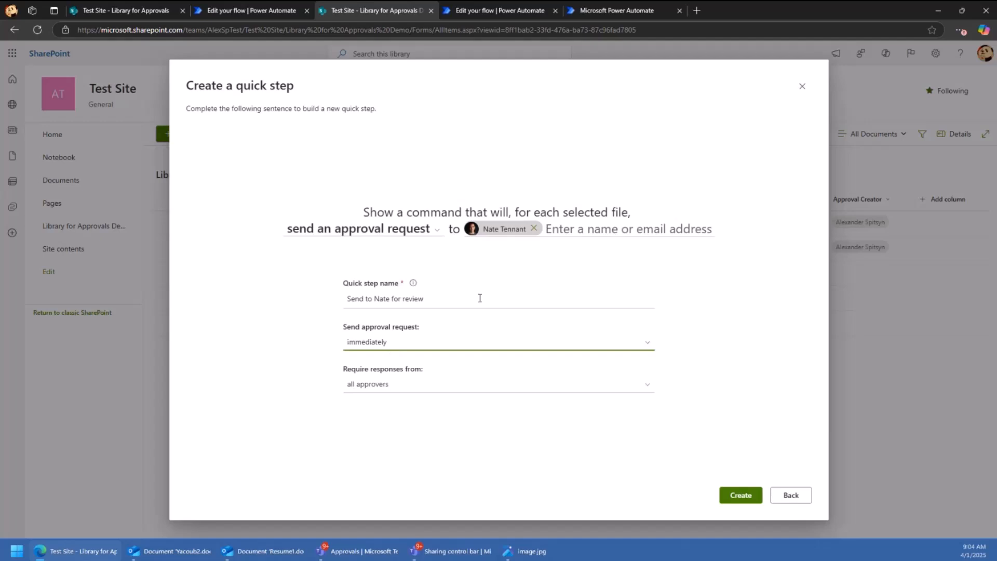
pyautogui.click(740, 494)
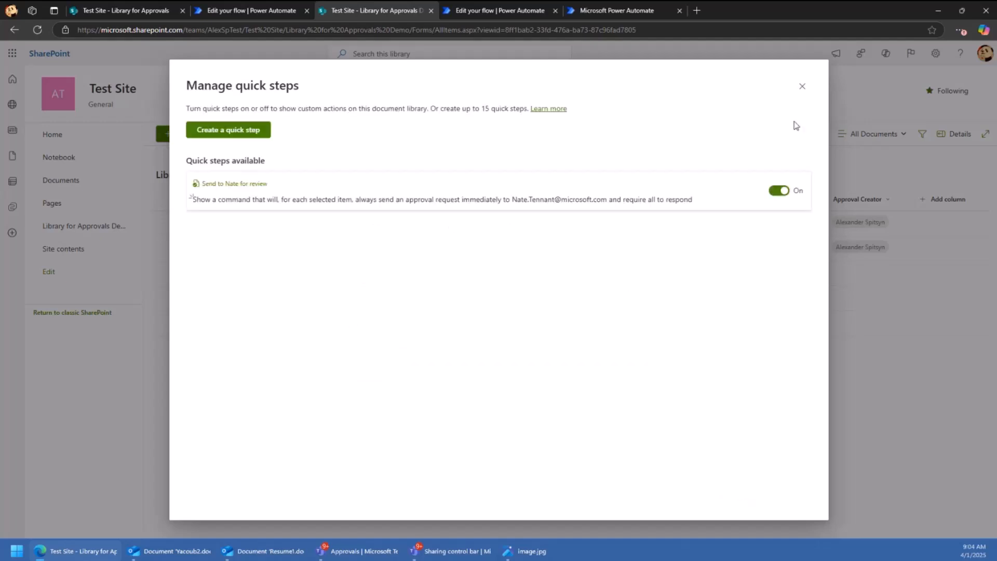
# - Close the quick steps overview and look through the actions available for Patrick.docx
pyautogui.click(802, 86)
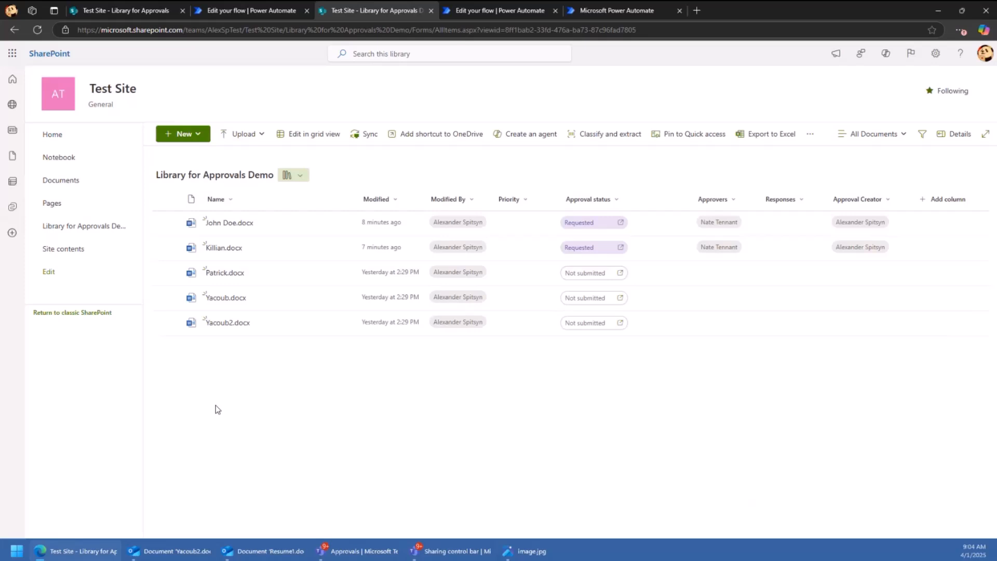
pyautogui.click(173, 278)
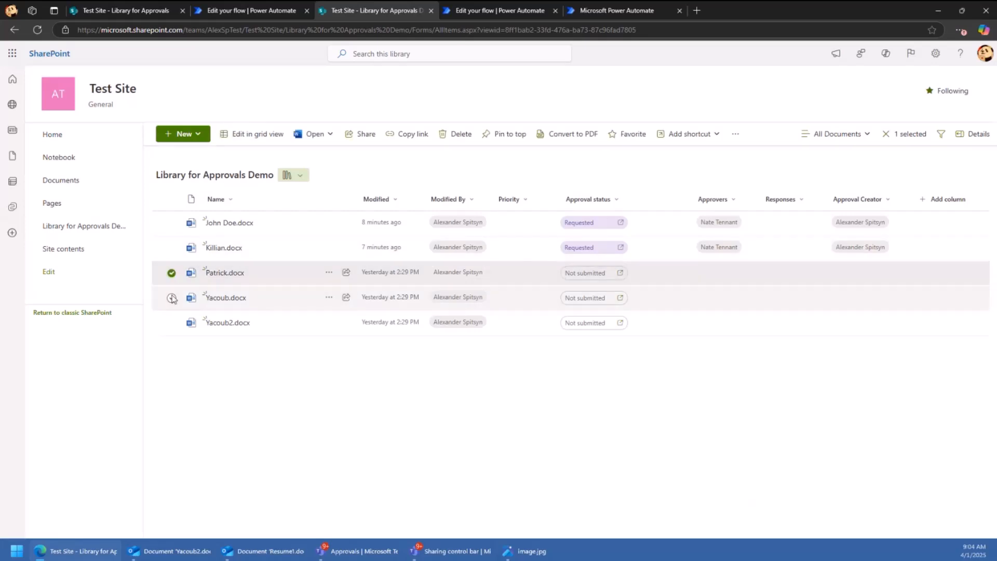
pyautogui.click(735, 134)
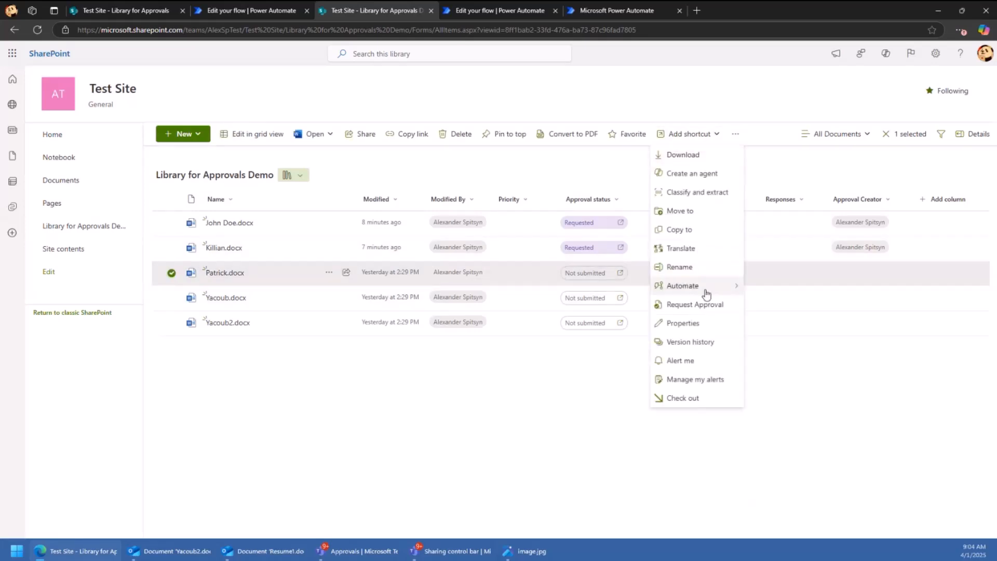
pyautogui.moveTo(700, 286)
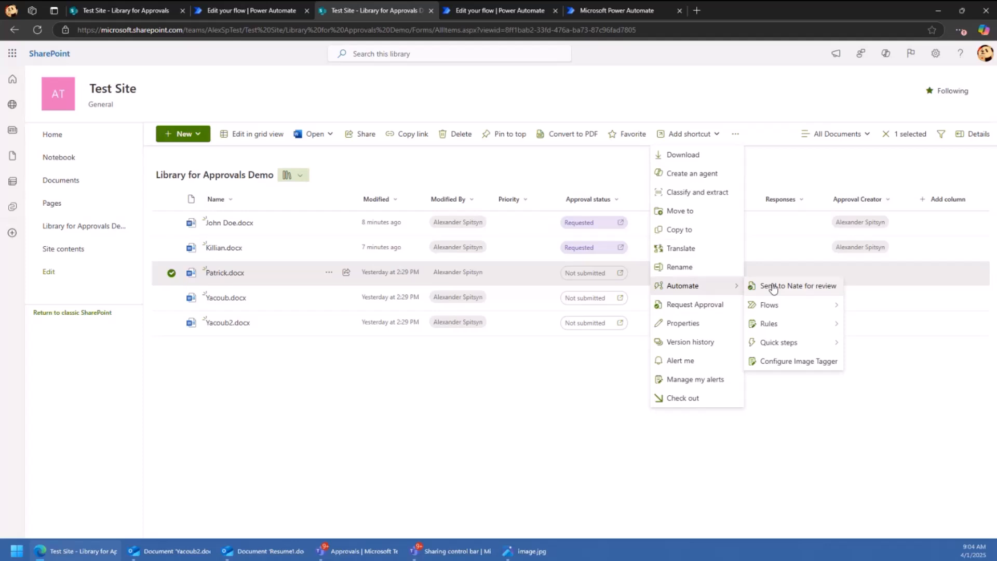
pyautogui.rightClick(244, 273)
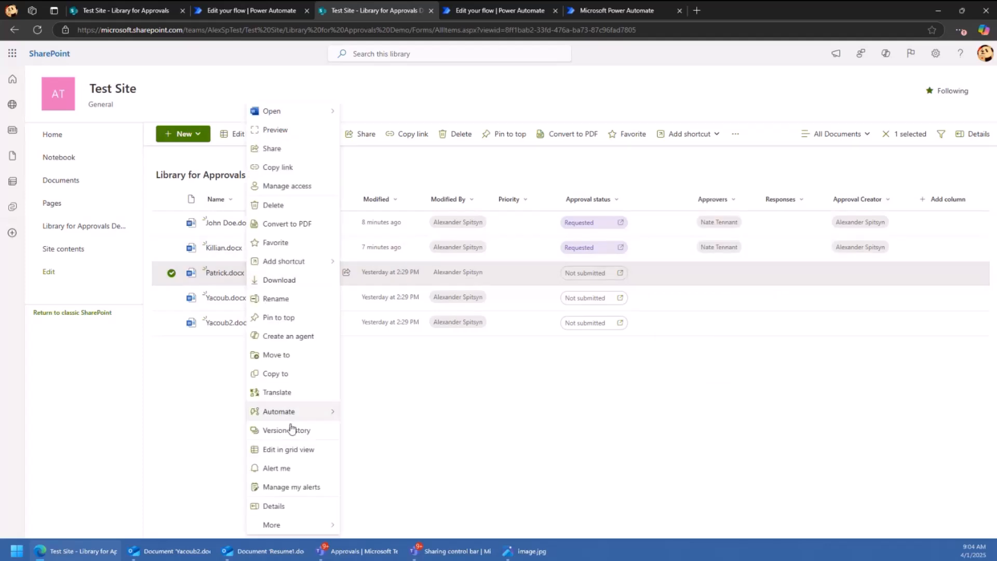
pyautogui.click(166, 279)
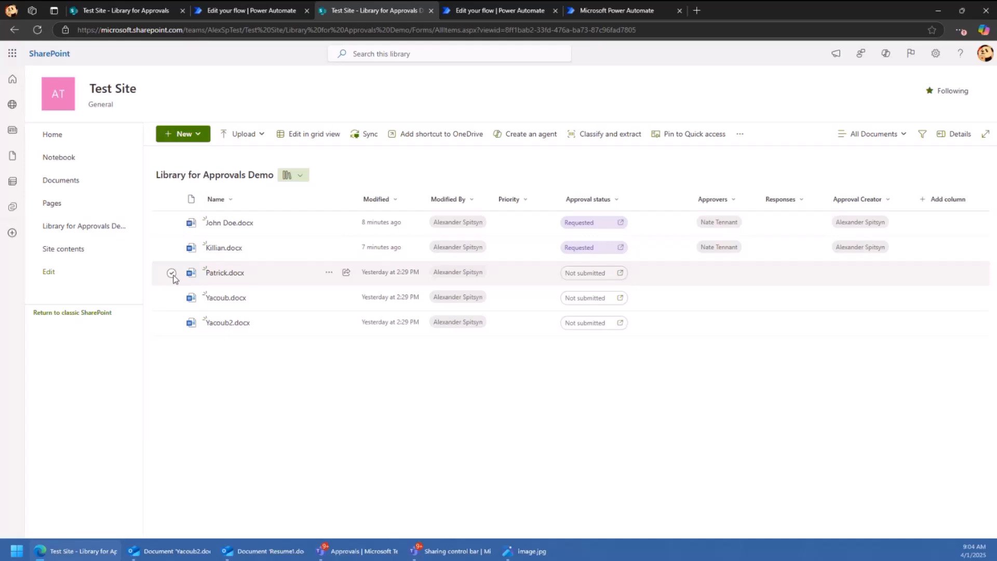
# - Run the send-for-review quick step on the three Not submitted files, then clear the selection
pyautogui.click(172, 274)
pyautogui.click(172, 299)
pyautogui.click(172, 323)
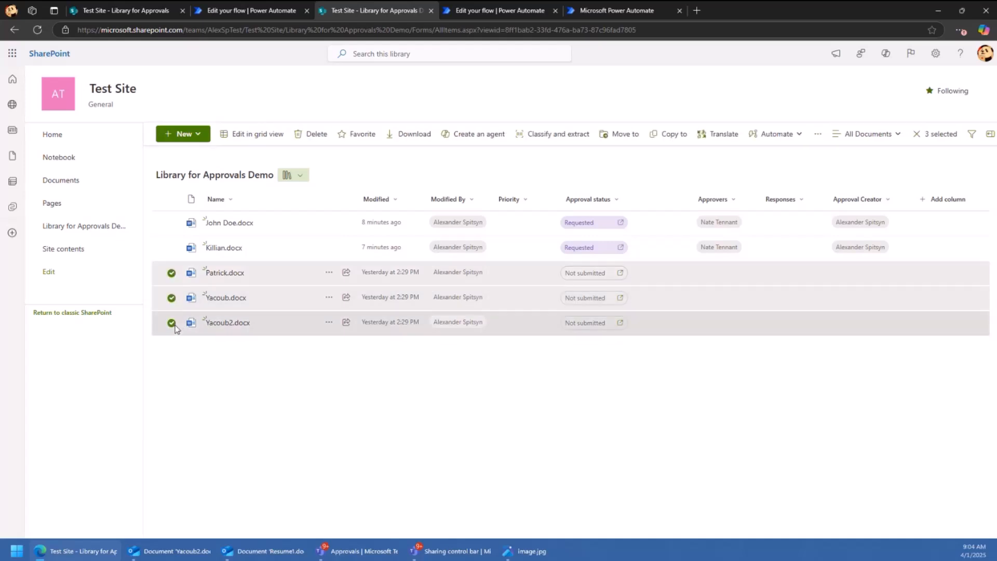
pyautogui.rightClick(222, 297)
pyautogui.moveTo(279, 440)
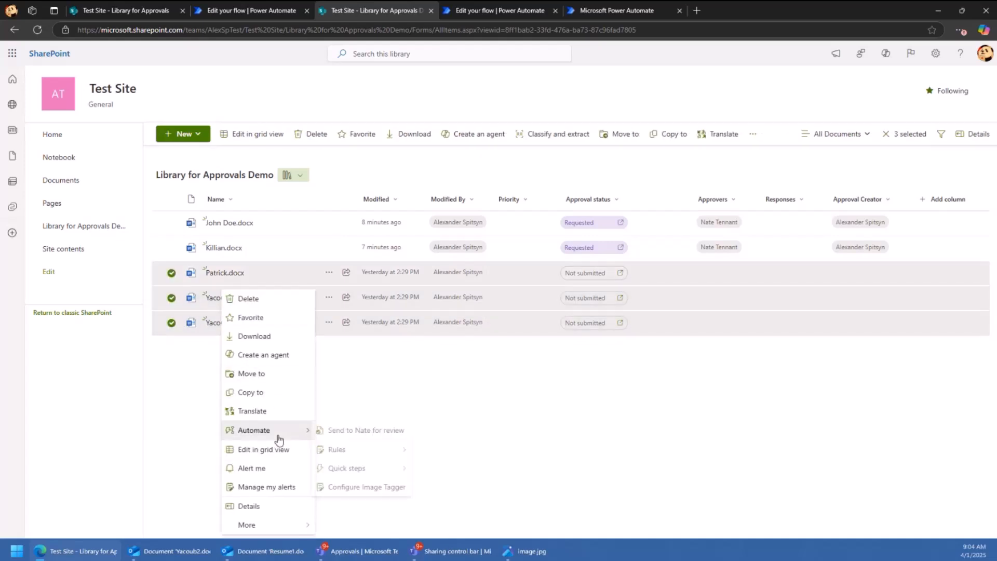
pyautogui.click(328, 430)
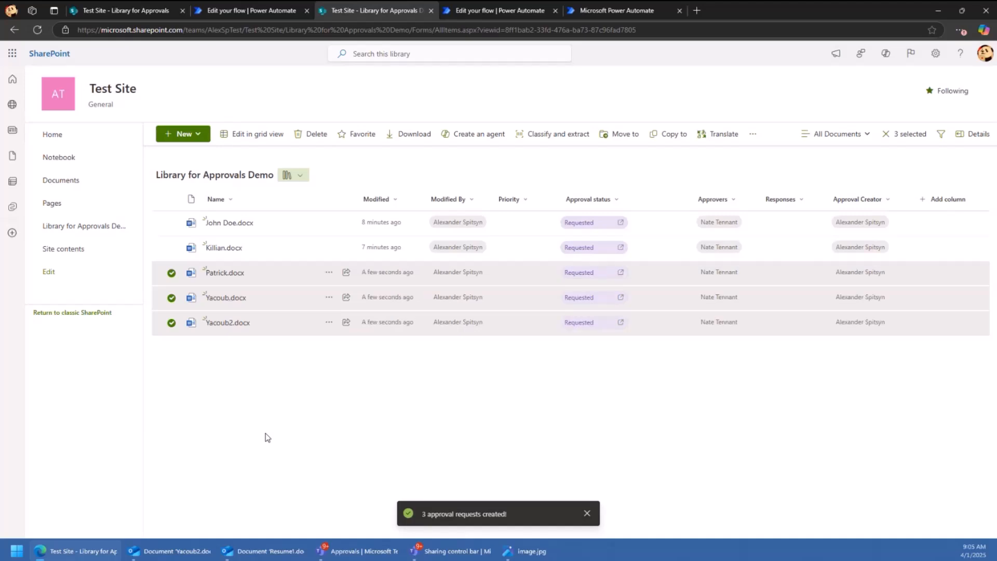
pyautogui.click(264, 391)
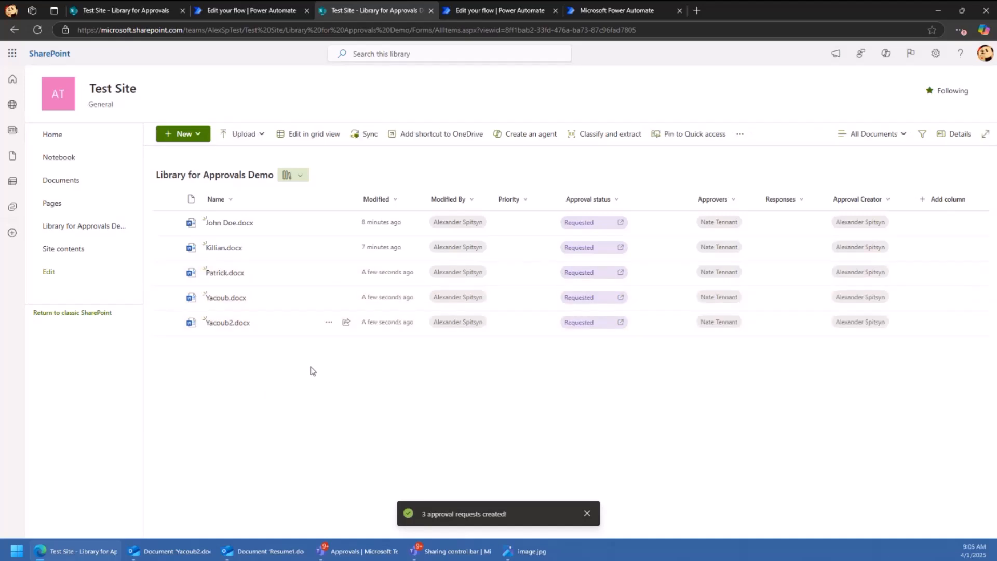
# - Open quick step creation, cancel it, and inspect a selected file's extra commands
pyautogui.click(739, 135)
pyautogui.moveTo(734, 180)
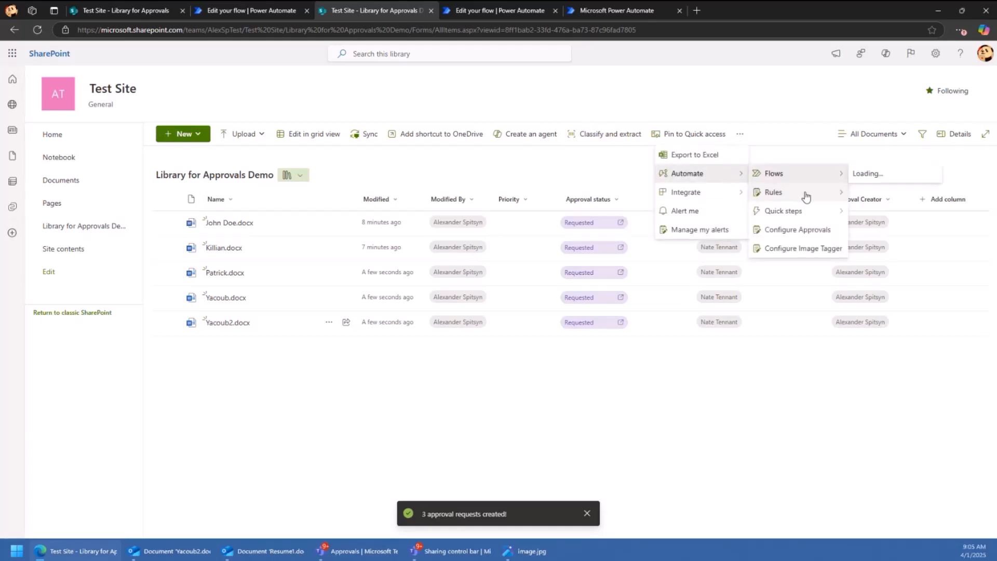
pyautogui.moveTo(819, 214)
pyautogui.click(876, 212)
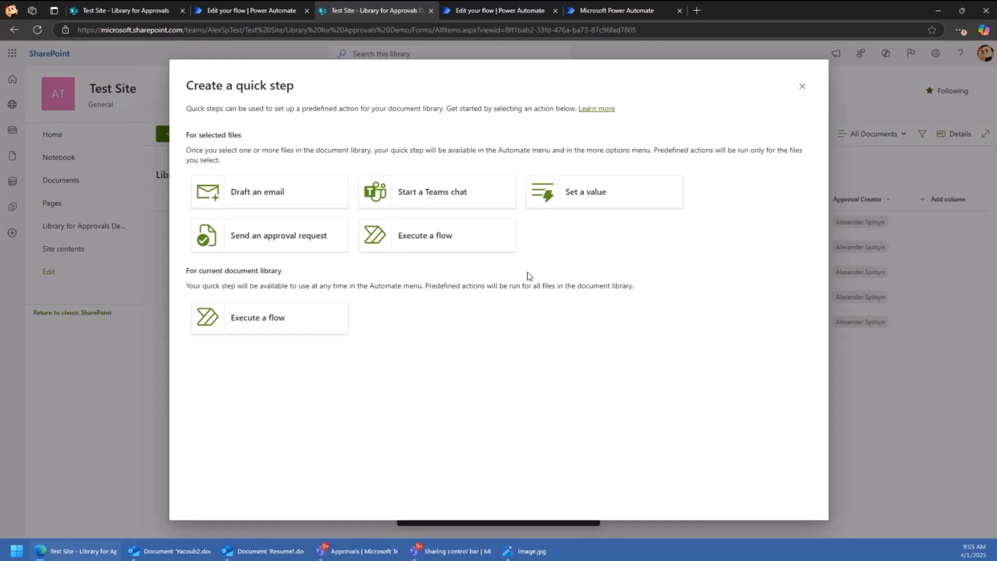
pyautogui.click(802, 86)
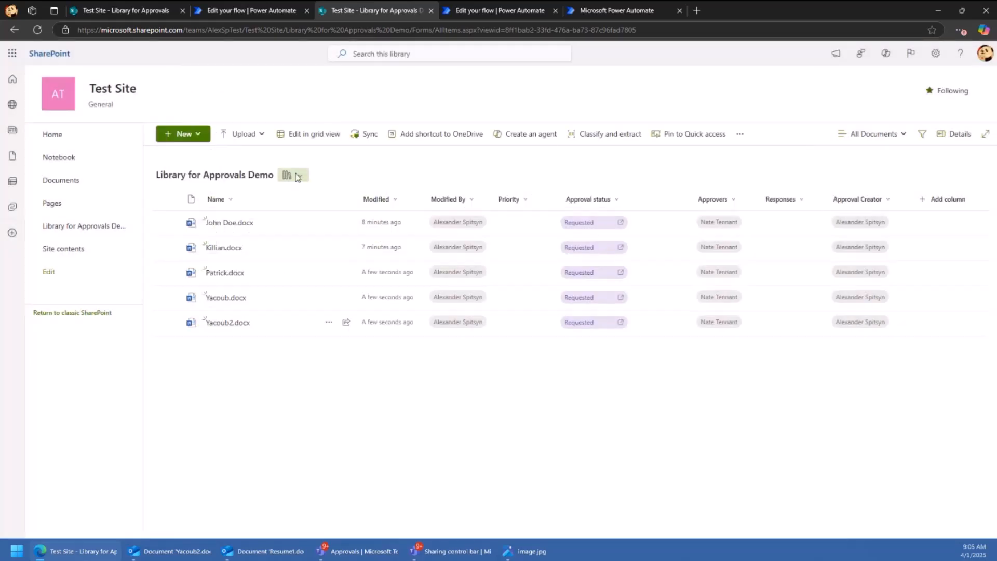
pyautogui.click(172, 273)
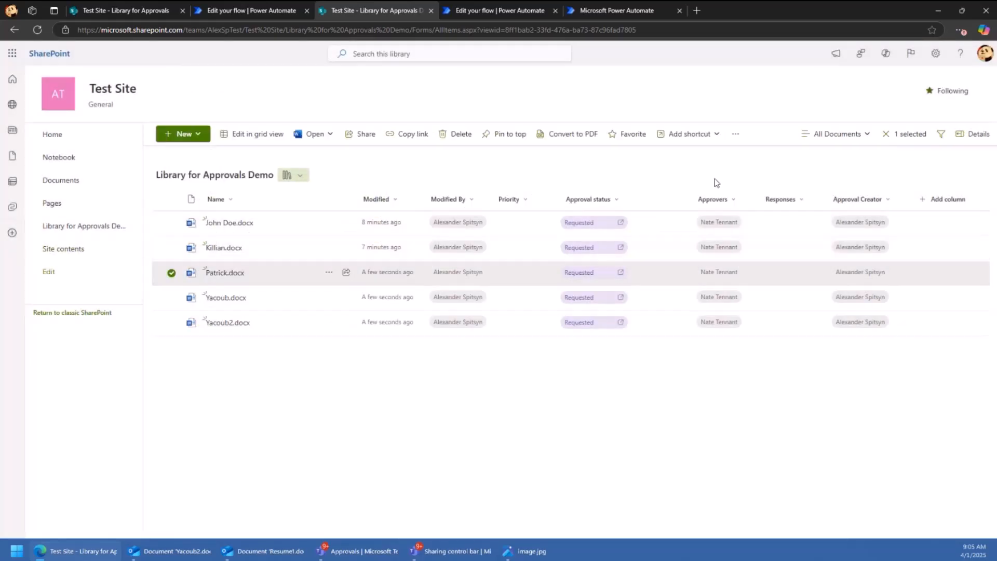
pyautogui.click(736, 136)
pyautogui.moveTo(739, 285)
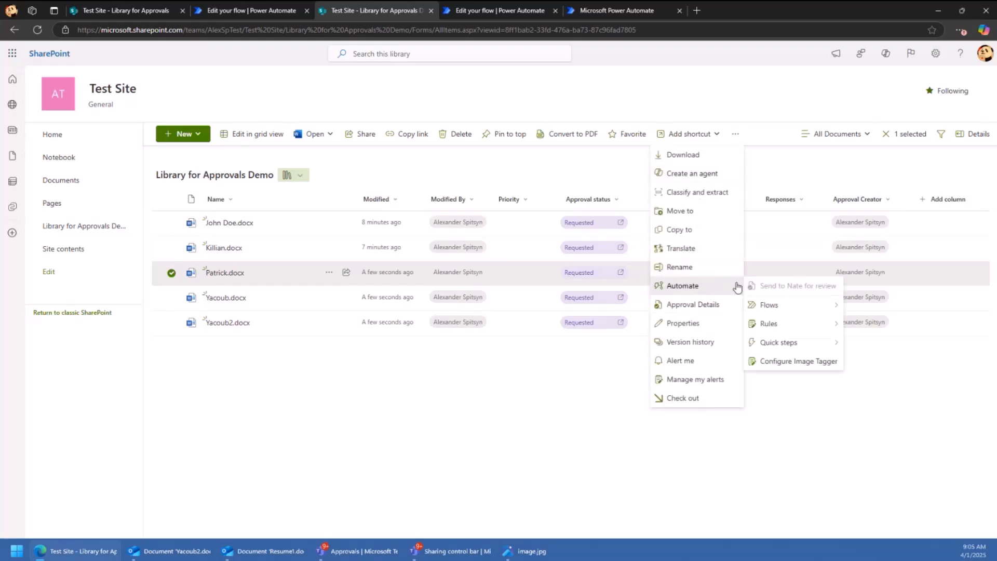
pyautogui.click(779, 183)
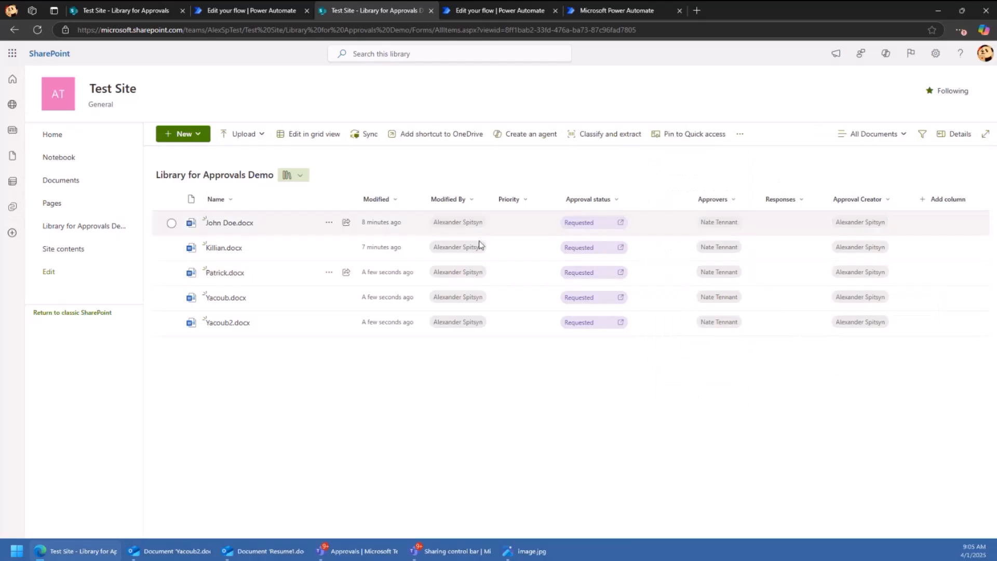
# - Start a library-wide 'Execute a flow' quick step, leaving its name empty for now
pyautogui.click(740, 134)
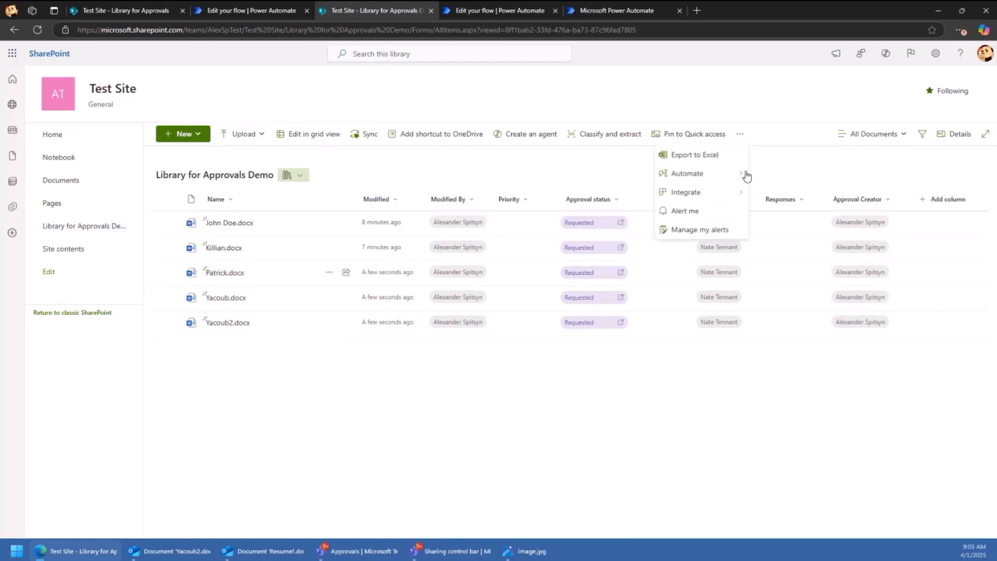
pyautogui.moveTo(716, 186)
pyautogui.moveTo(833, 212)
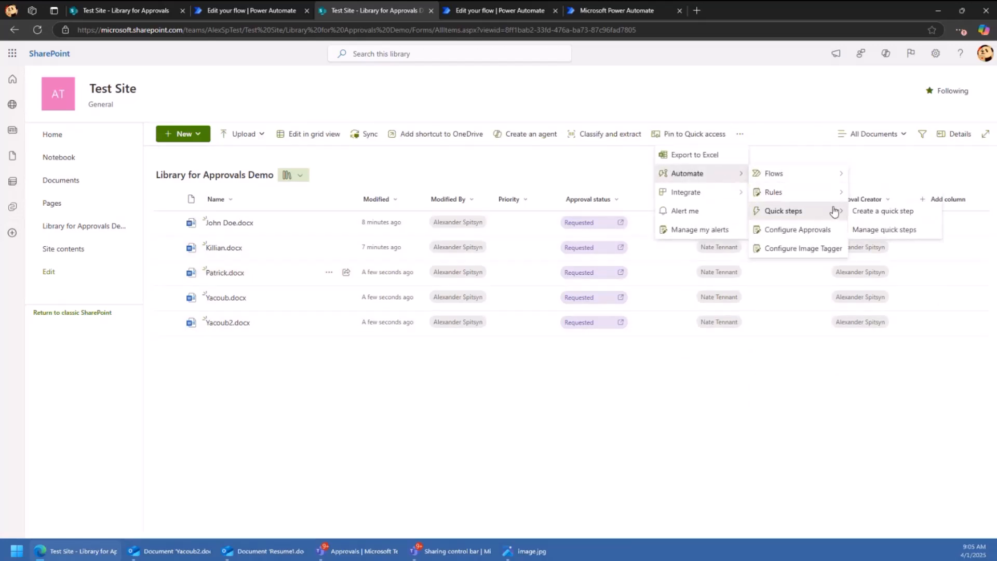
pyautogui.click(878, 213)
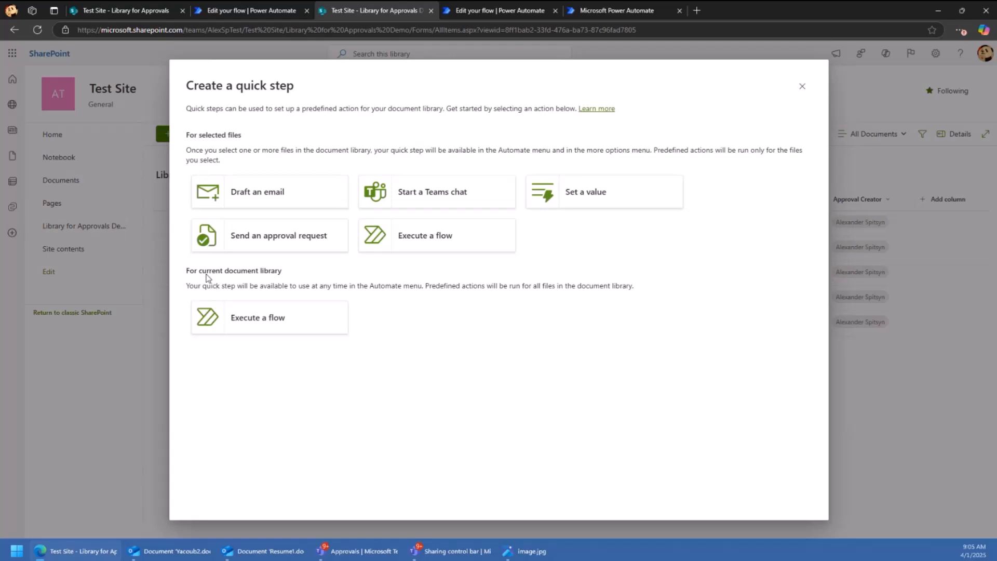
pyautogui.click(274, 314)
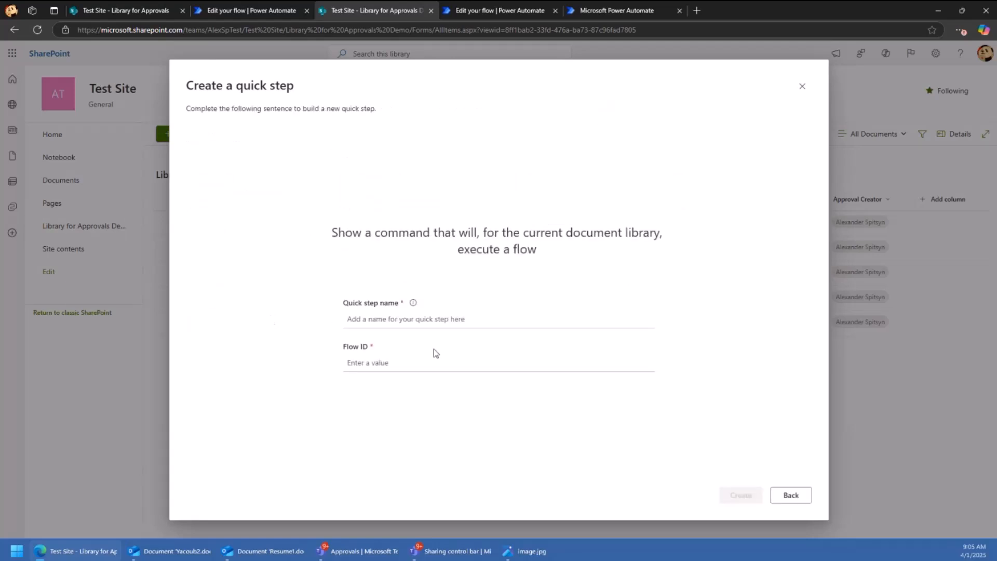
pyautogui.click(460, 321)
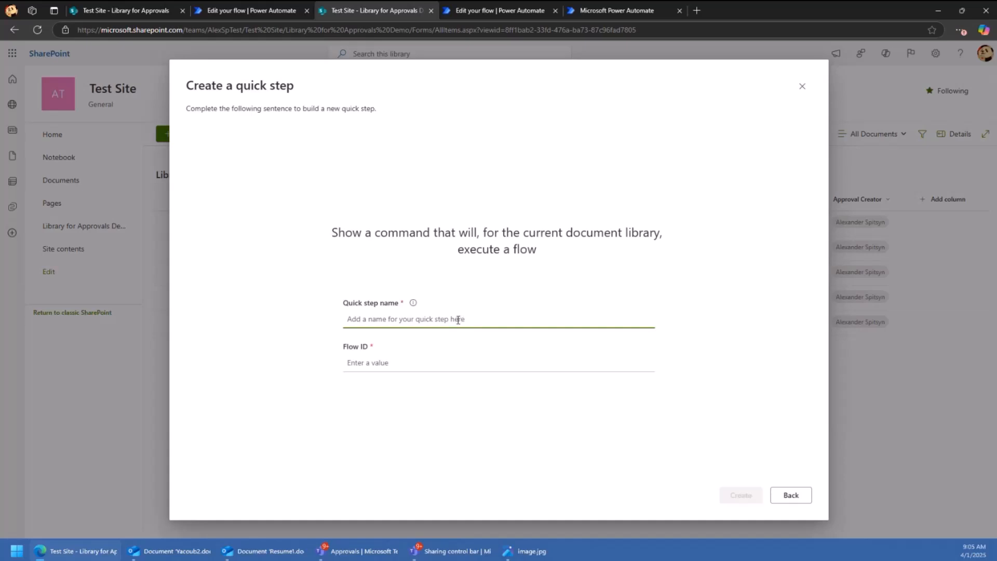
pyautogui.click(516, 347)
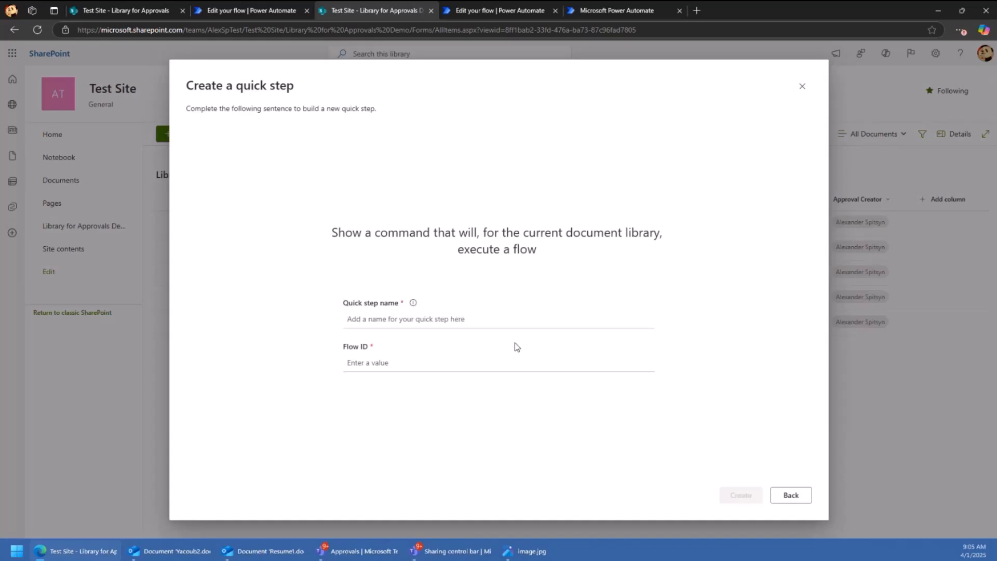
# - Copy the Weekly report flow's identifier via Export > Get flow identifier, then return to SharePoint
pyautogui.click(616, 10)
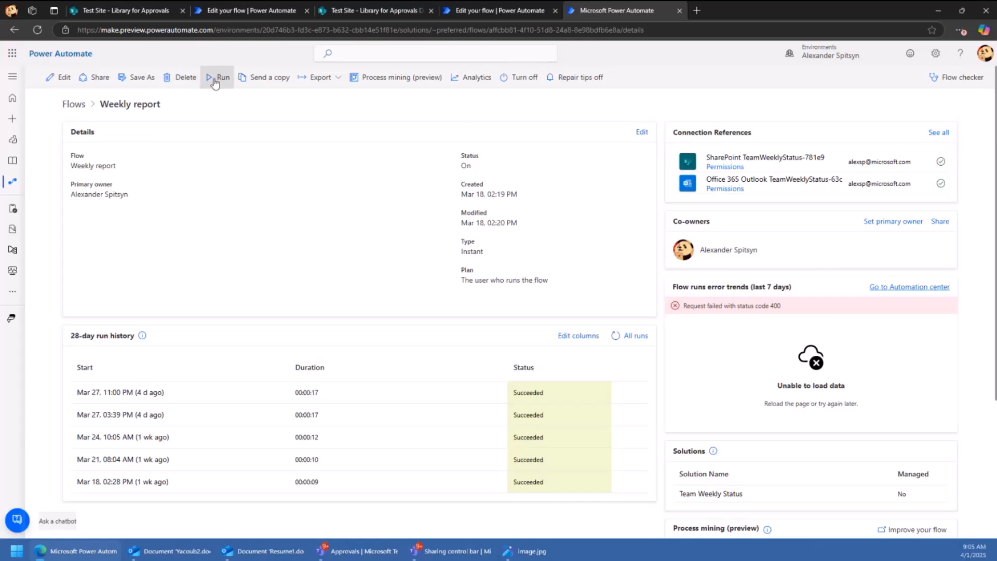
pyautogui.click(319, 77)
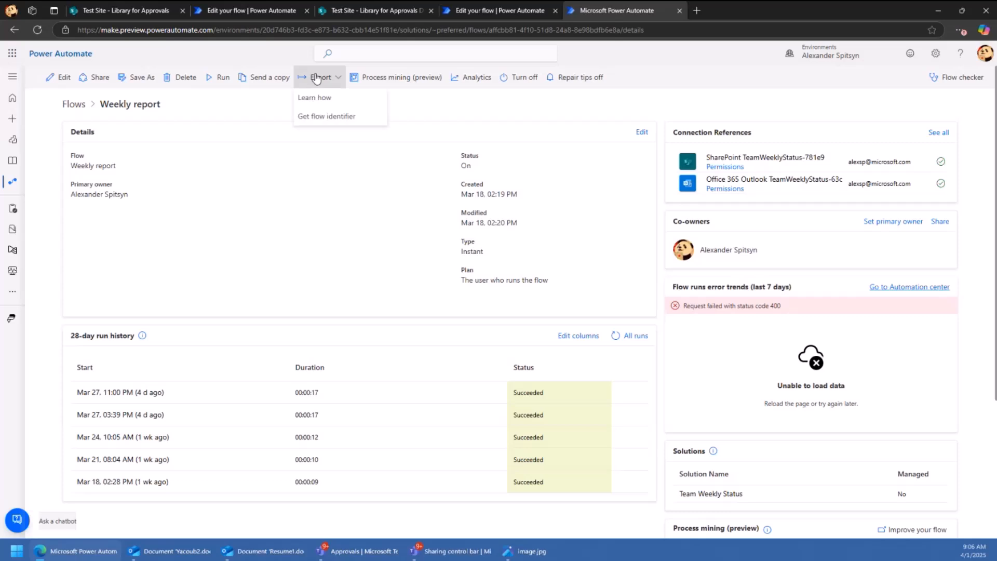
pyautogui.click(330, 121)
pyautogui.click(979, 142)
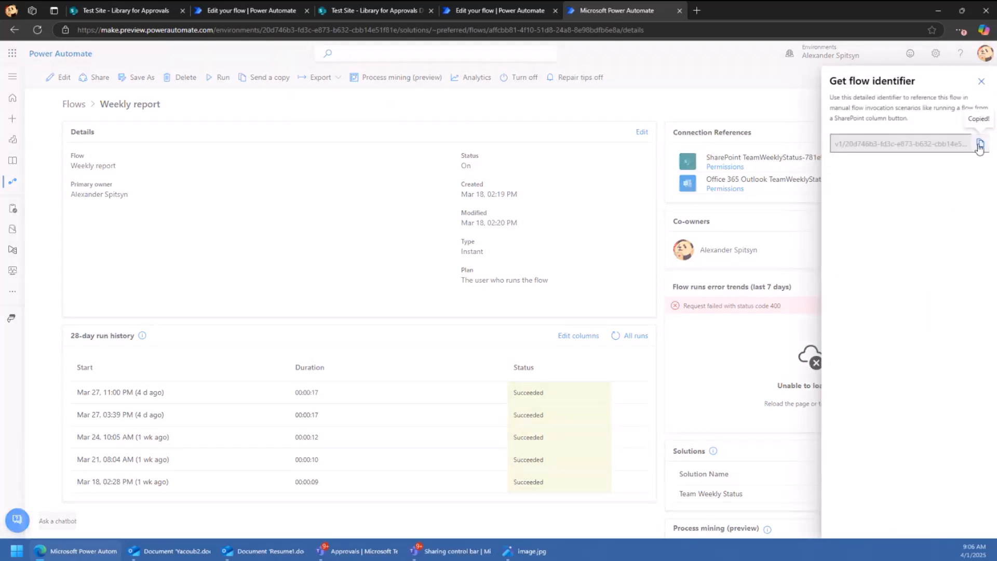
pyautogui.click(982, 81)
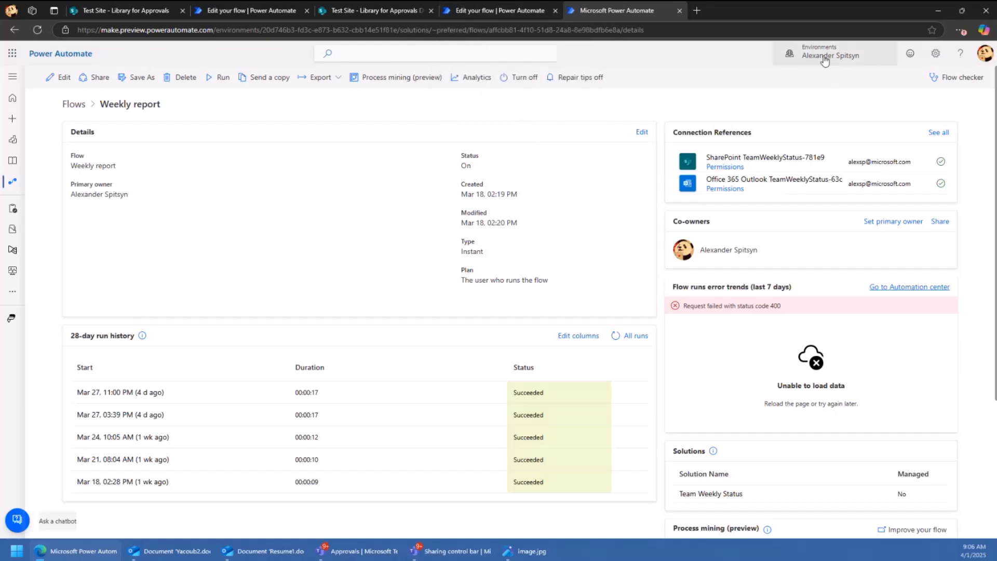
pyautogui.click(479, 11)
# - Create a 'Send weekly report' quick step with the pasted Weekly report flow ID, then close Manage quick steps
pyautogui.click(374, 10)
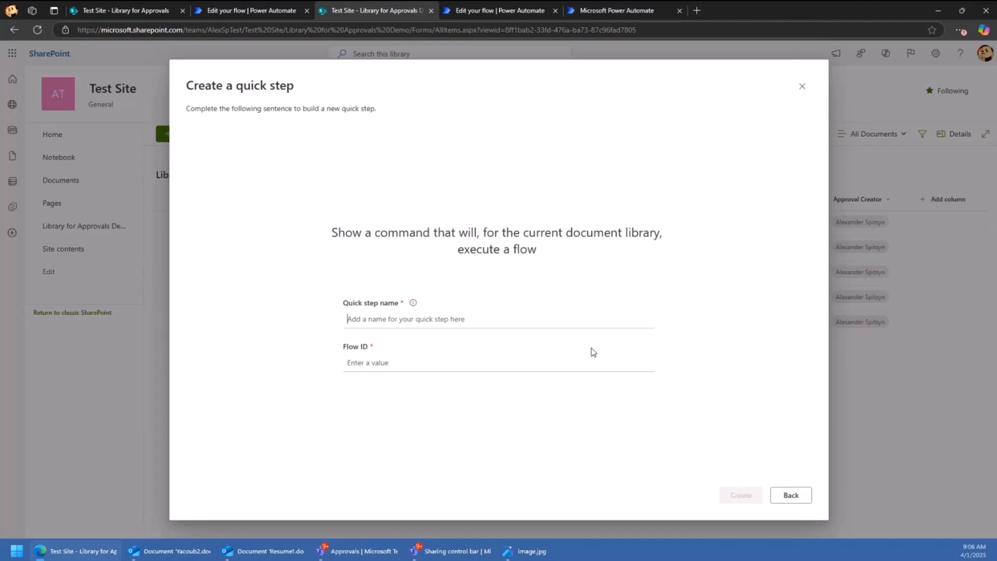
pyautogui.write('Send weekly ')
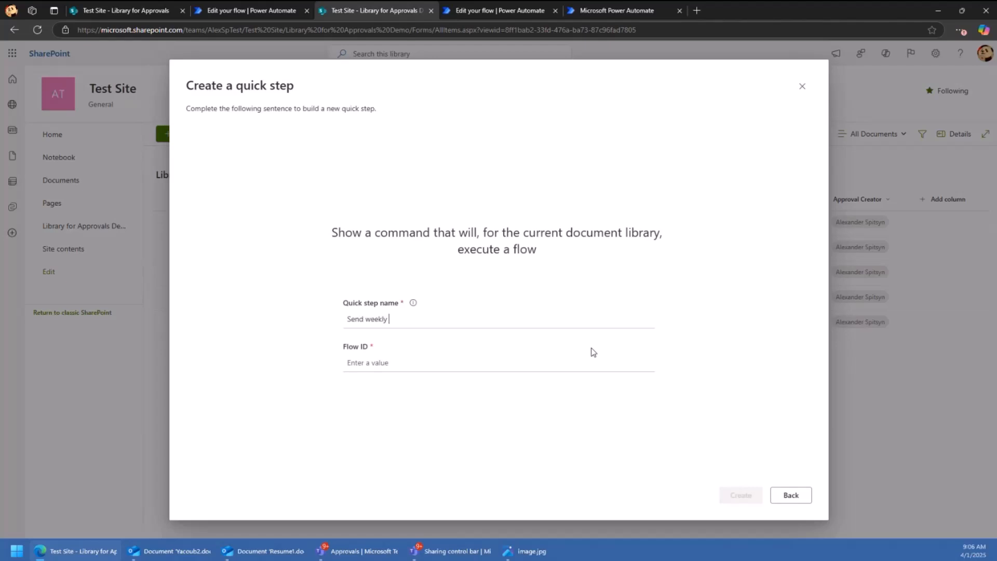
pyautogui.write('report')
pyautogui.click(456, 361)
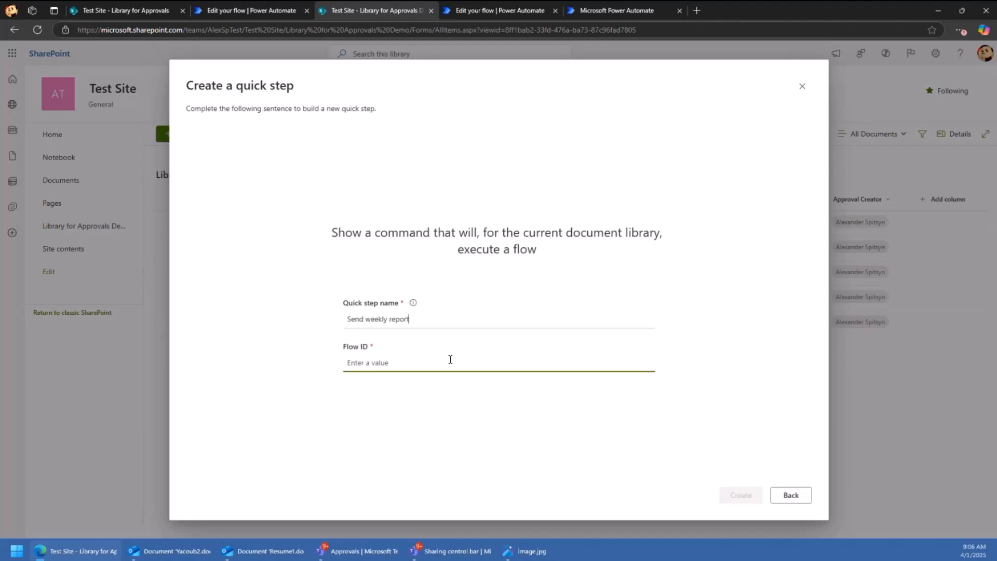
pyautogui.hotkey('ctrl', 'v')
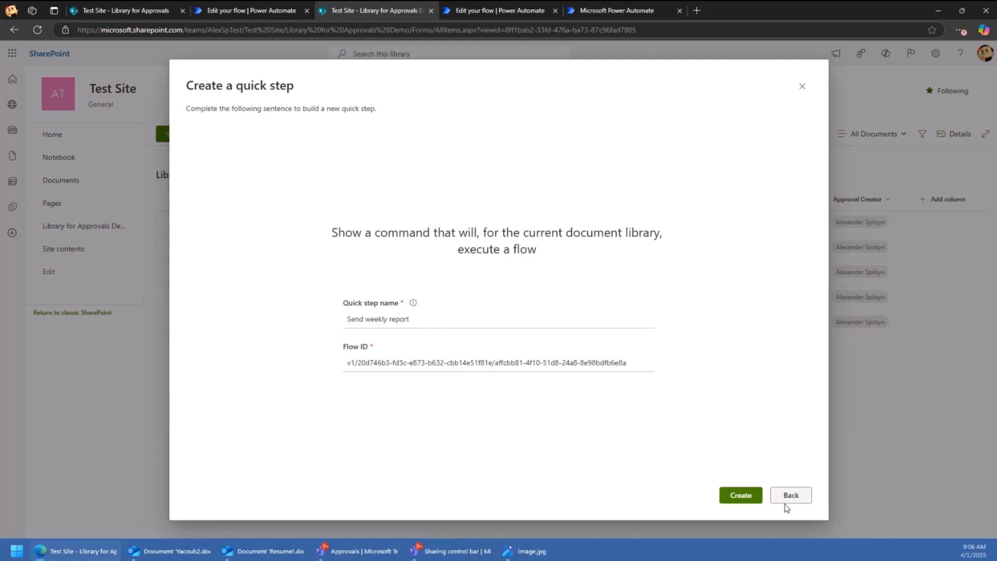
pyautogui.click(748, 500)
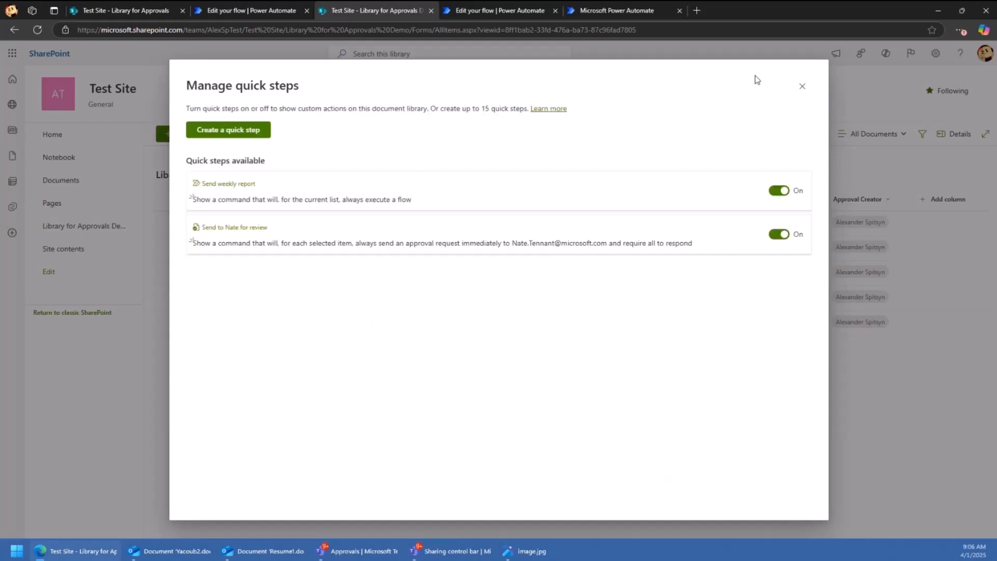
pyautogui.click(802, 86)
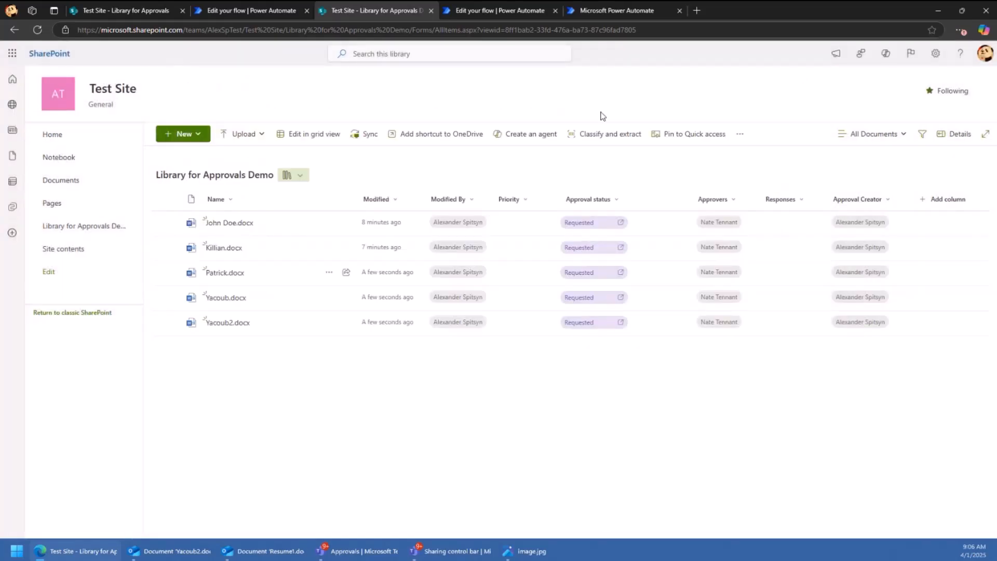
pyautogui.click(737, 135)
pyautogui.moveTo(725, 176)
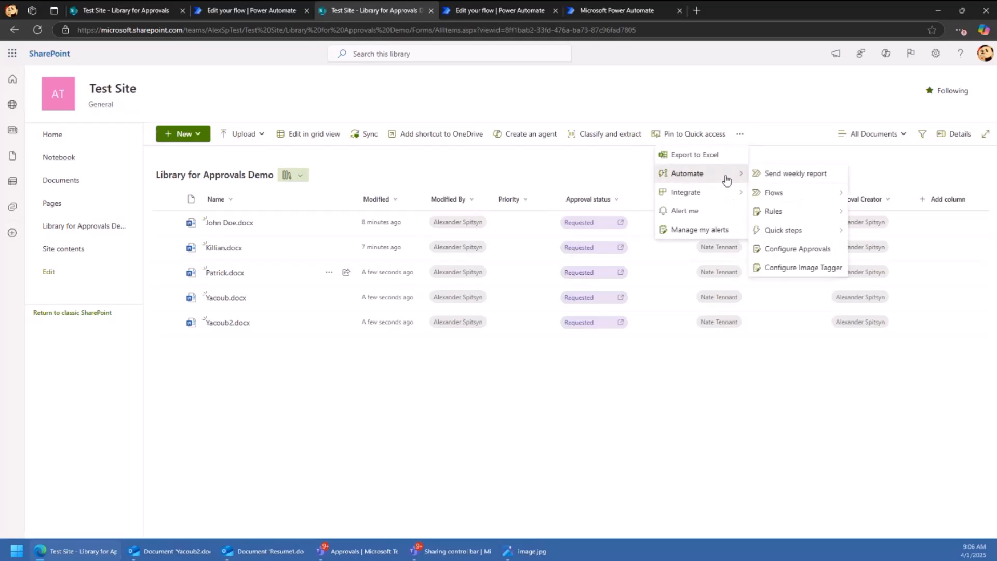
pyautogui.click(755, 175)
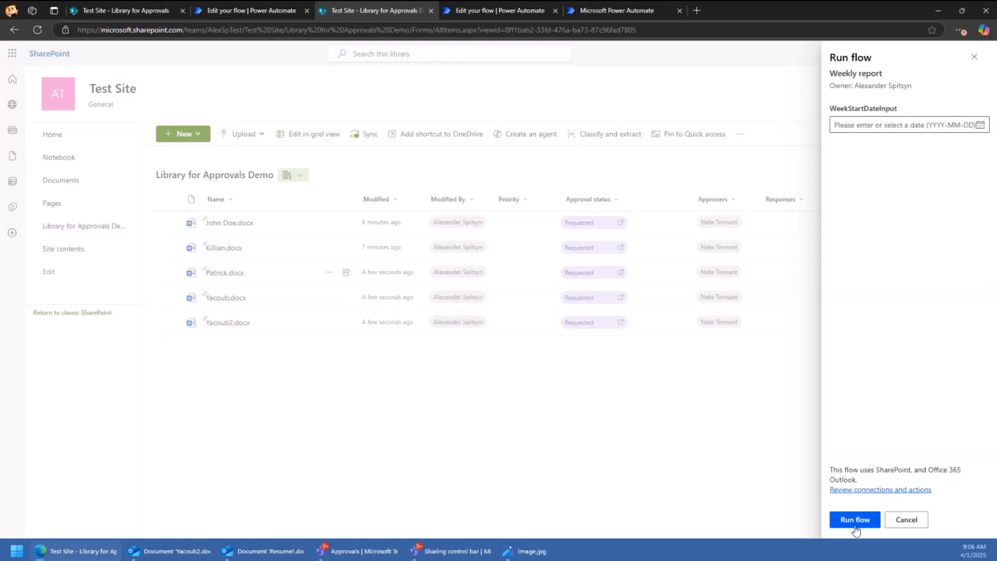
pyautogui.click(906, 519)
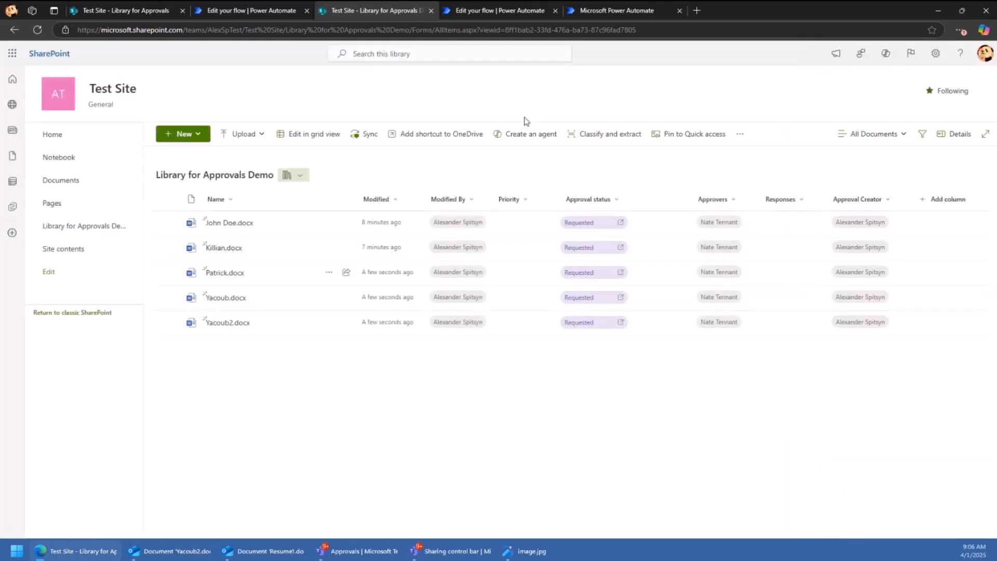